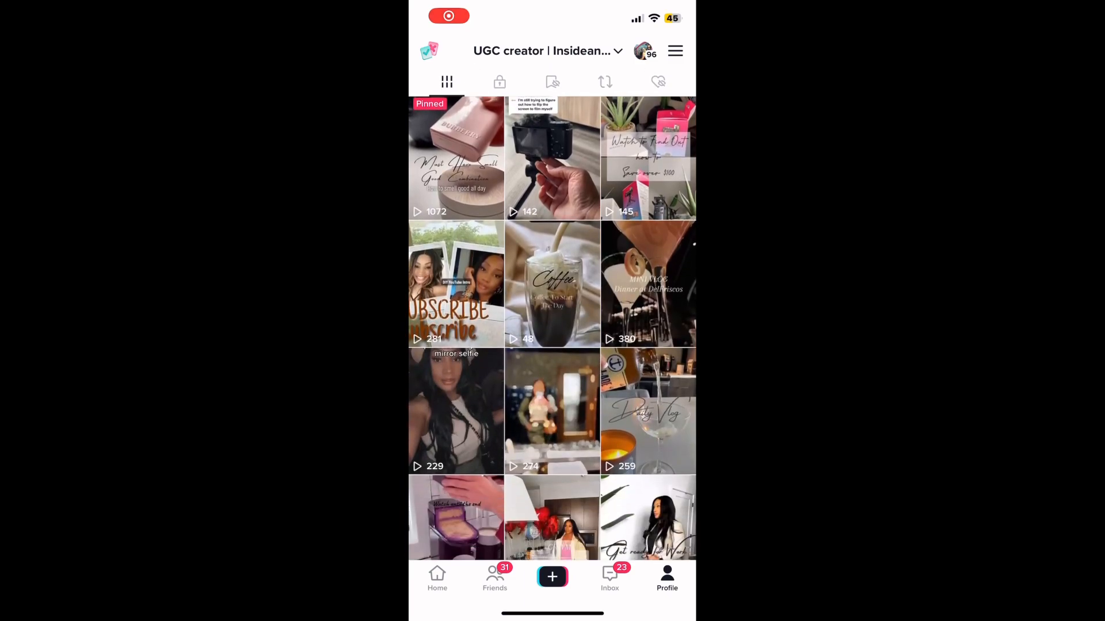
scroll(553, 328, "down", 12)
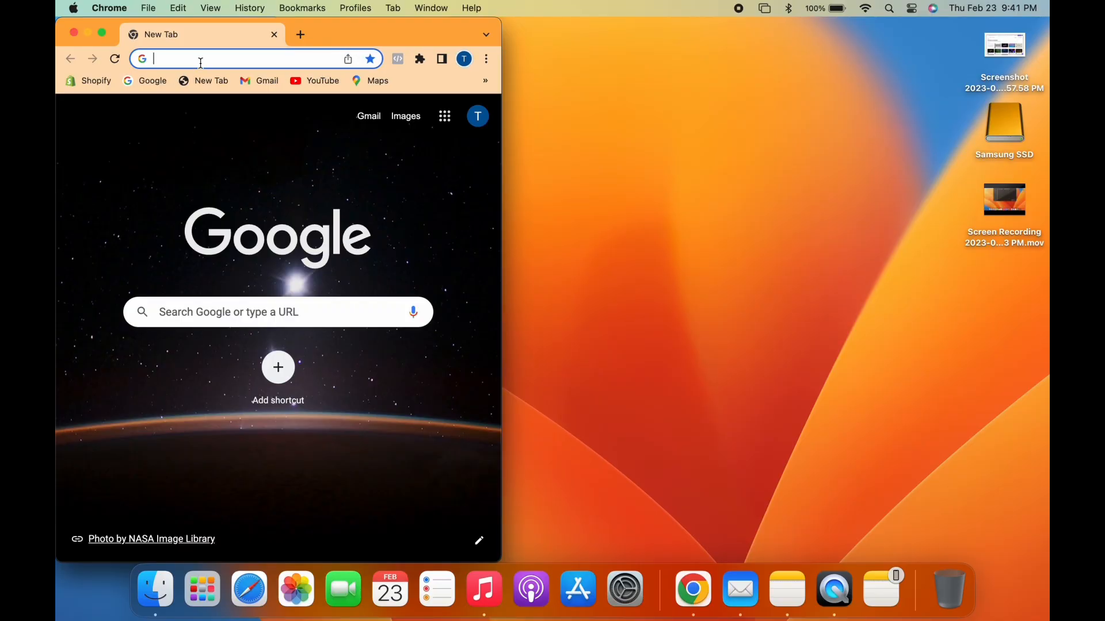
Enlarge the browser window and open the Canva home page.
left_click(104, 33)
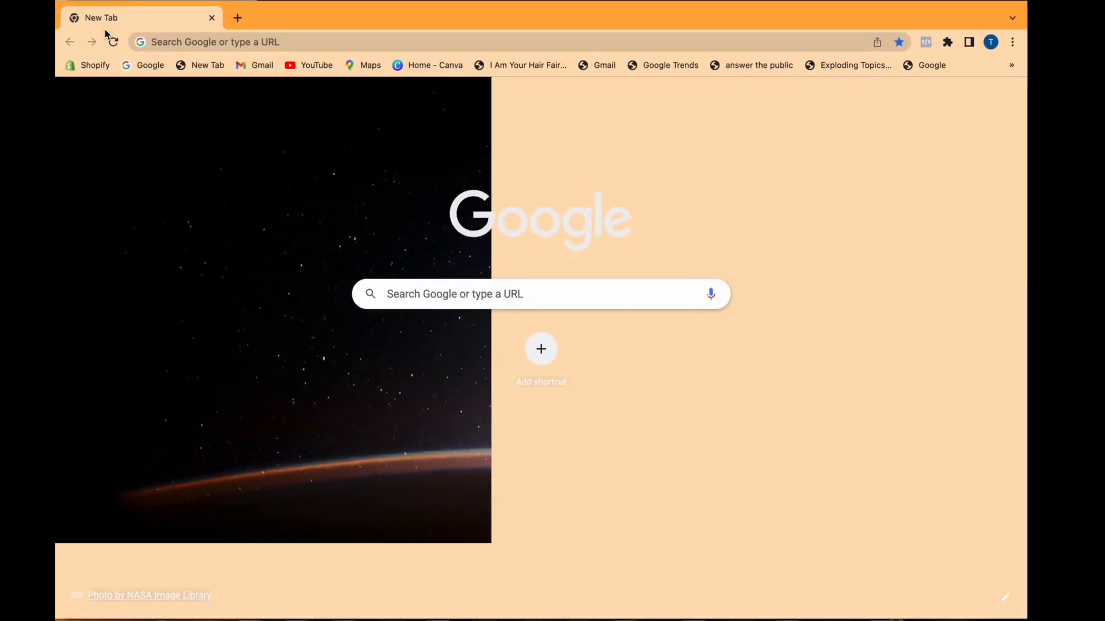
left_click(421, 70)
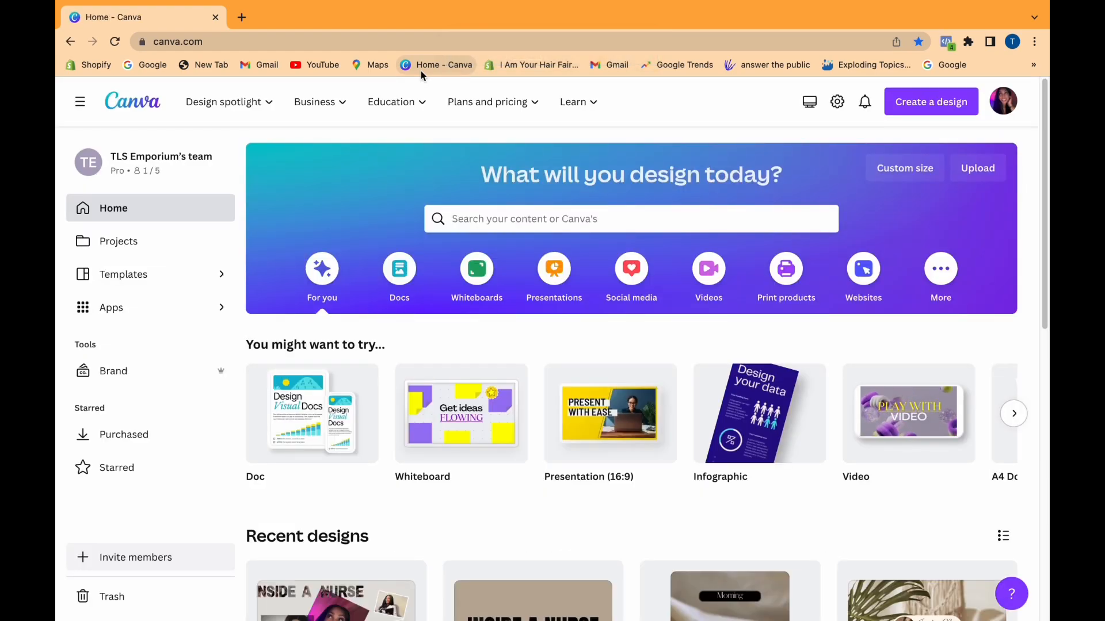
scroll(385, 161, "down", 2)
scroll(385, 162, "down", 1)
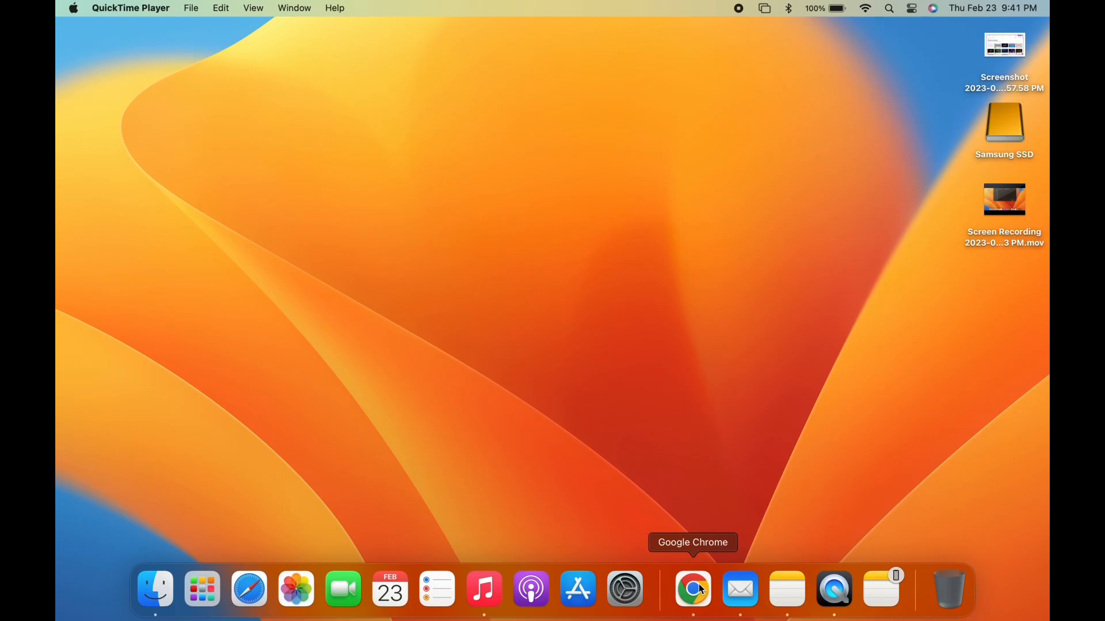
Search the Canva templates for "youtube intros".
left_click(701, 589)
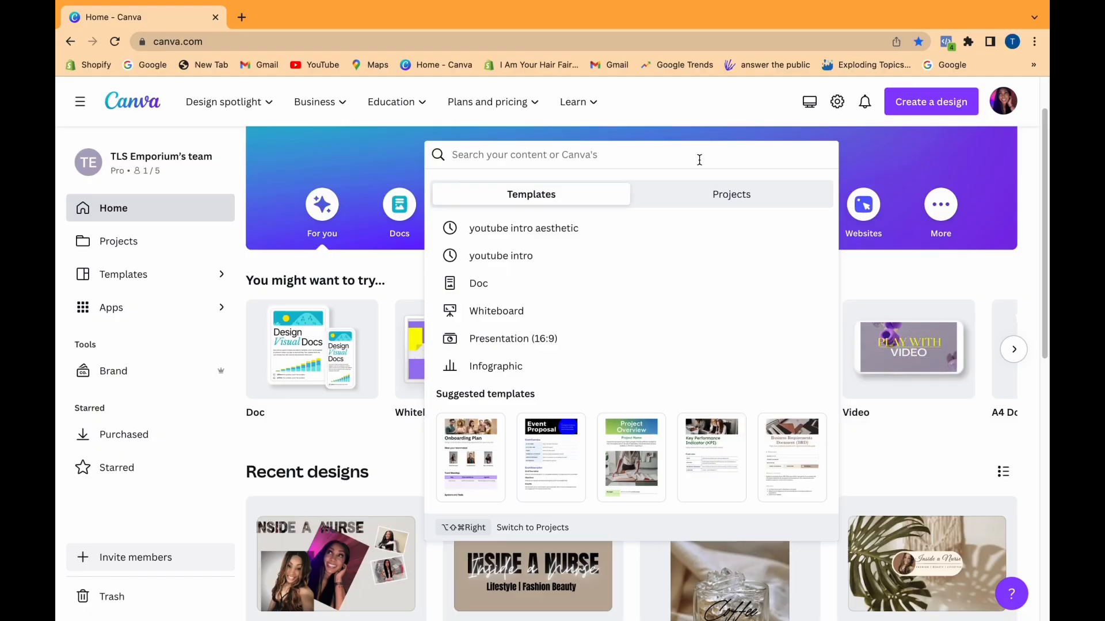
type("yo")
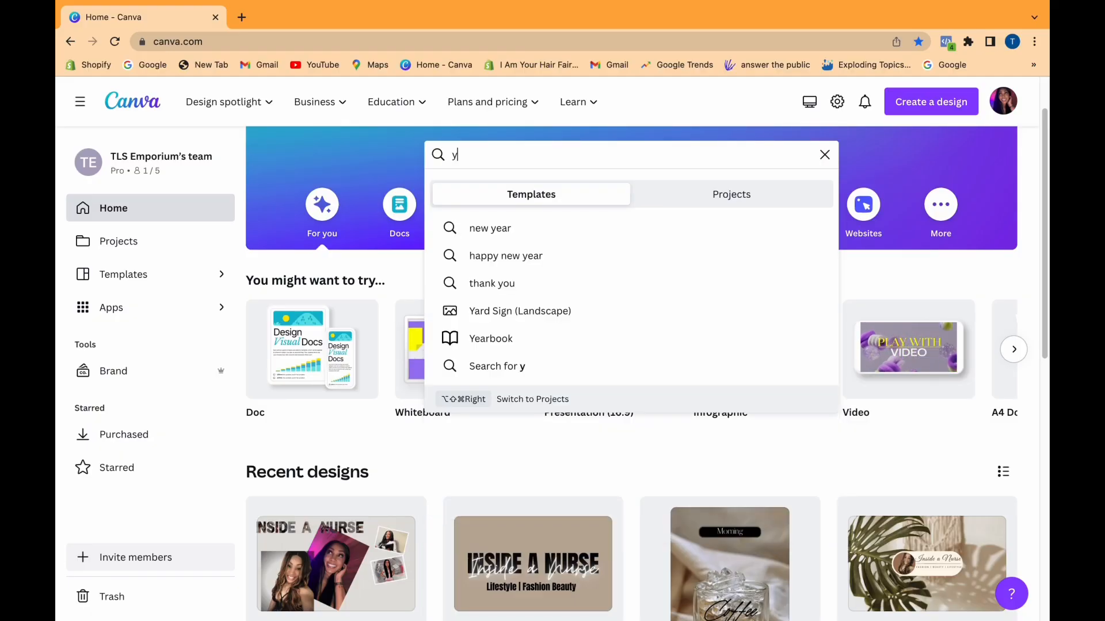
key("BackSpace")
key("BackSpace")
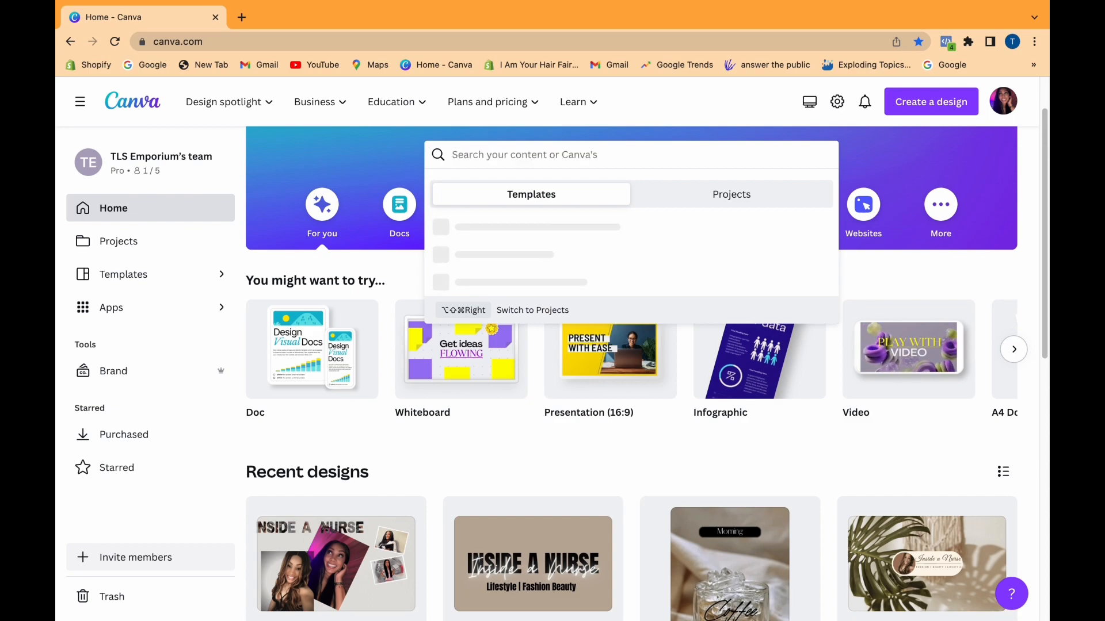
type("yout")
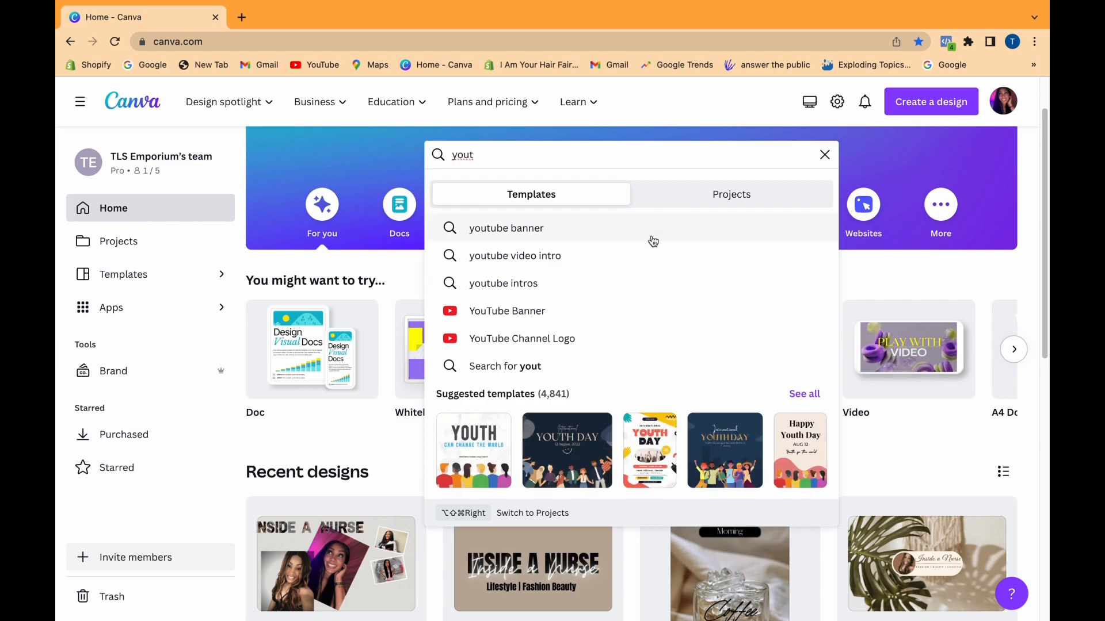
left_click(599, 282)
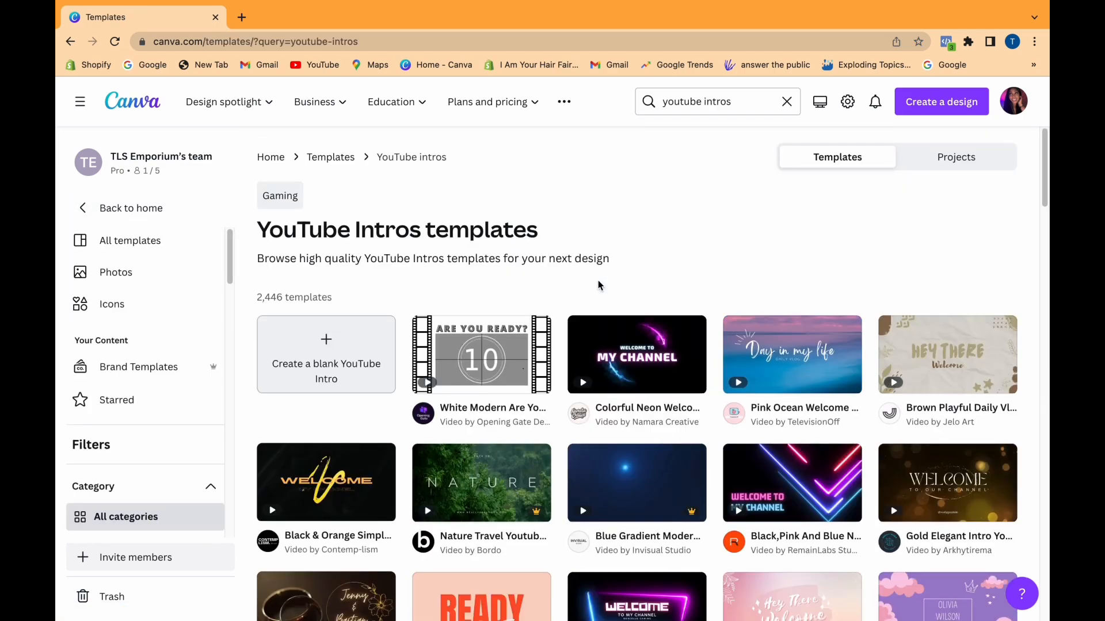
Look through the YouTube Intros template results for a suitable intro design.
scroll(599, 285, "down", 10)
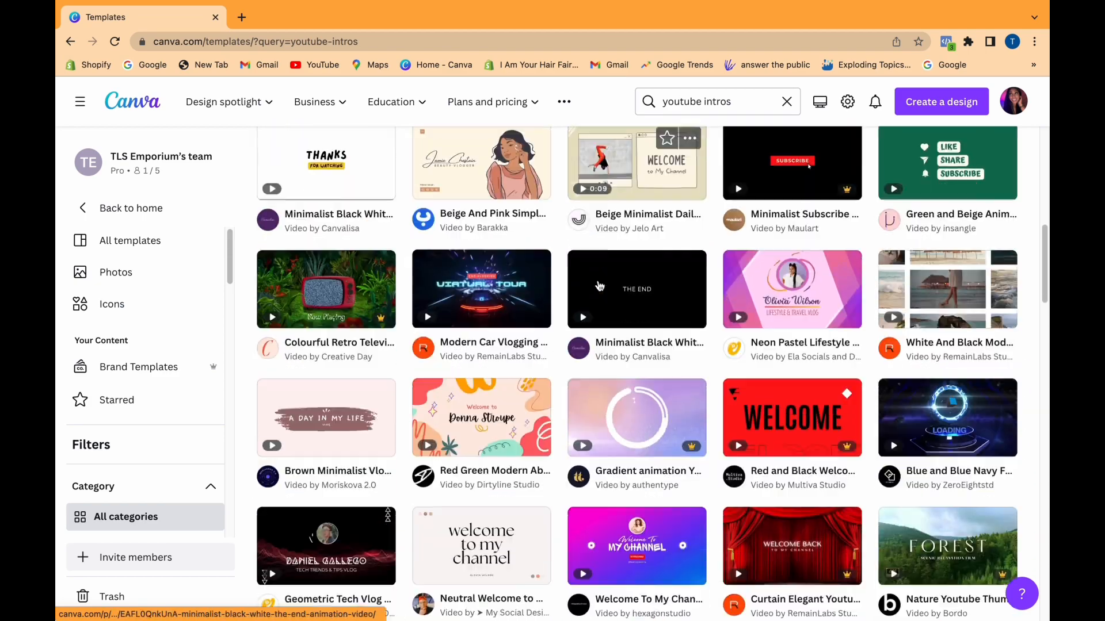
scroll(599, 285, "down", 20)
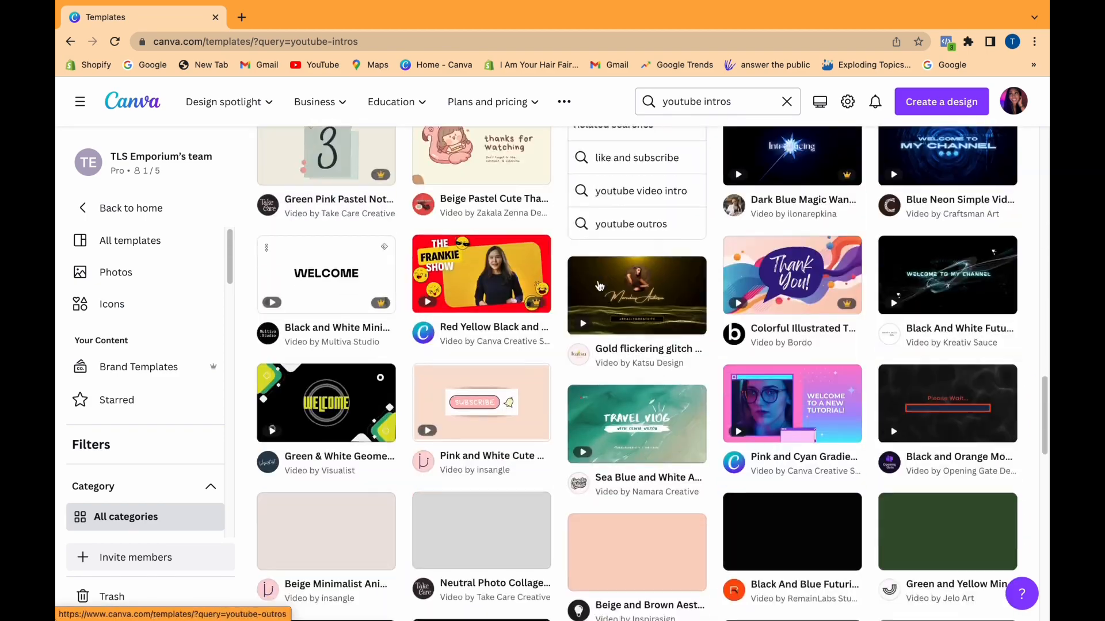
scroll(599, 285, "down", 20)
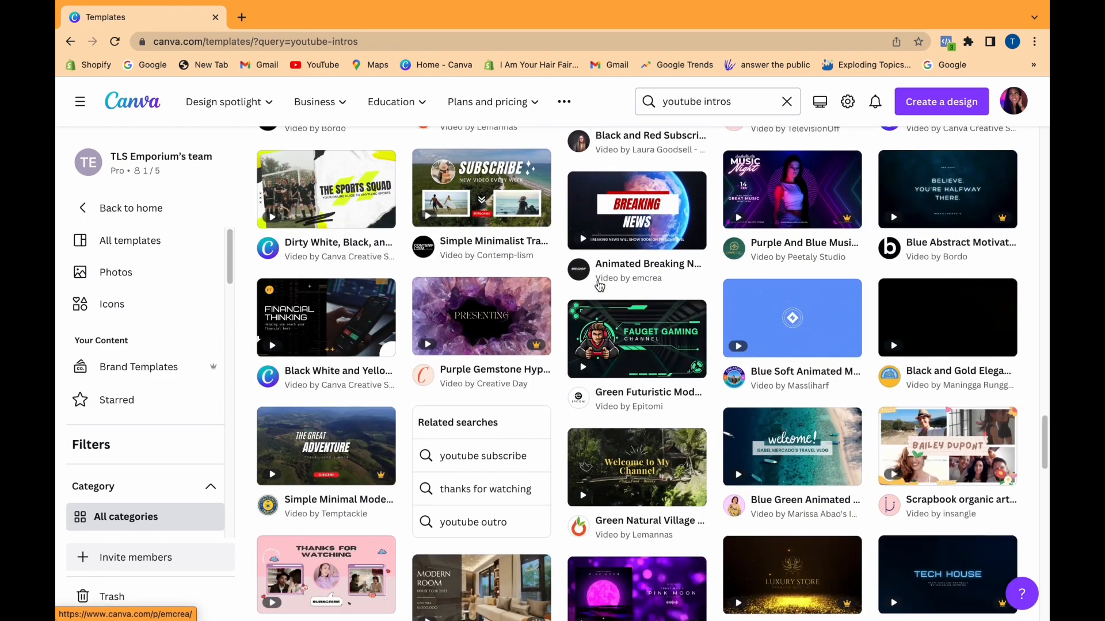
scroll(598, 285, "down", 20)
scroll(600, 286, "down", 20)
scroll(600, 286, "down", 20)
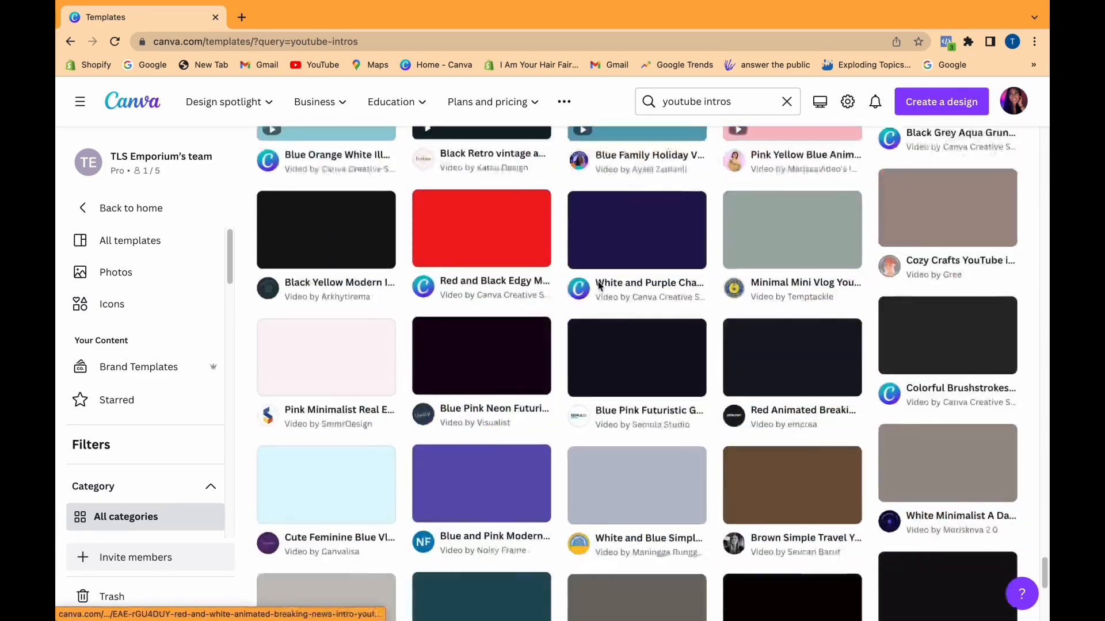
scroll(600, 286, "down", 10)
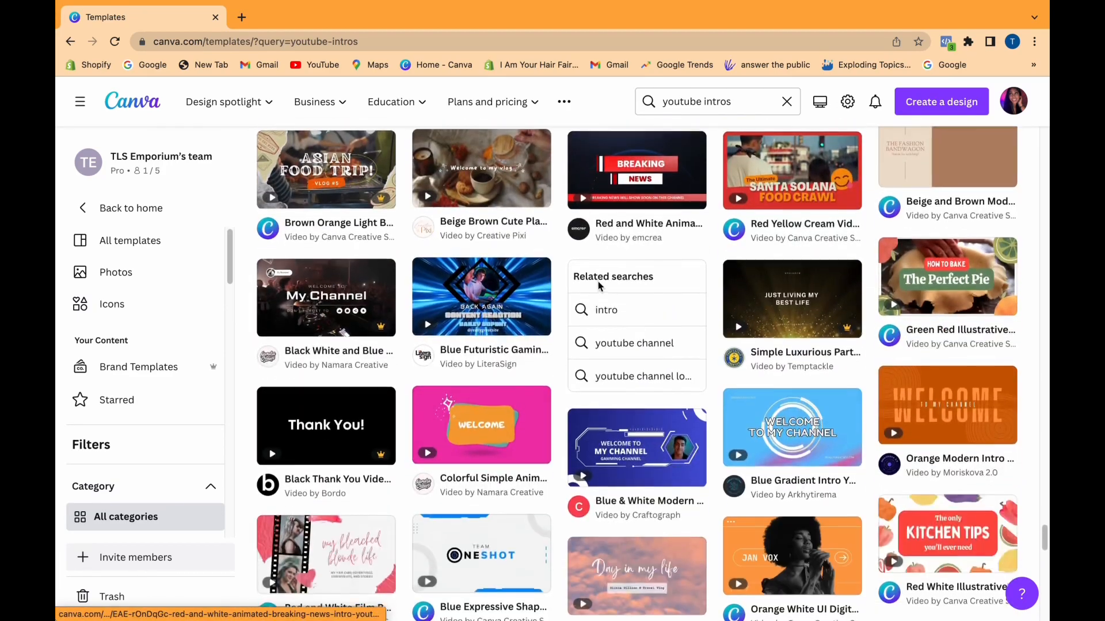
scroll(600, 286, "down", 10)
scroll(599, 285, "down", 15)
scroll(599, 286, "down", 15)
scroll(600, 286, "down", 15)
scroll(600, 291, "down", 15)
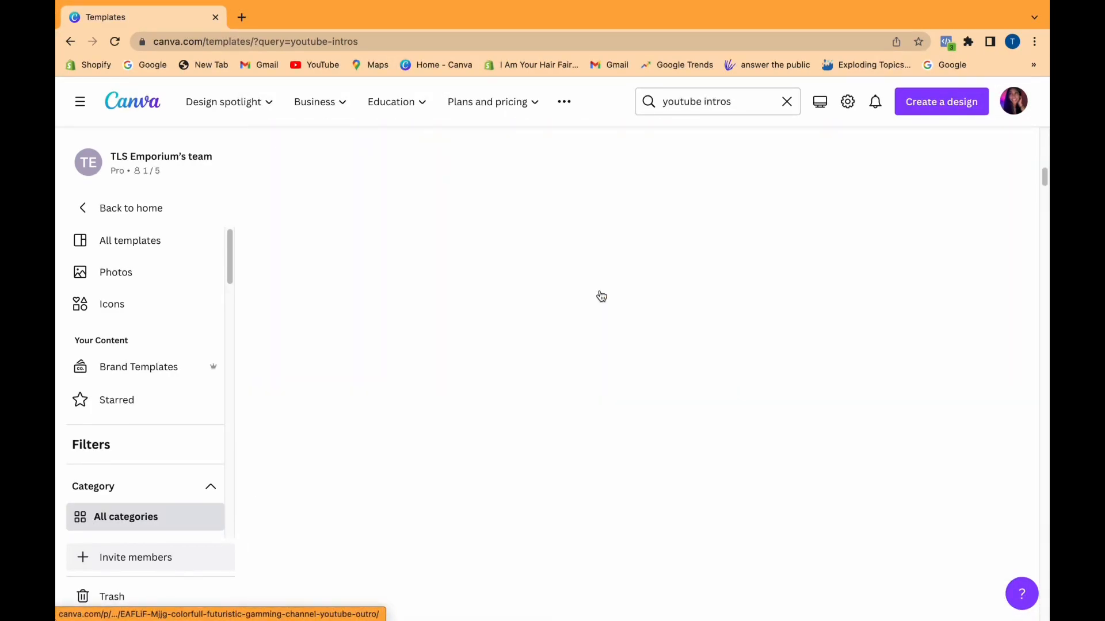
scroll(601, 296, "up", 20)
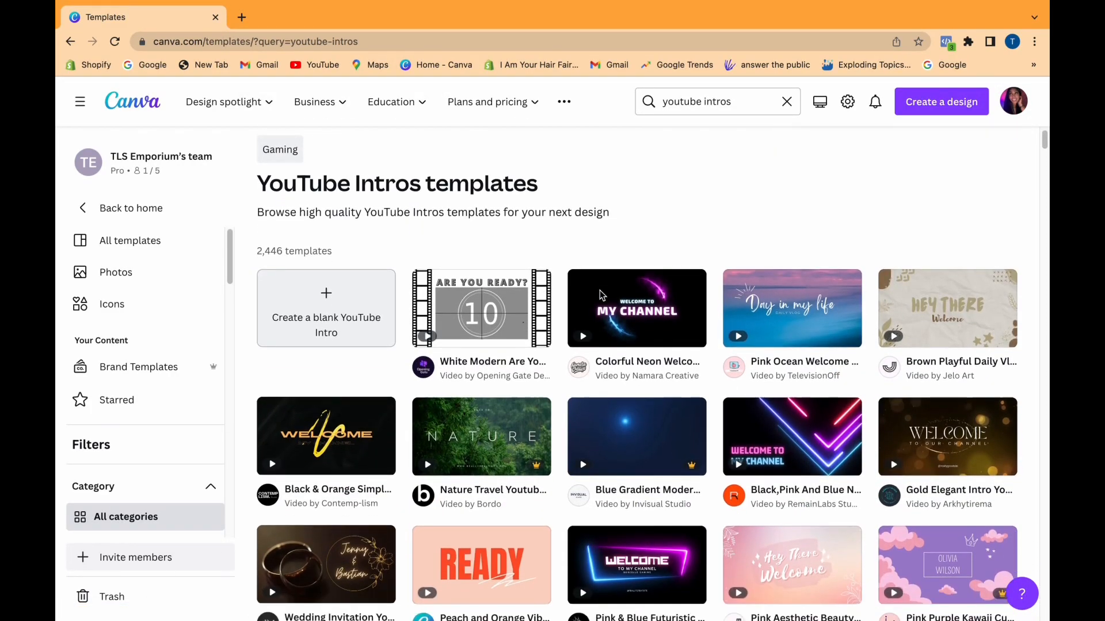
scroll(599, 294, "down", 14)
scroll(600, 295, "down", 15)
scroll(601, 296, "down", 15)
scroll(601, 295, "down", 15)
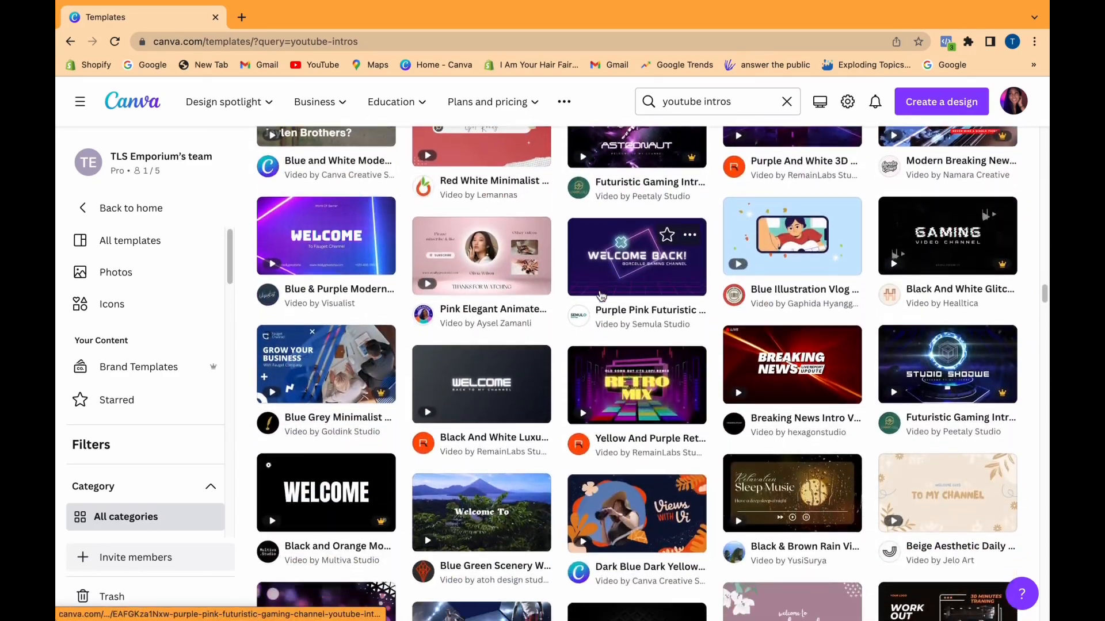
scroll(601, 295, "down", 10)
scroll(601, 295, "down", 8)
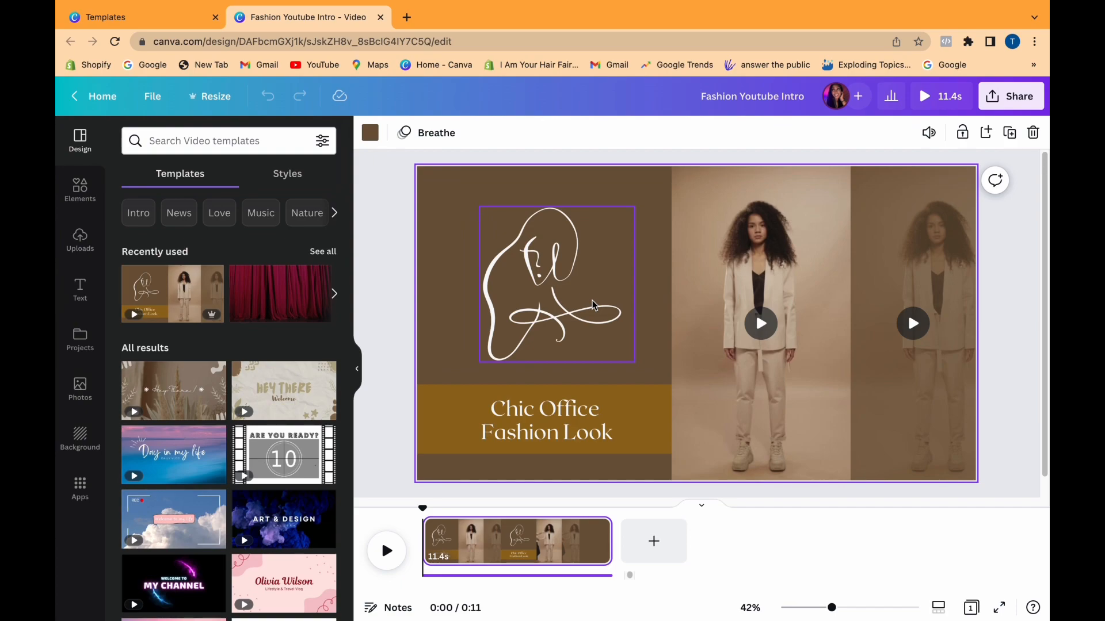
Add a blank page ahead of the fashion page and set its background to the beige of the brand kit's first color palette.
left_click(653, 541)
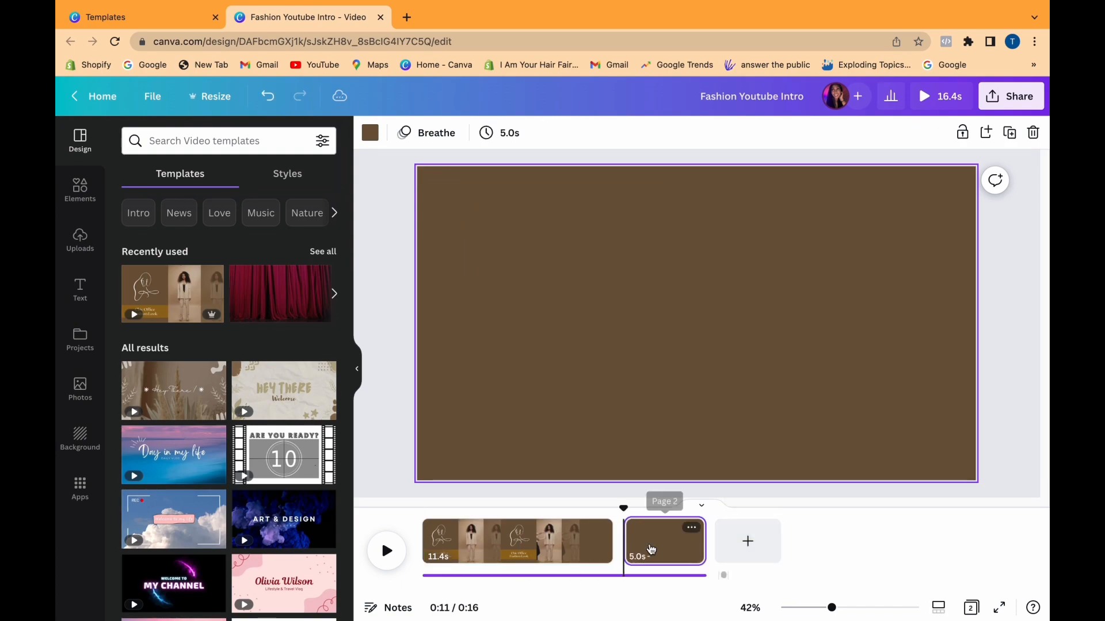
left_click_drag(671, 541, 469, 548)
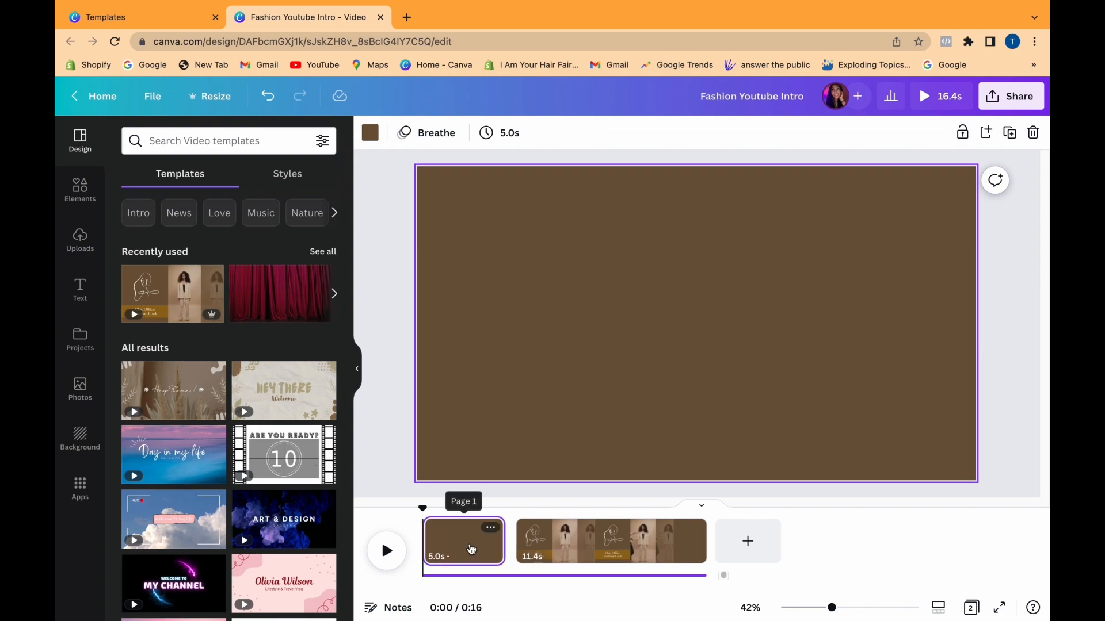
left_click(521, 404)
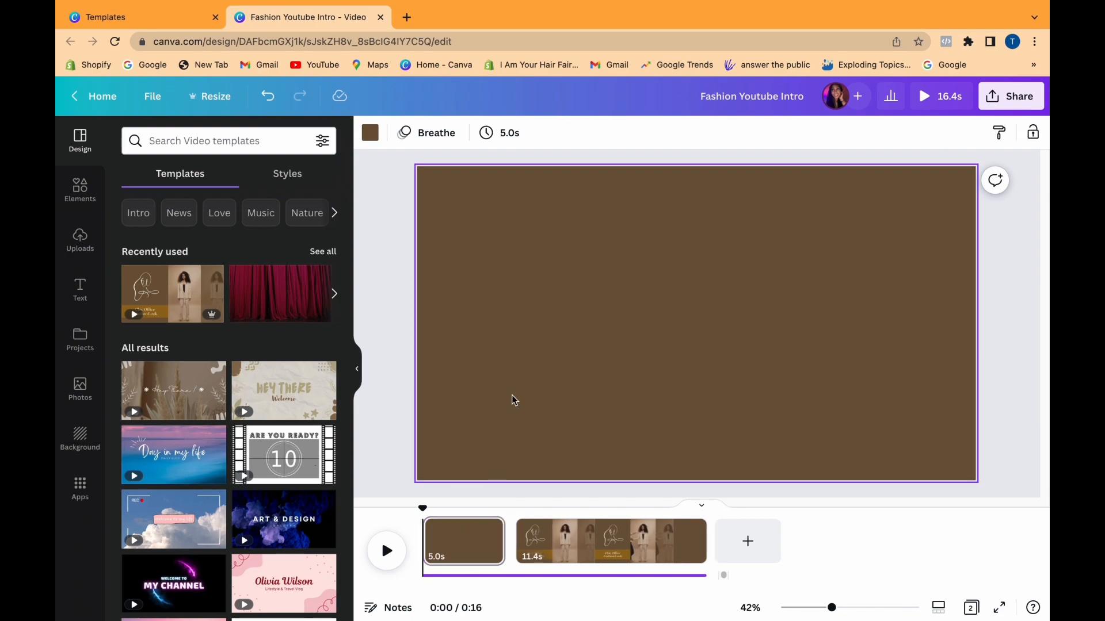
left_click(369, 137)
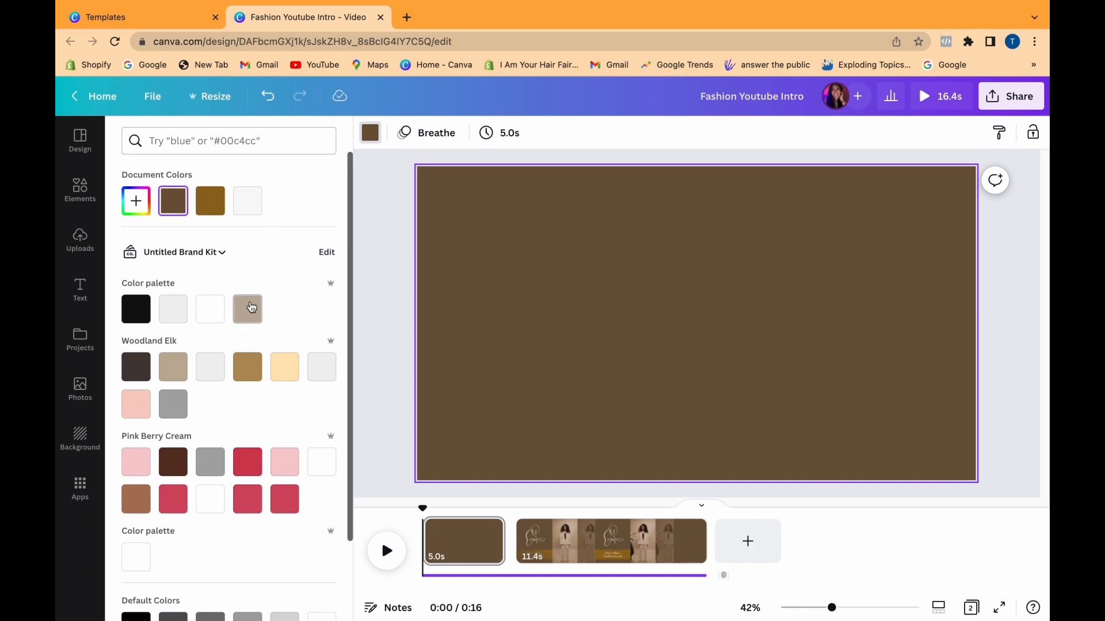
left_click(249, 309)
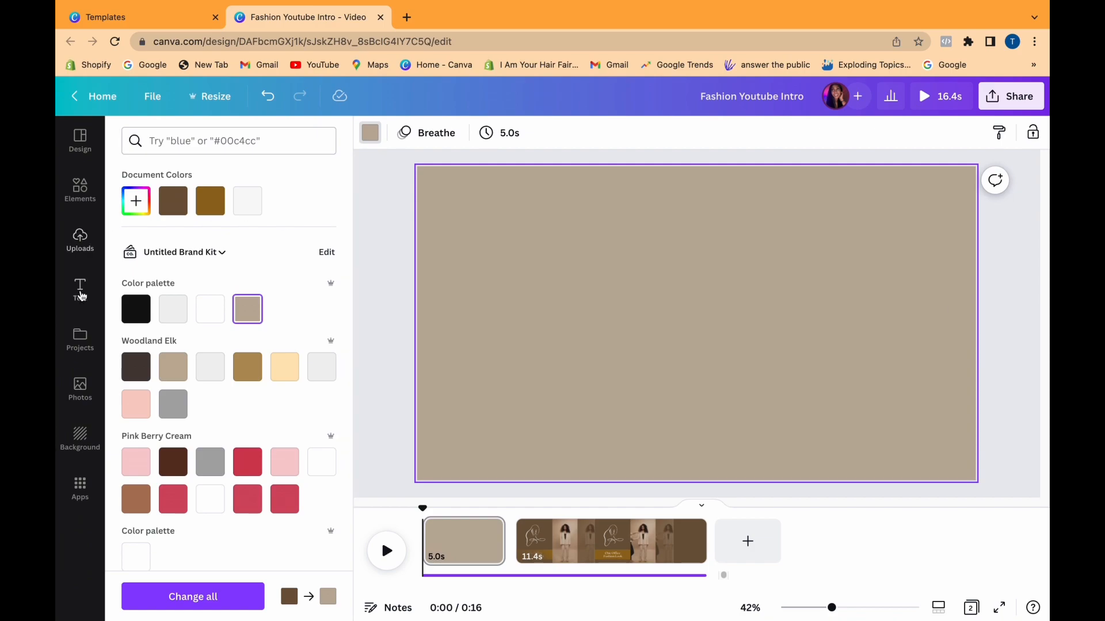
Add a heading to the blank beige page and set it to the Anton font at size 200.
left_click(81, 294)
left_click(209, 248)
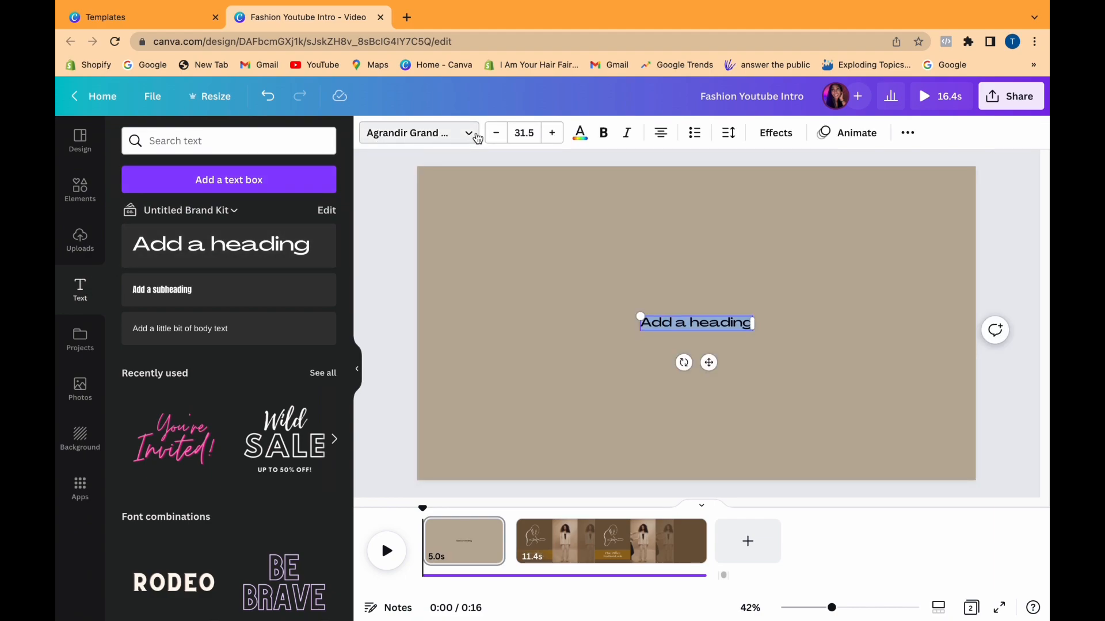
left_click(459, 135)
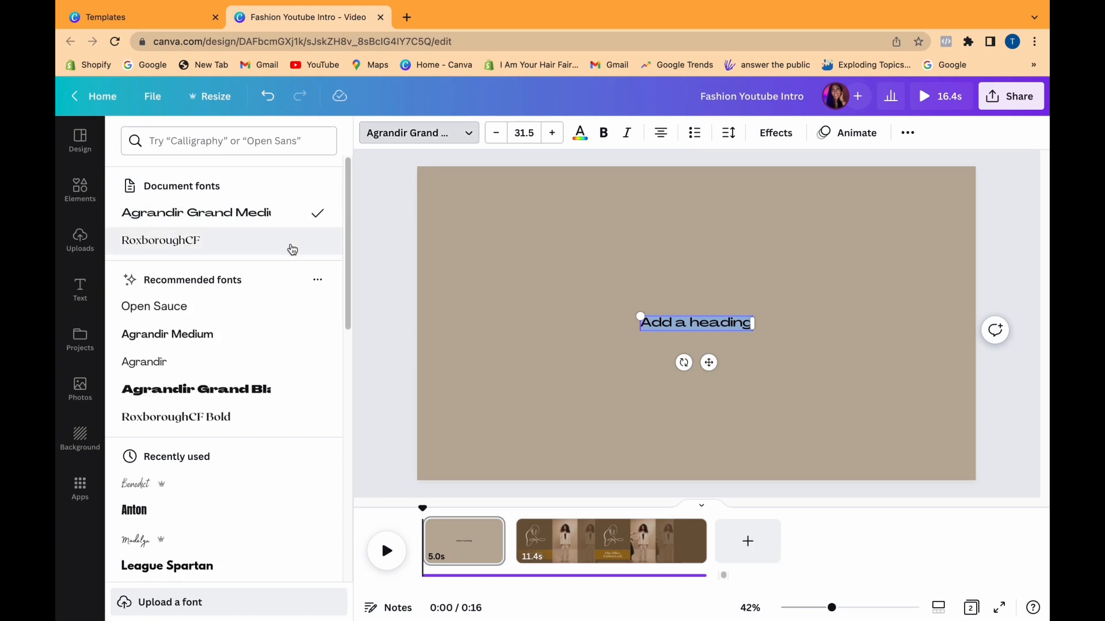
left_click(129, 523)
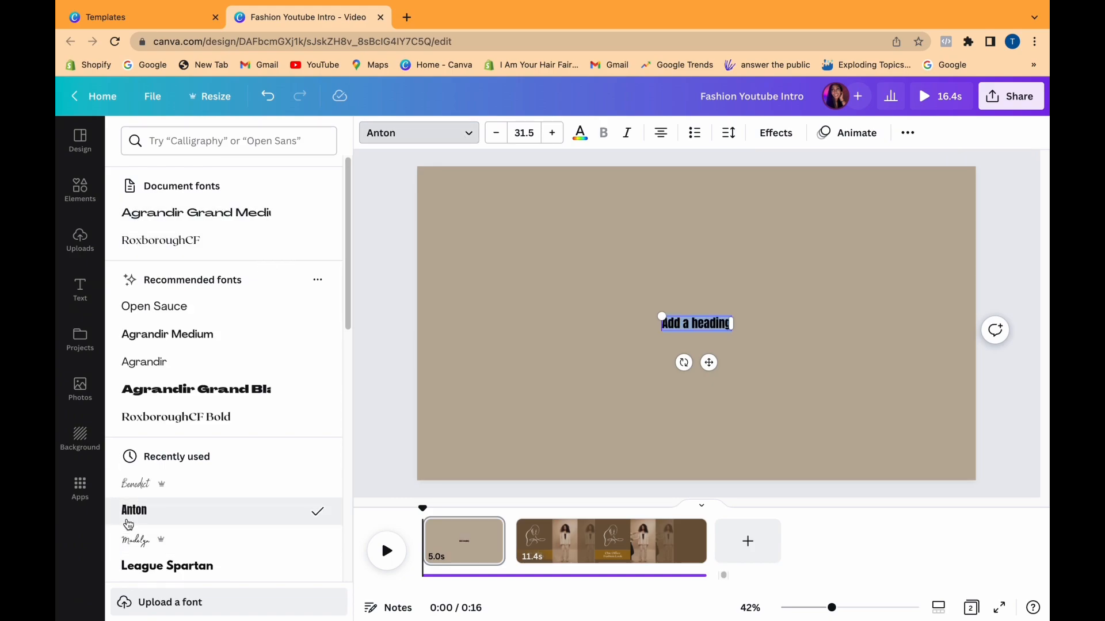
left_click(524, 134)
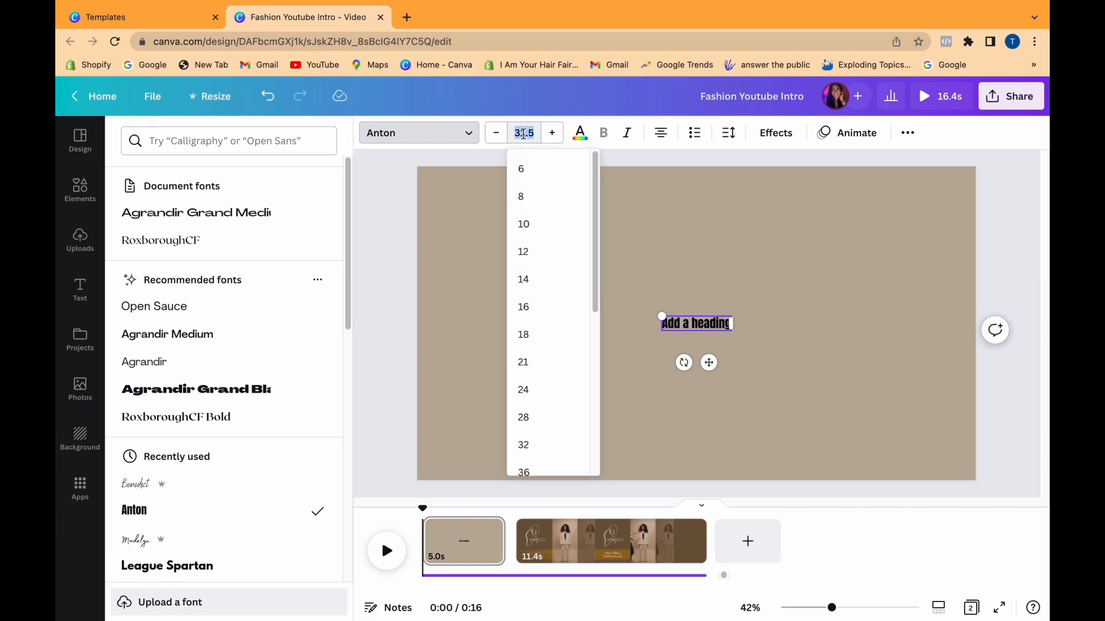
type("200")
Replace the heading's placeholder text with "INSIDE A NURSE" in uppercase.
left_click(908, 133)
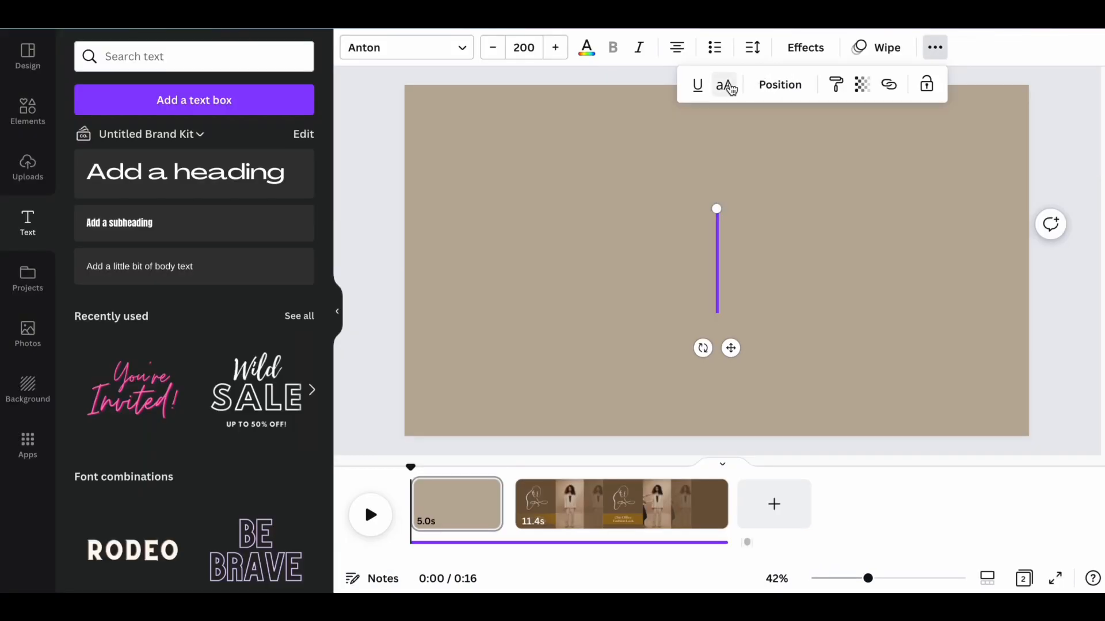
type("INSIDE A")
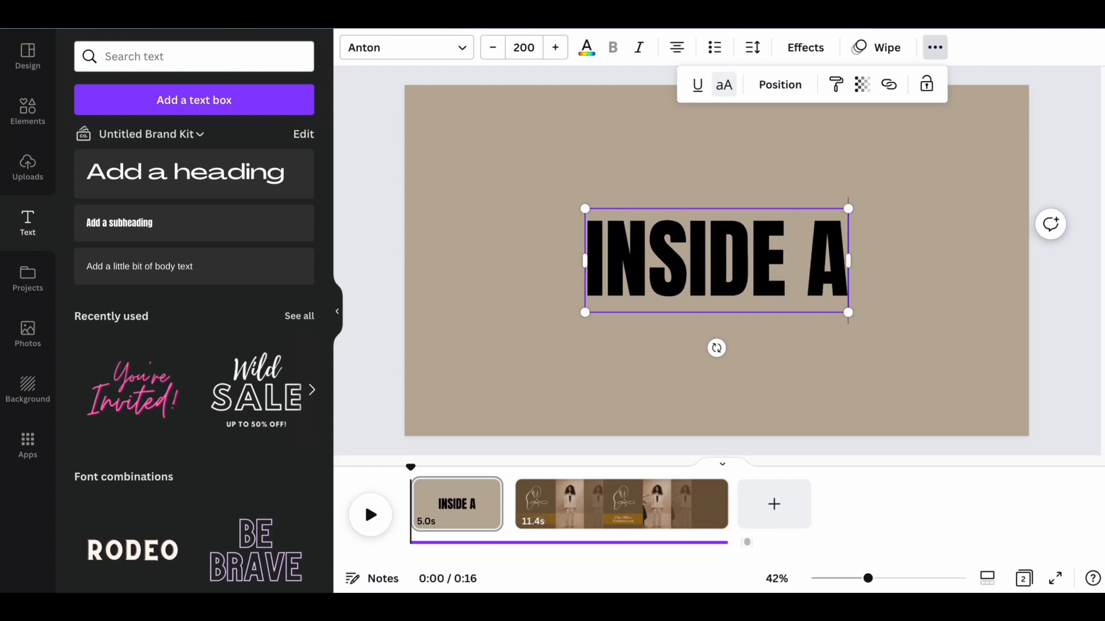
key("BackSpace")
type("A NURSE")
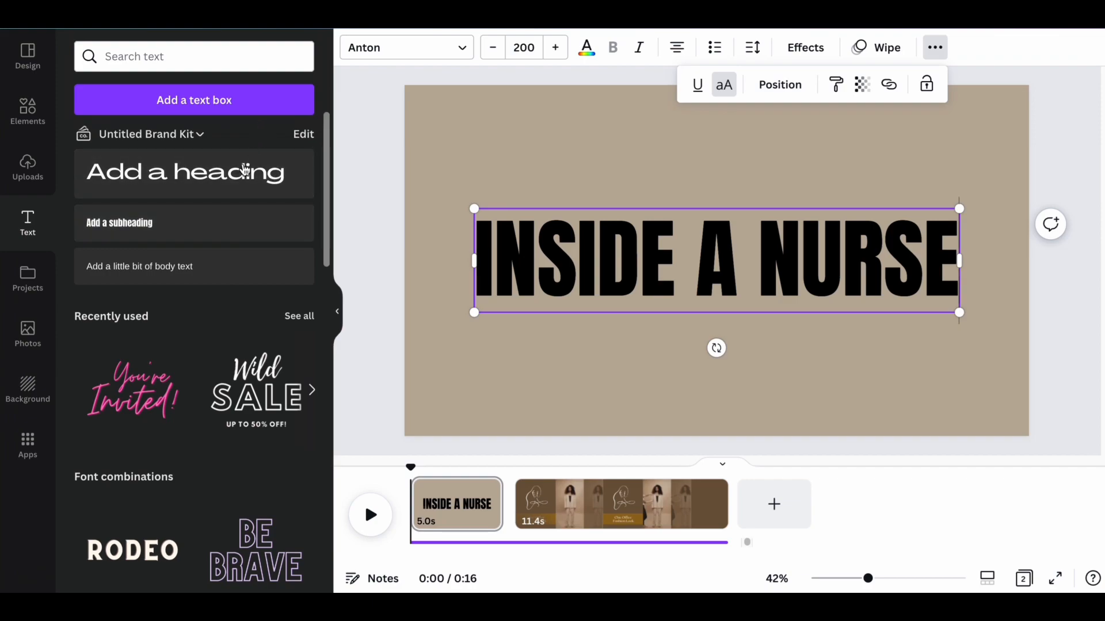
Add a subheading in the Moontime font at size 350 and move it over the start of the INSIDE A NURSE heading.
left_click(226, 216)
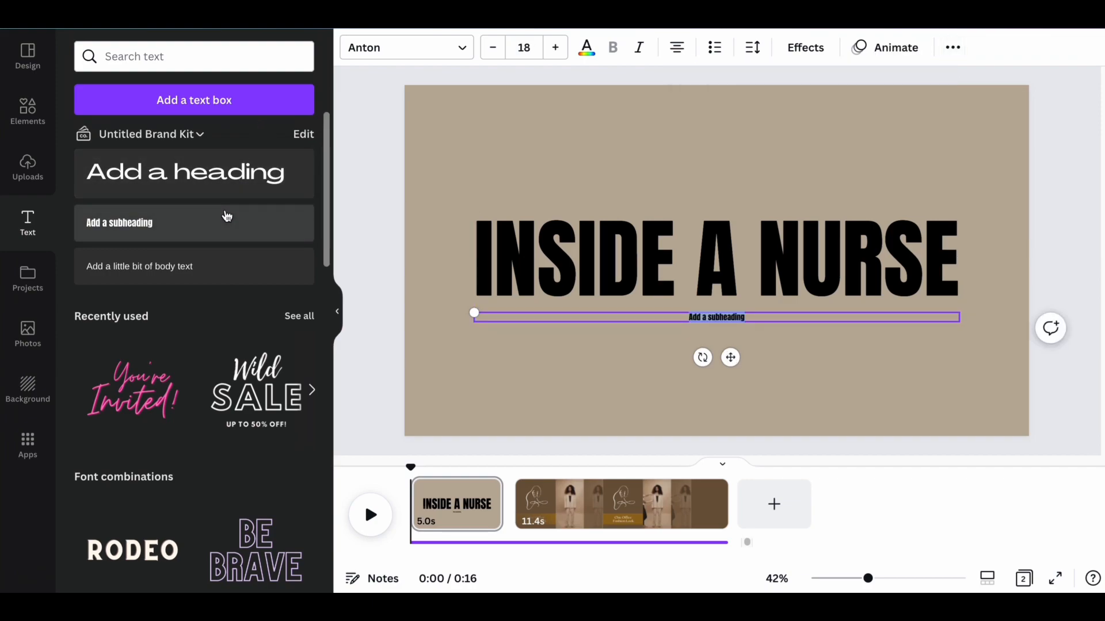
left_click(385, 56)
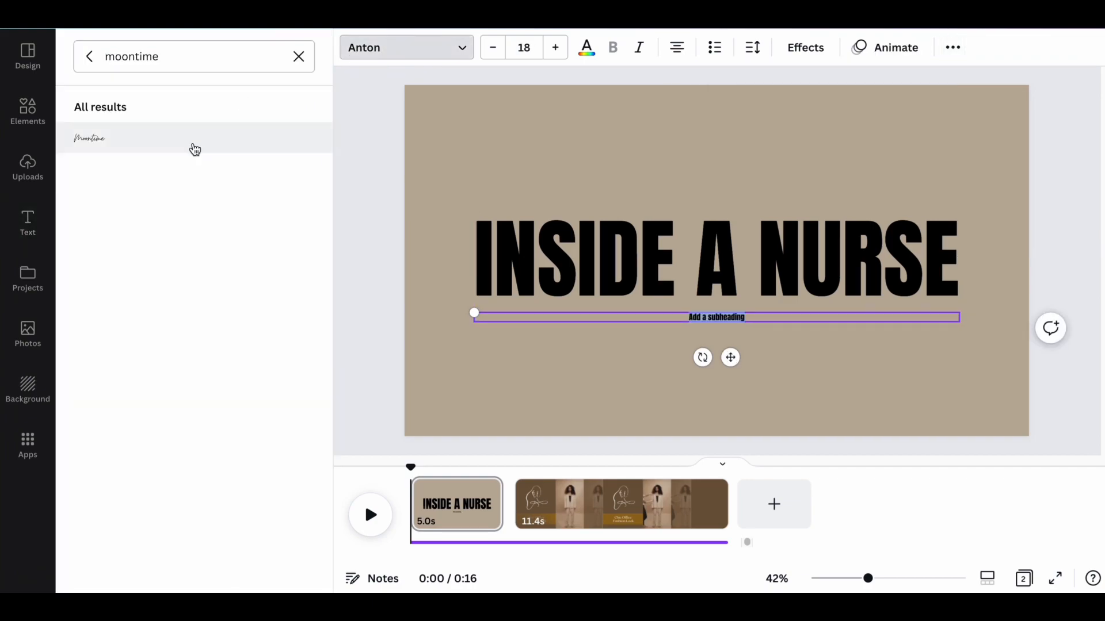
left_click(192, 145)
left_click(536, 48)
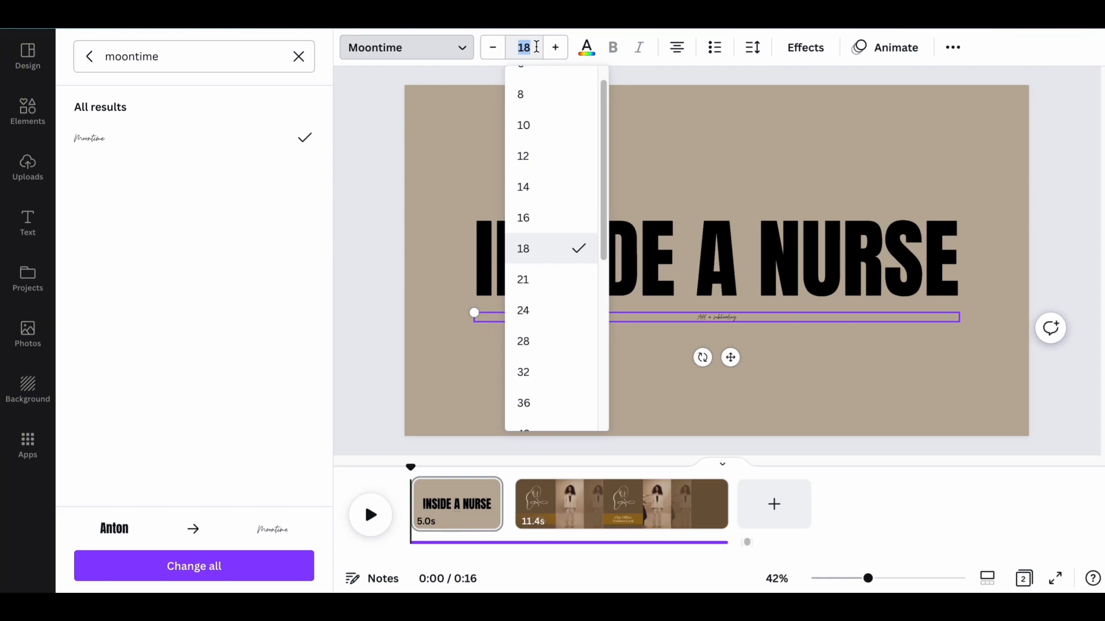
type("350")
key("Return")
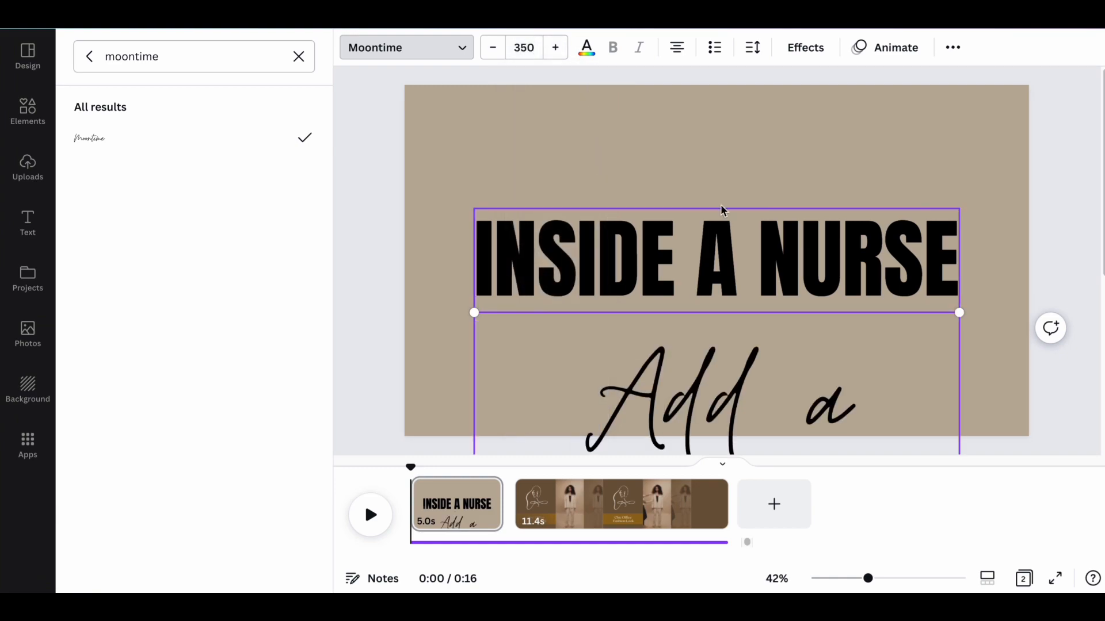
left_click(731, 276)
left_click_drag(739, 338, 599, 201)
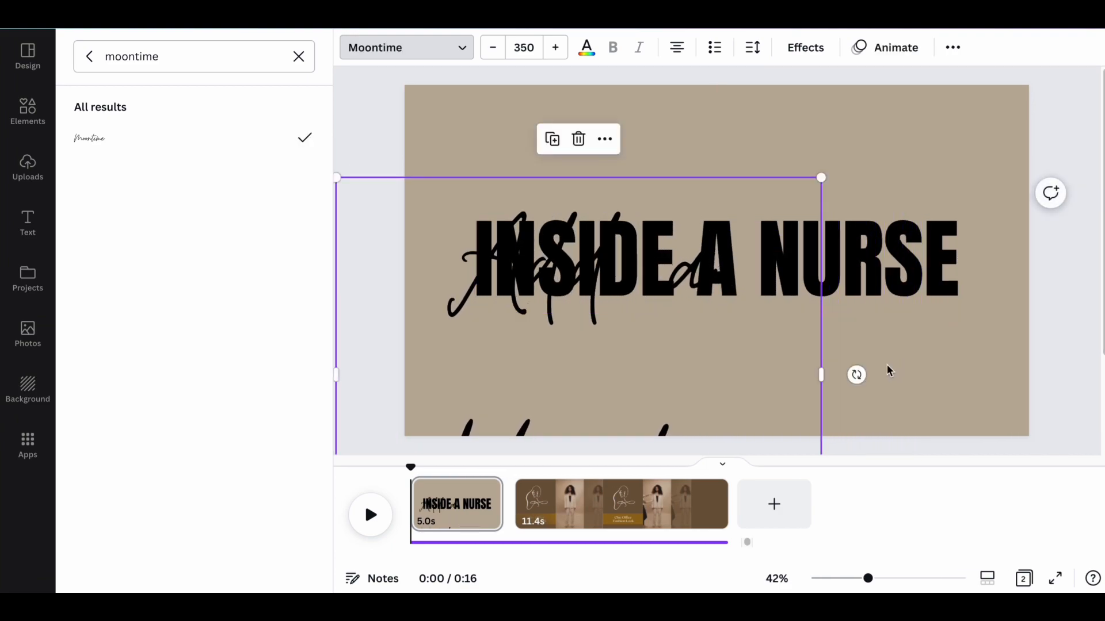
Widen the subheading's box to fit one line, scale it to font size 263 and center it over the heading's lower half.
left_click_drag(822, 371, 1036, 326)
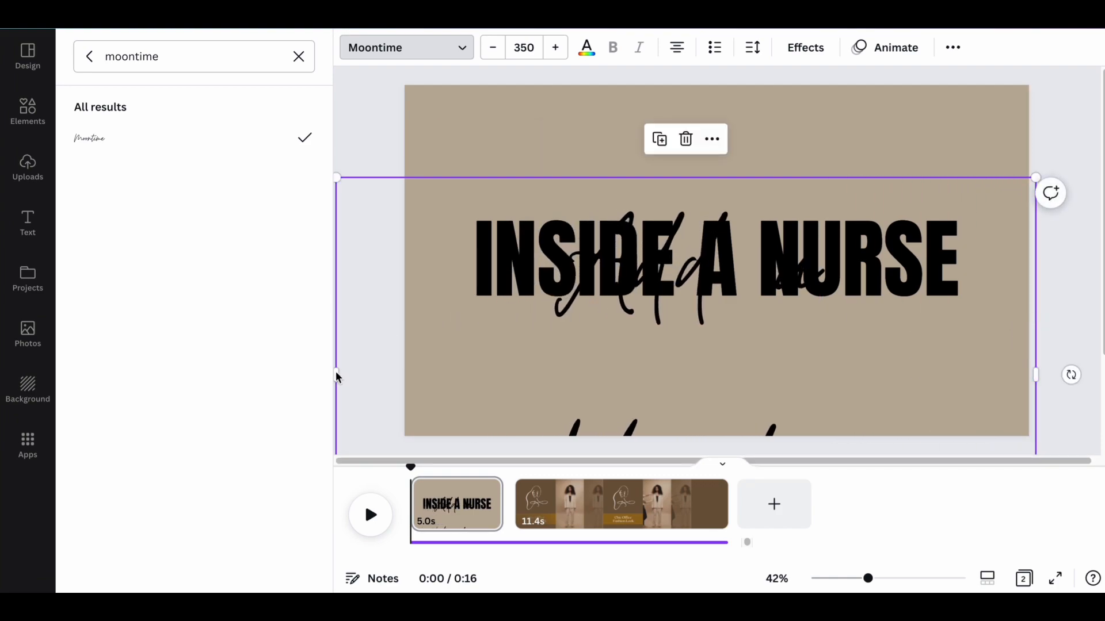
left_click_drag(336, 375, 269, 370)
left_click_drag(693, 241, 743, 251)
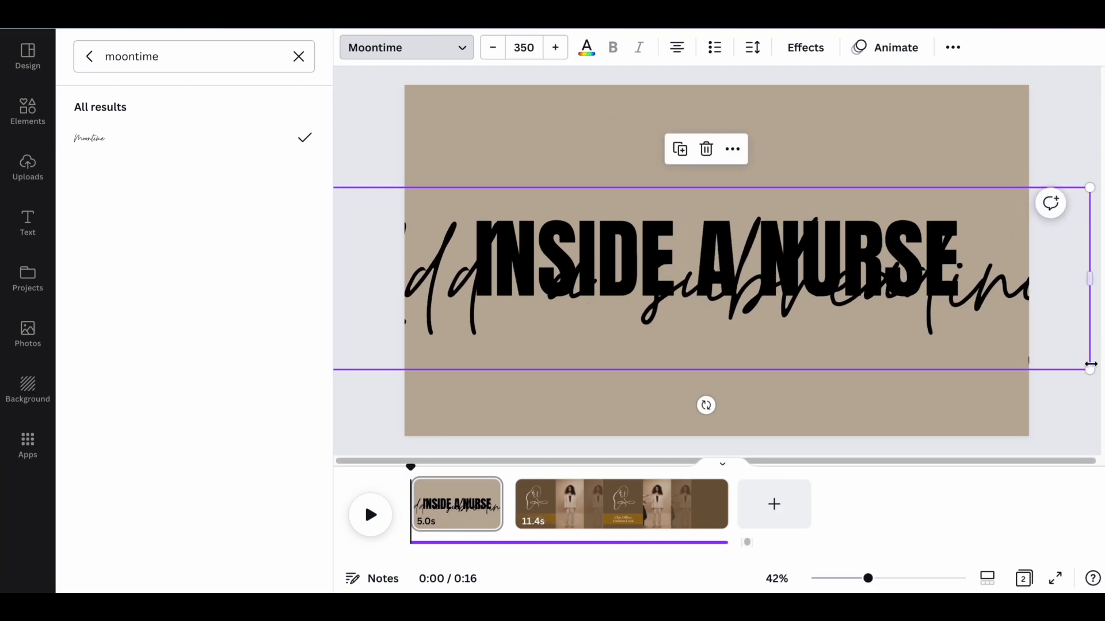
left_click_drag(1090, 370, 892, 360)
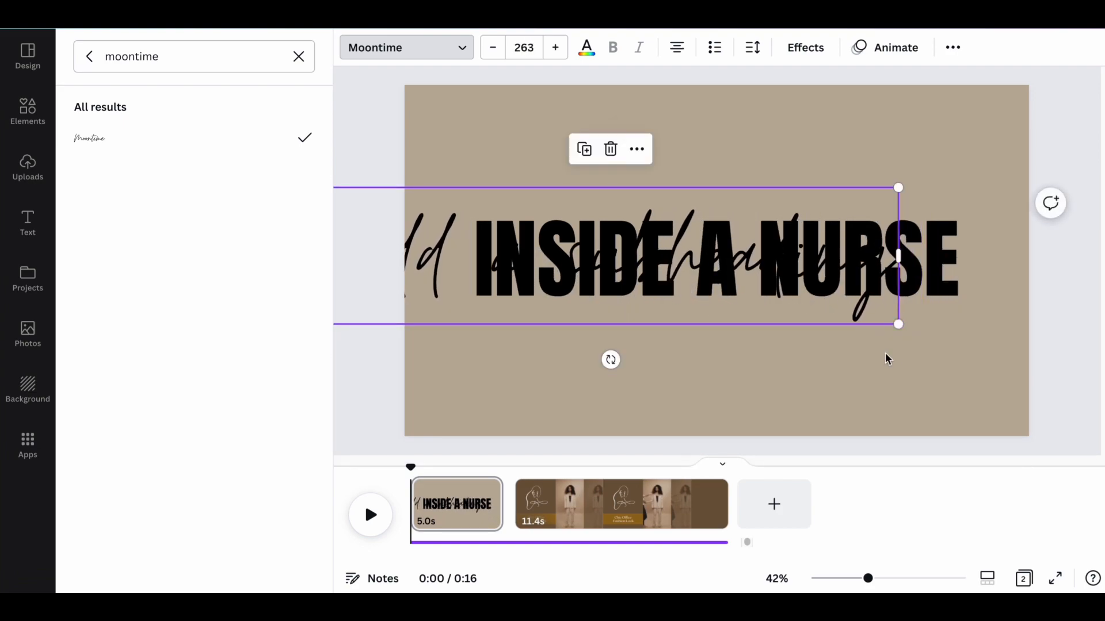
left_click_drag(772, 279, 875, 316)
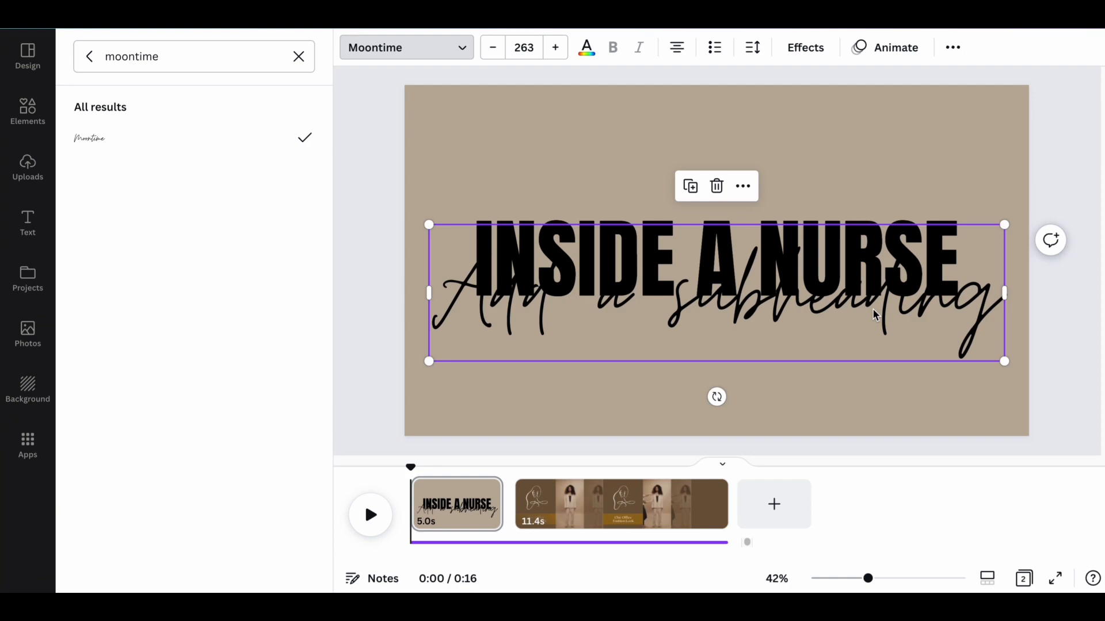
Try the subheading lower on the page, below the INSIDE A NURSE heading, and return it over the heading's lower half.
left_click(887, 161)
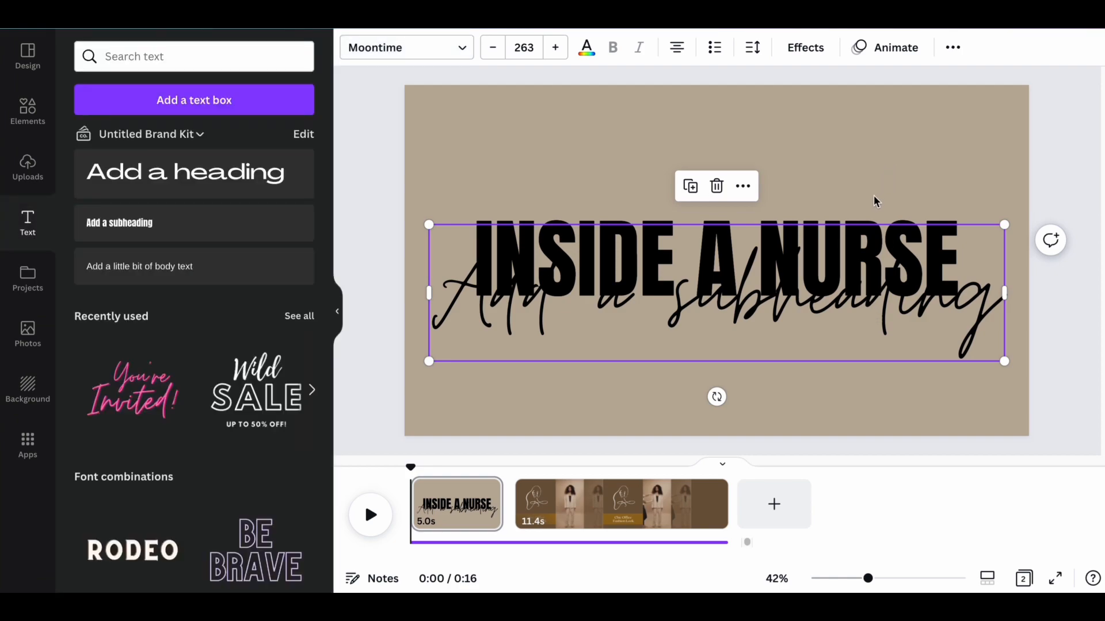
left_click(875, 195)
left_click(858, 353)
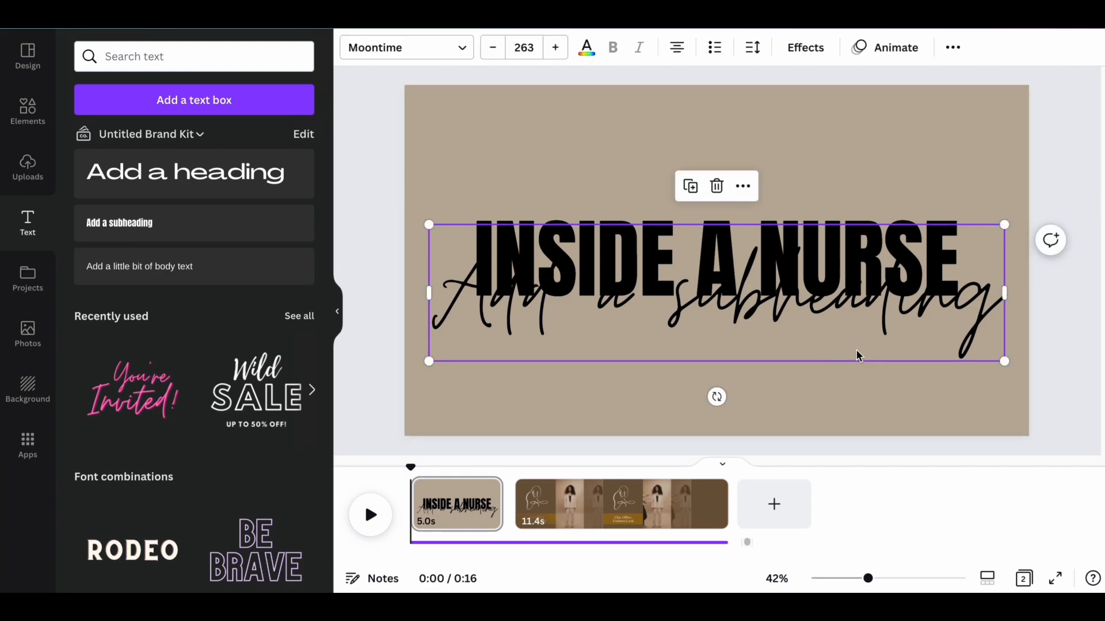
left_click(875, 187)
left_click_drag(865, 245, 865, 285)
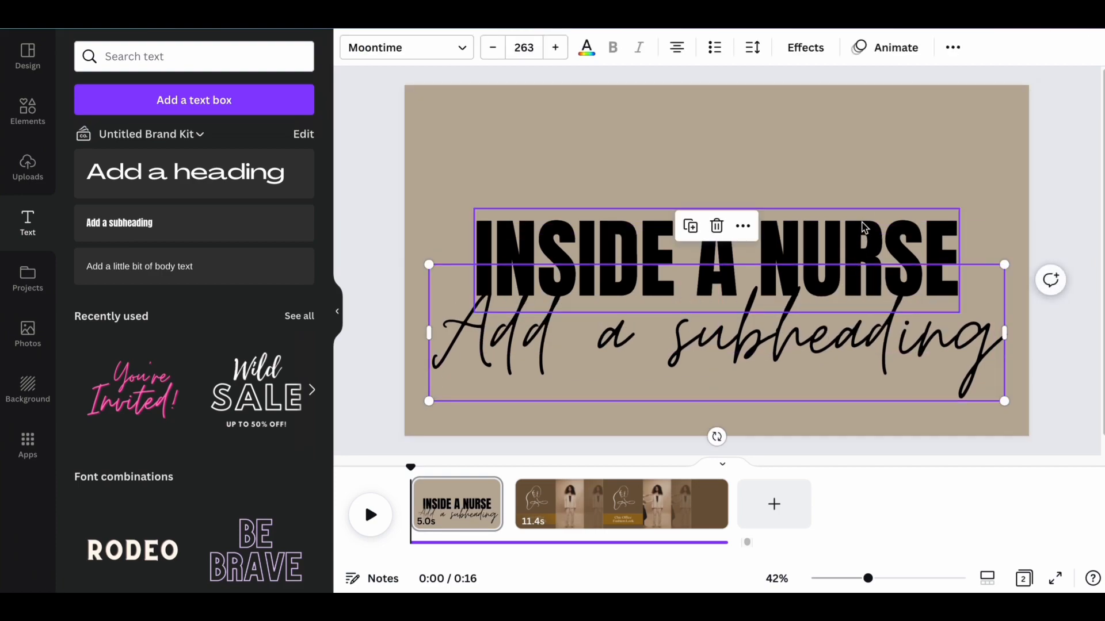
left_click(865, 228)
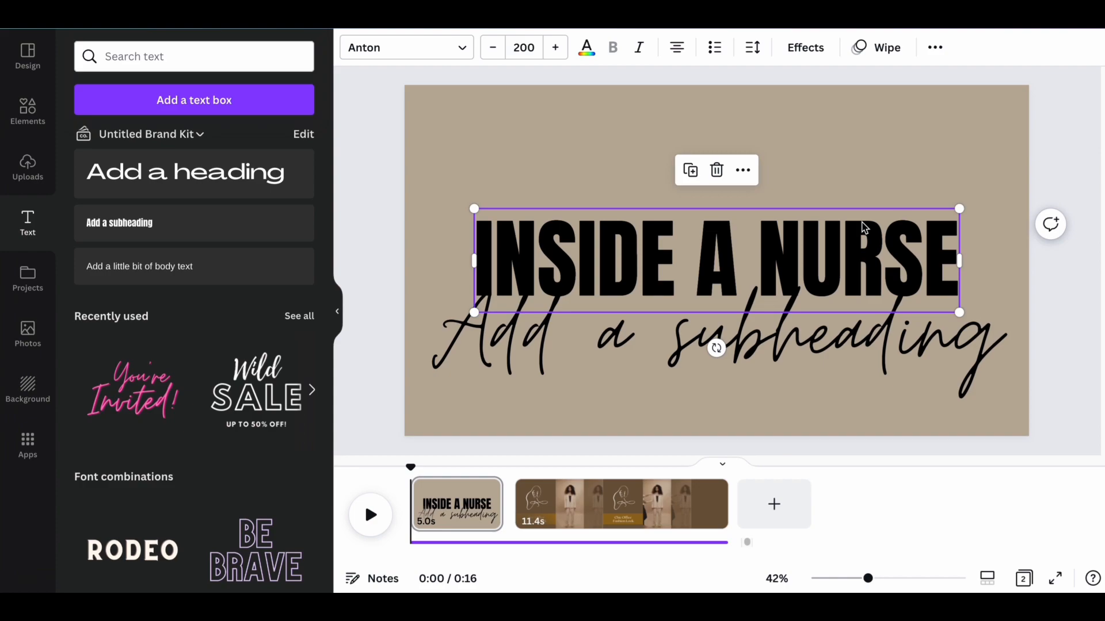
left_click(870, 311)
left_click_drag(870, 311, 872, 271)
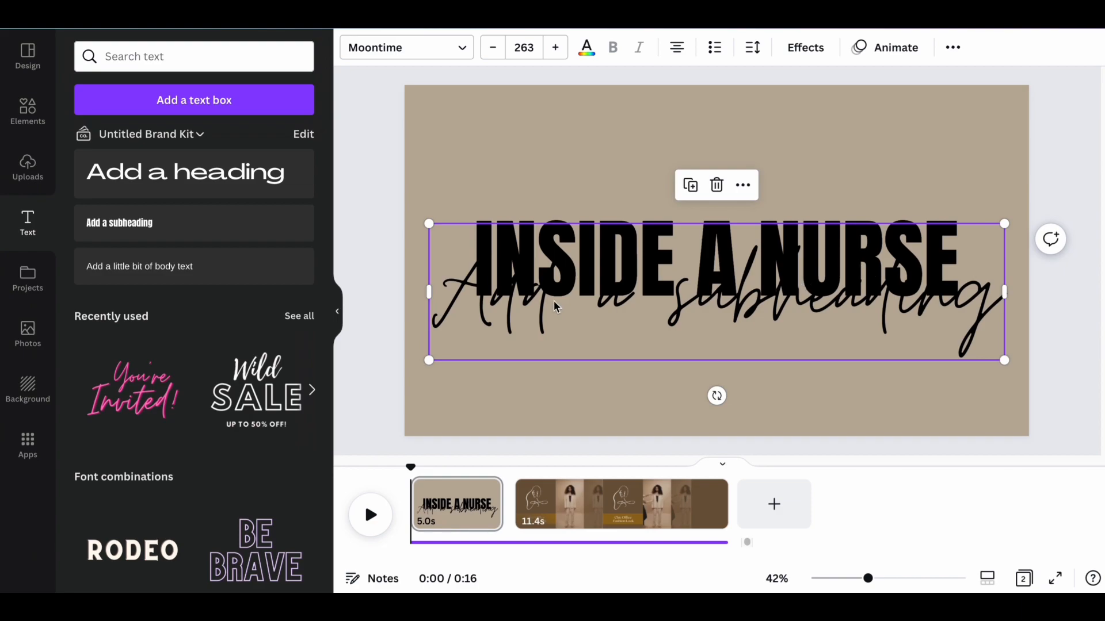
Replace the script subheading's placeholder text with "Inside a Nurse".
double_click(538, 293)
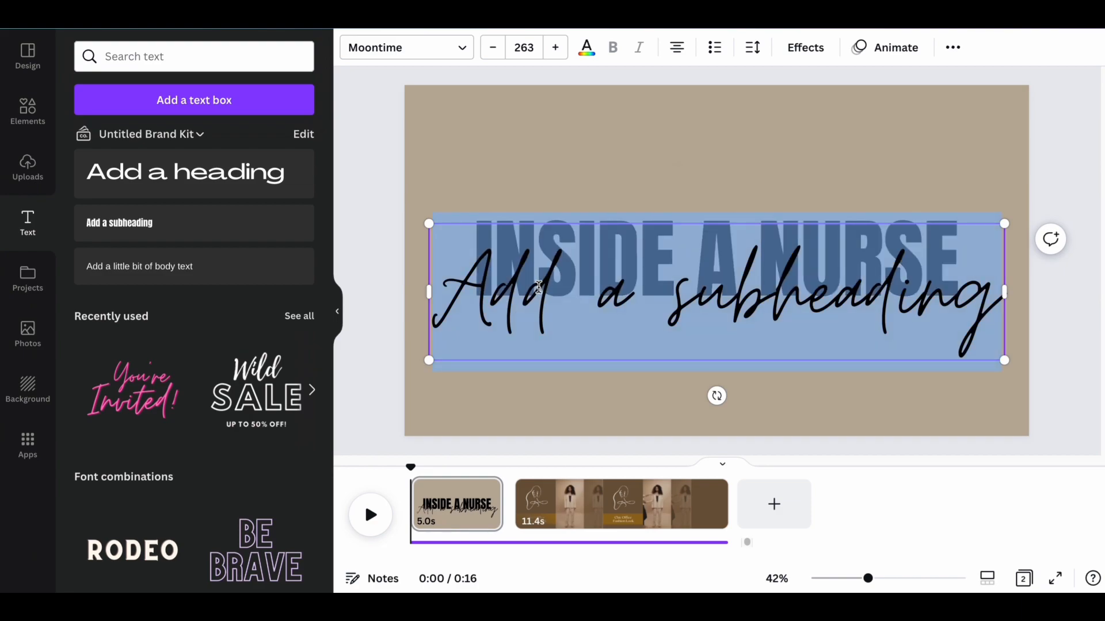
type("In")
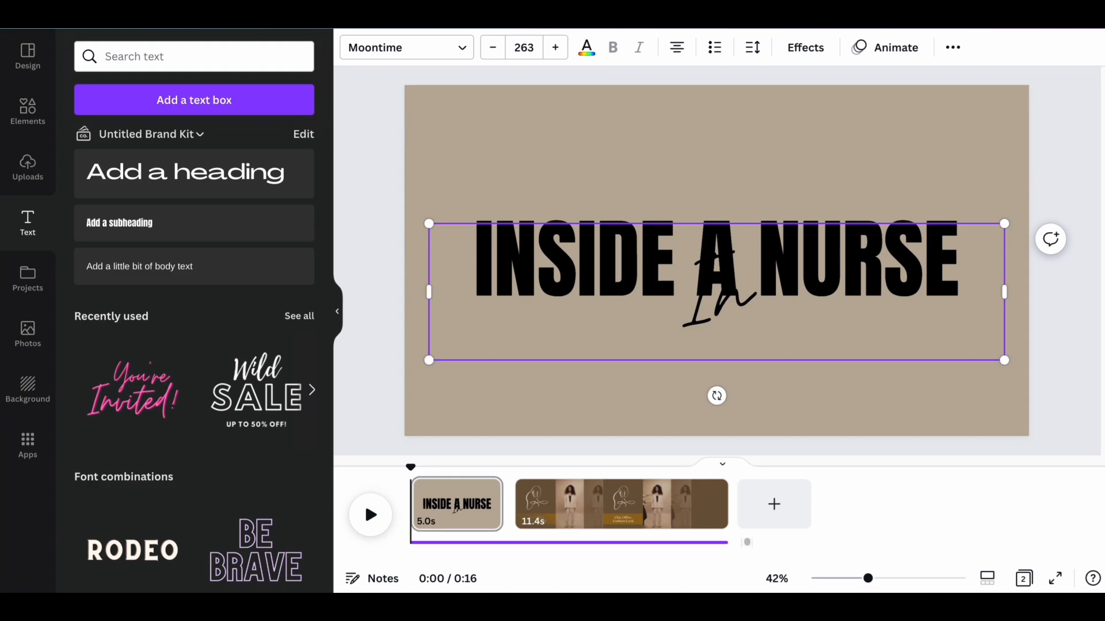
type("side")
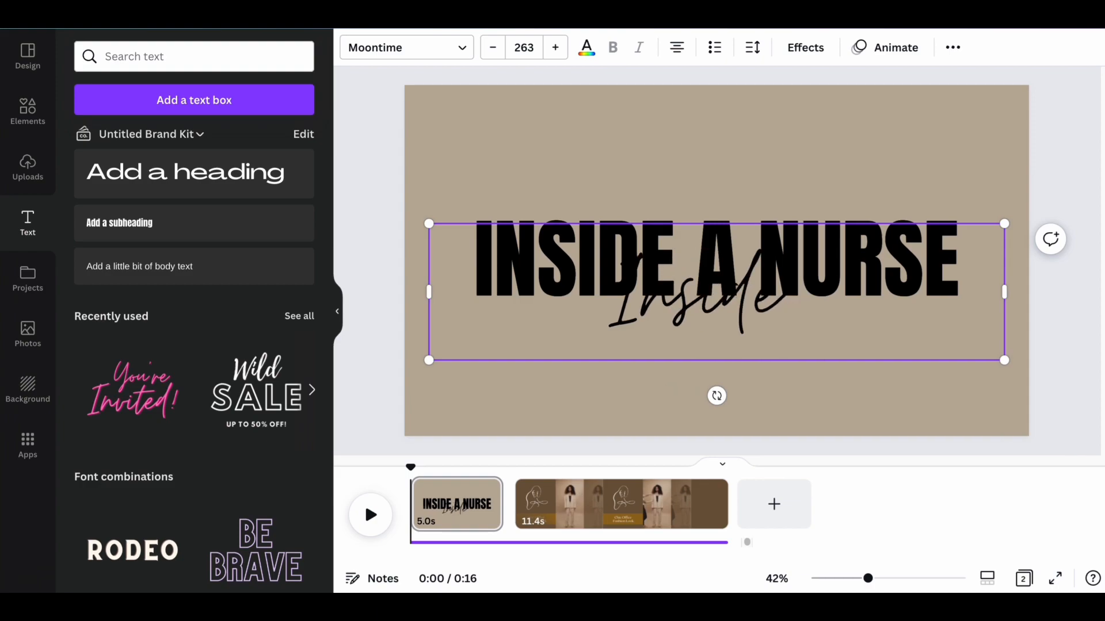
type(" a Nurse")
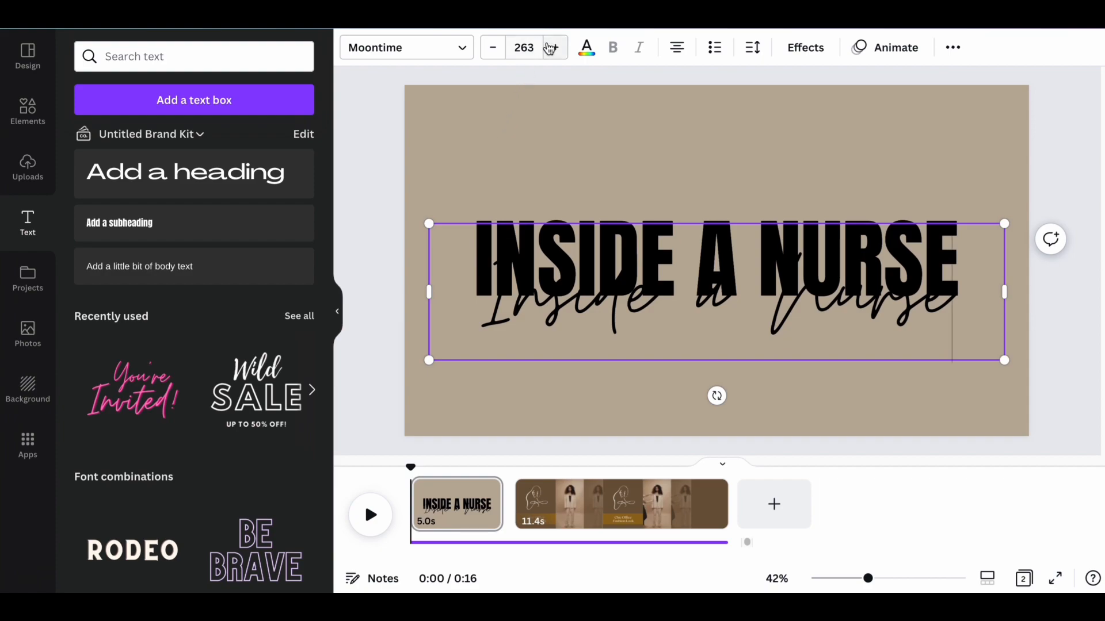
Set the script subheading's font size to 300.
left_click(531, 46)
type("300")
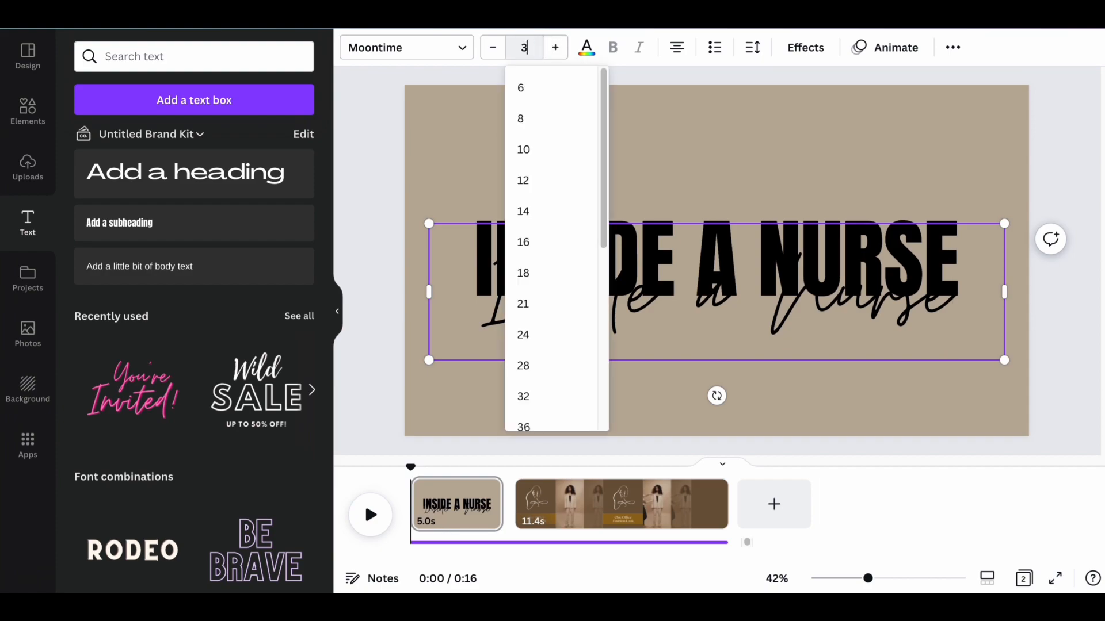
key("Return")
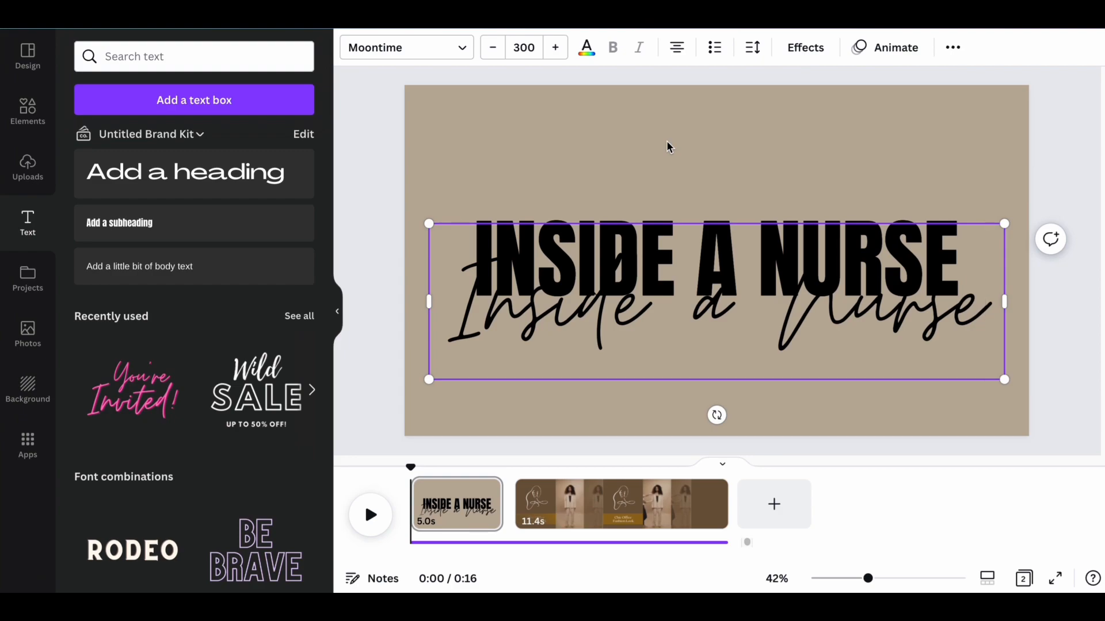
Set the script subheading's font size to 350 and widen and reposition its box so the text spans the page on one line.
left_click(524, 47)
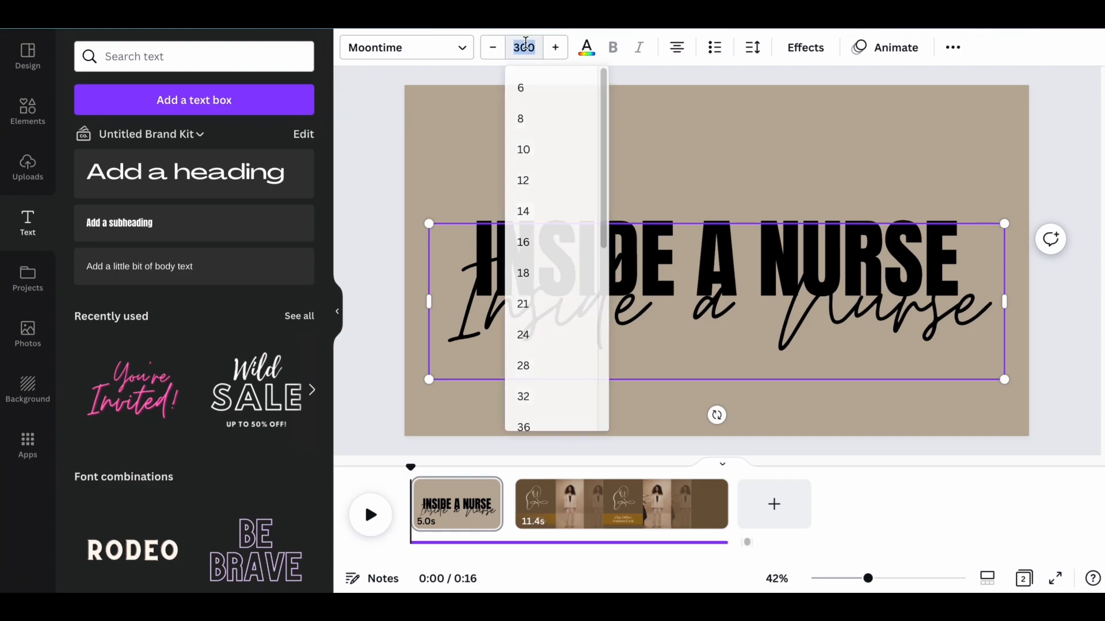
type("3")
type("0")
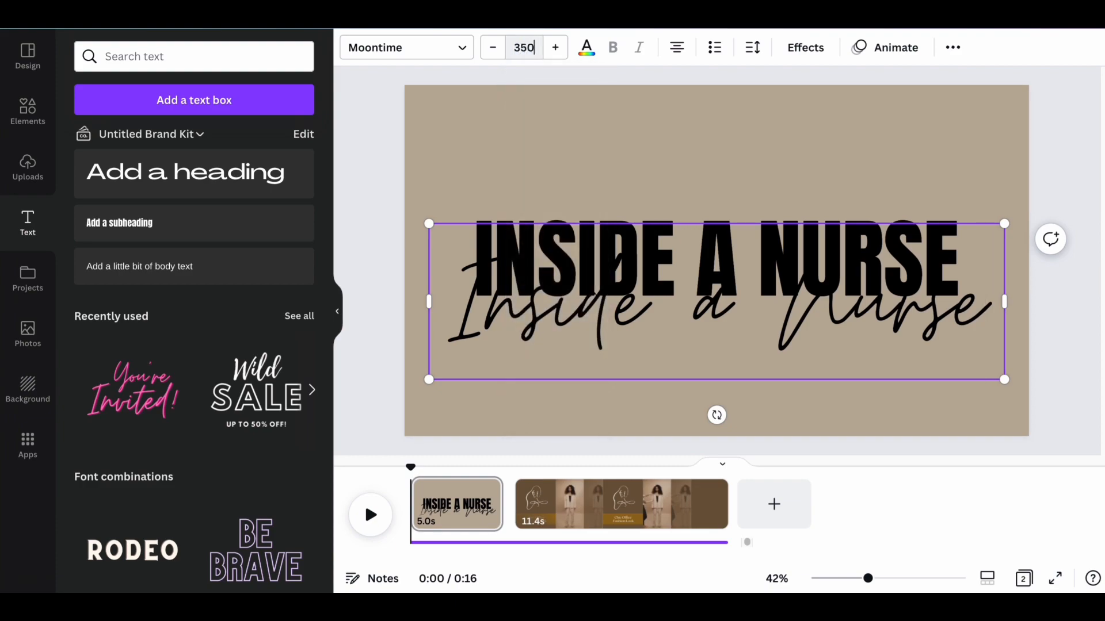
key("Return")
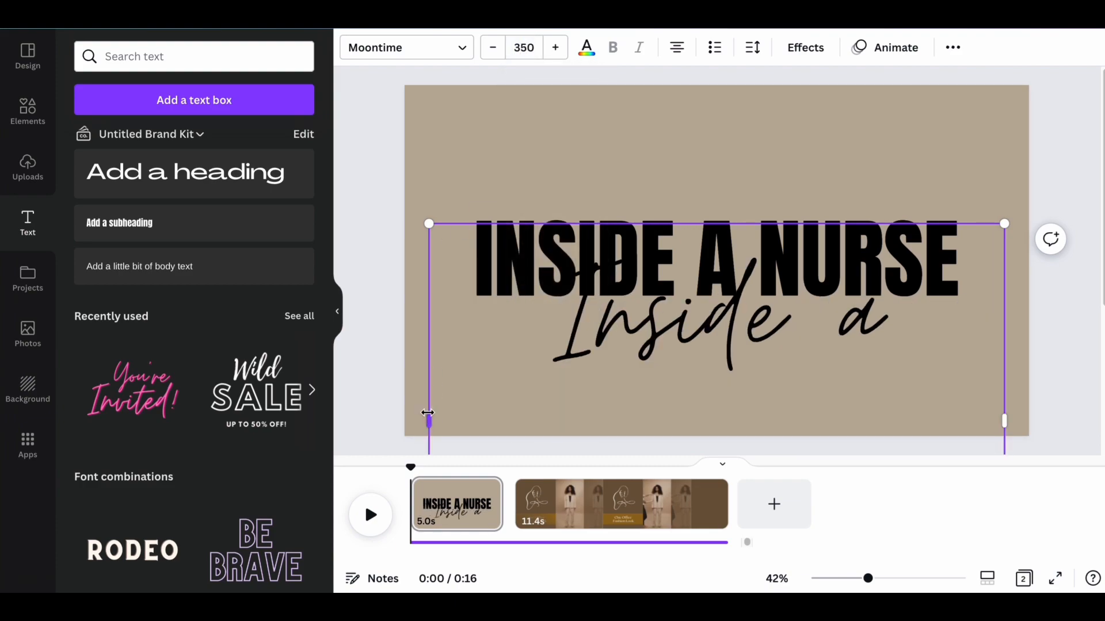
left_click_drag(426, 419, 372, 381)
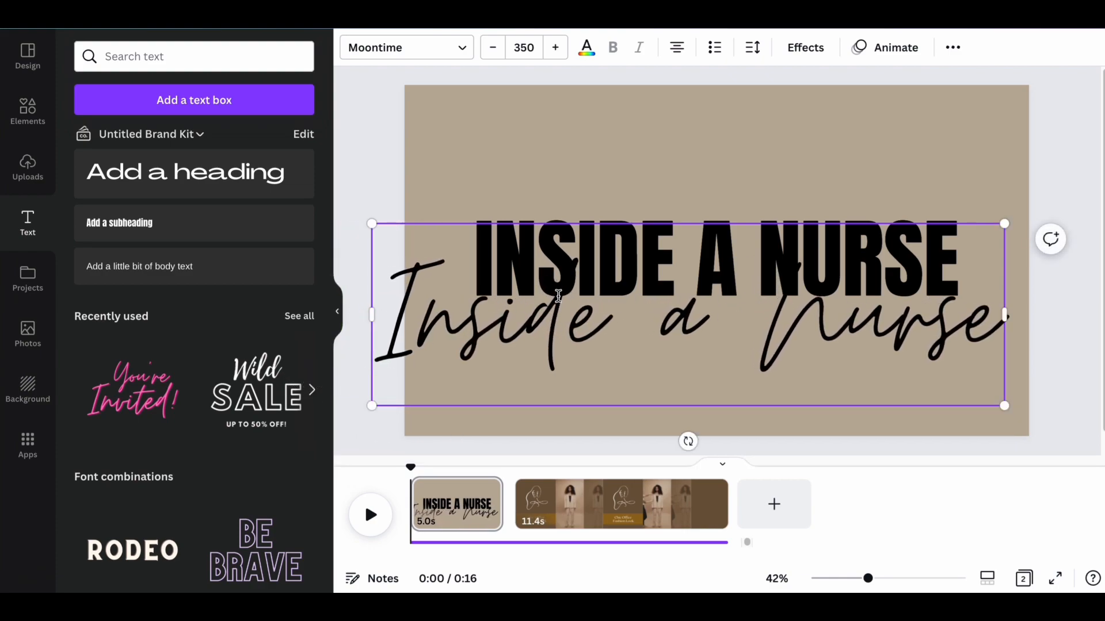
left_click(614, 179)
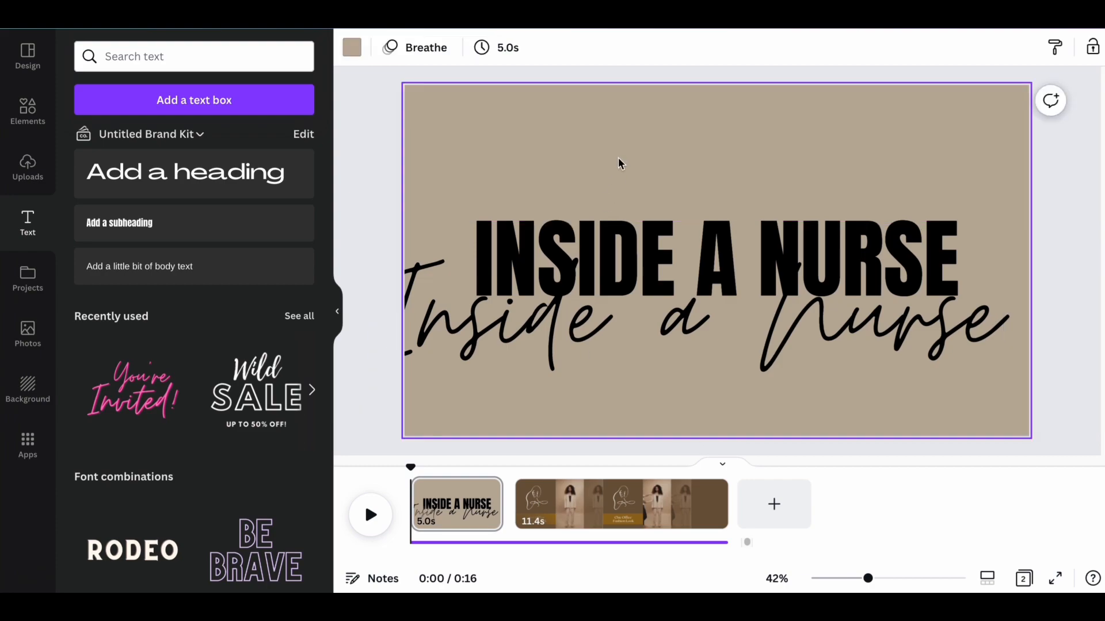
left_click_drag(614, 321, 632, 319)
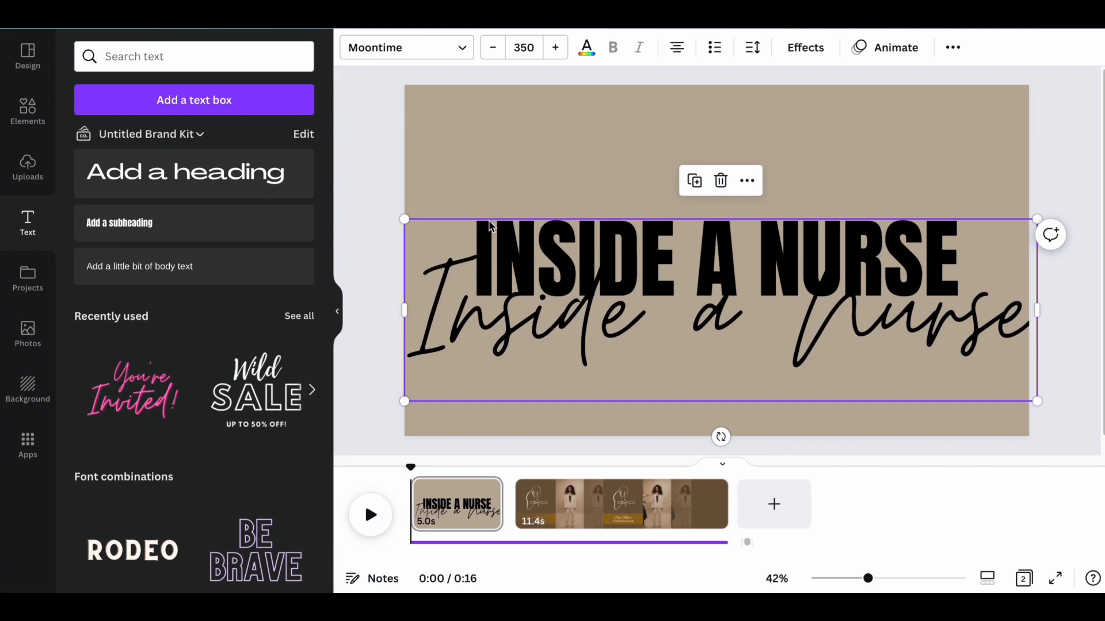
Change the script subheading's text color to the off-white document color.
left_click(587, 48)
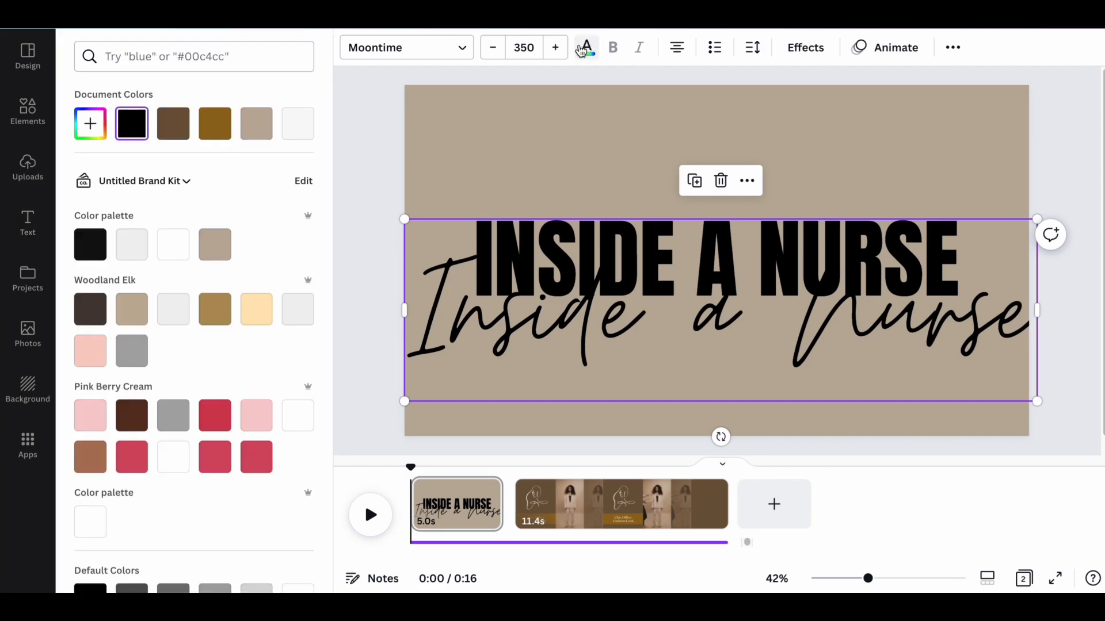
left_click(306, 133)
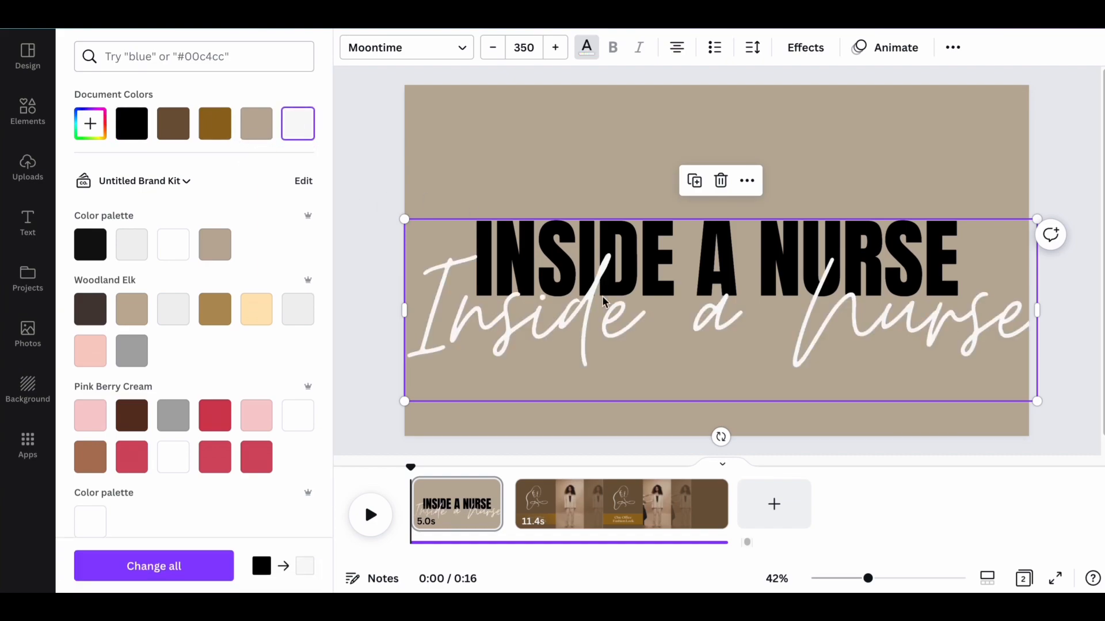
left_click(617, 321)
double_click(616, 321)
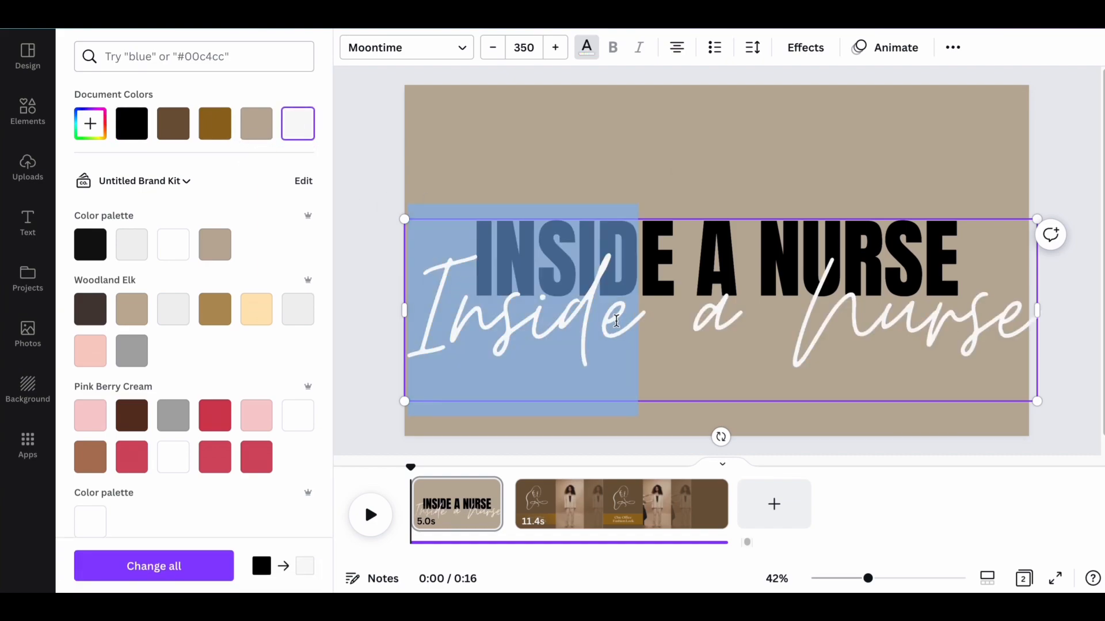
key("Escape")
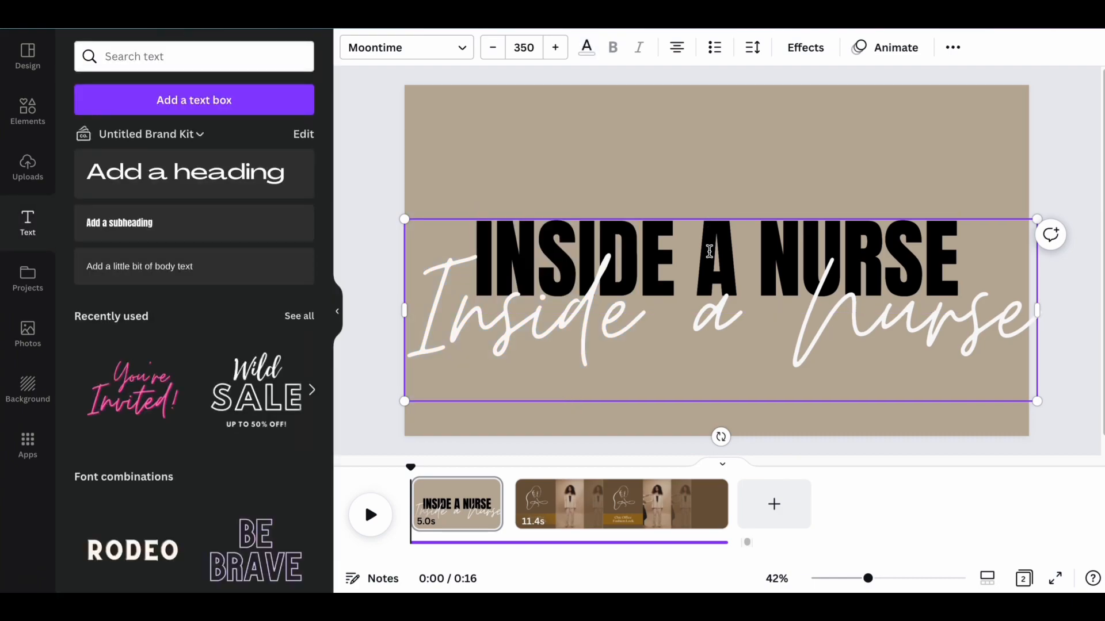
Apply the Neon text effect to the script subheading.
left_click(706, 311)
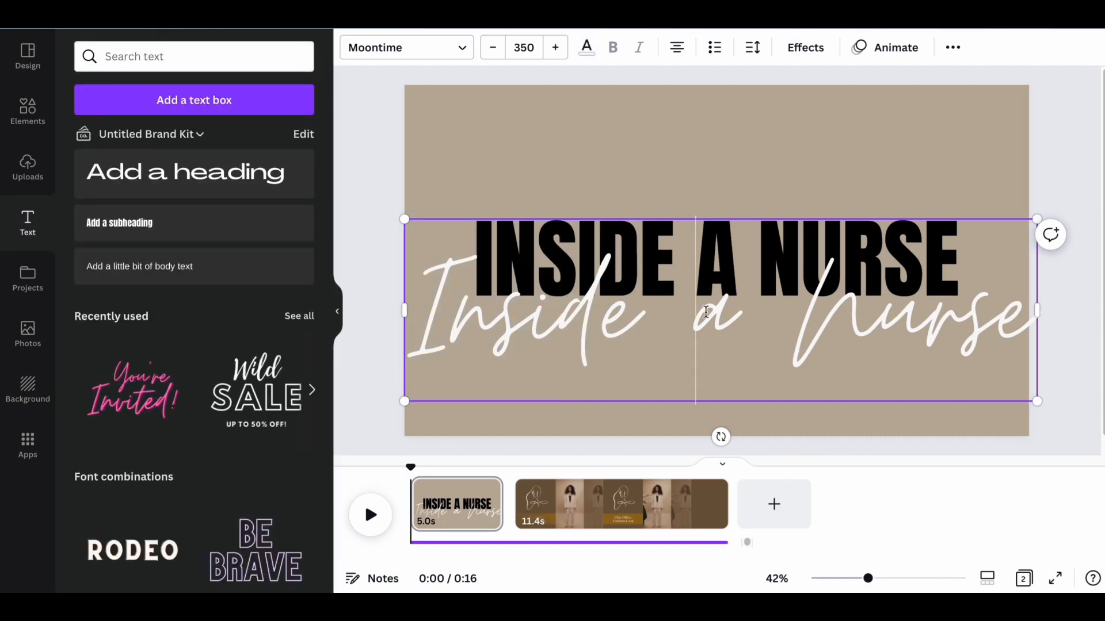
left_click(811, 53)
left_click(212, 352)
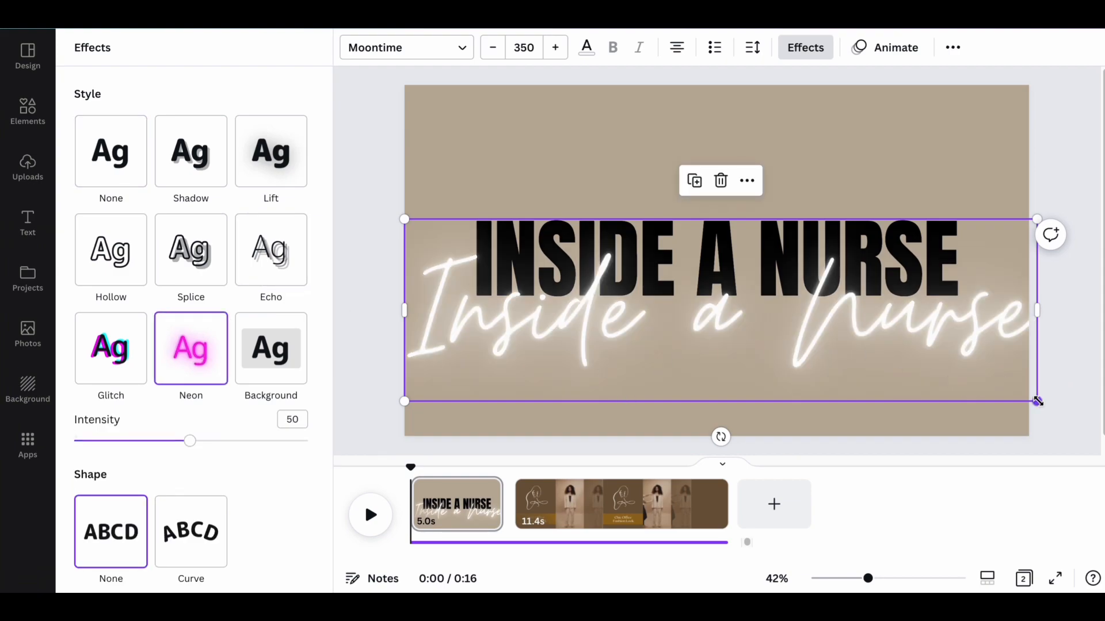
Scale the neon script subheading down to font size 333 and position it within the page edges.
left_click_drag(1036, 402, 1030, 401)
left_click_drag(920, 362, 928, 362)
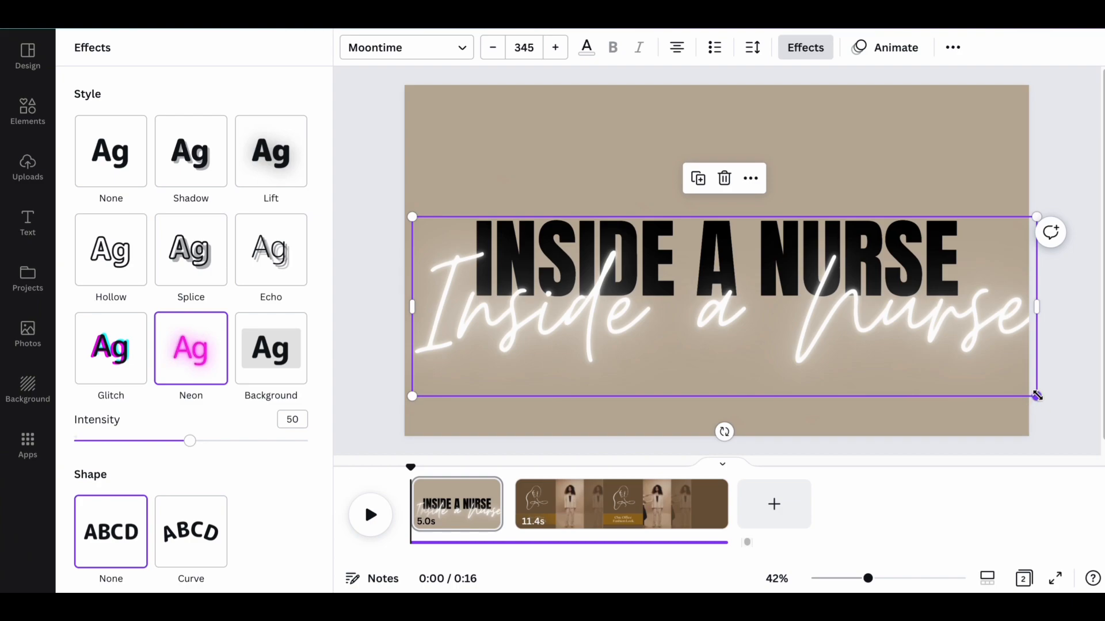
left_click_drag(1037, 397, 1012, 391)
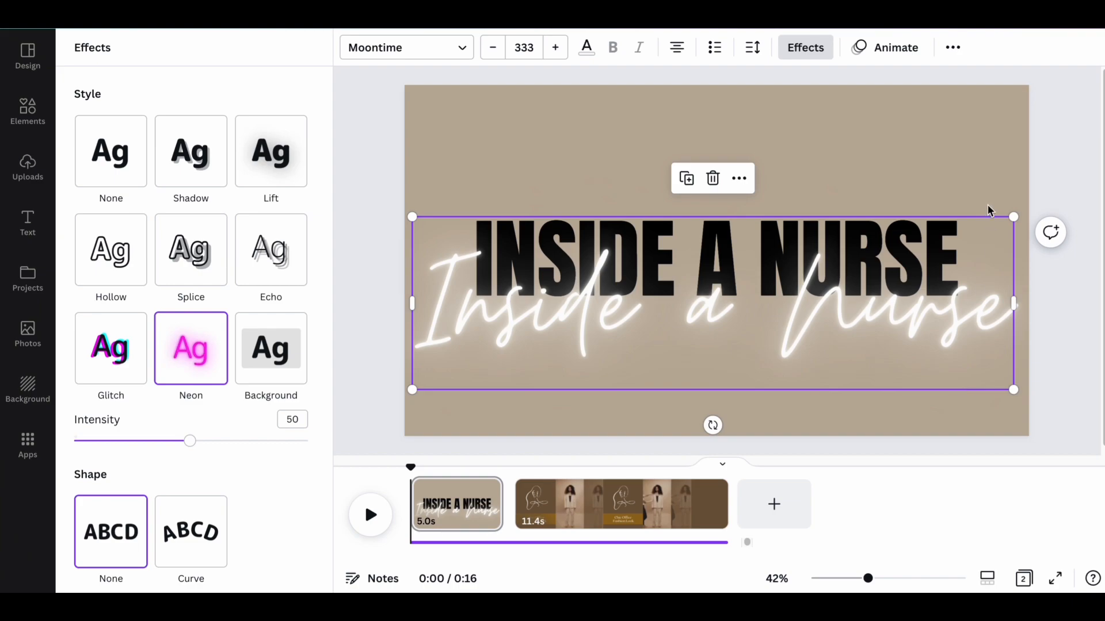
Browse the text animations for the neon script subheading and apply the Burst writing animation to it.
left_click(908, 50)
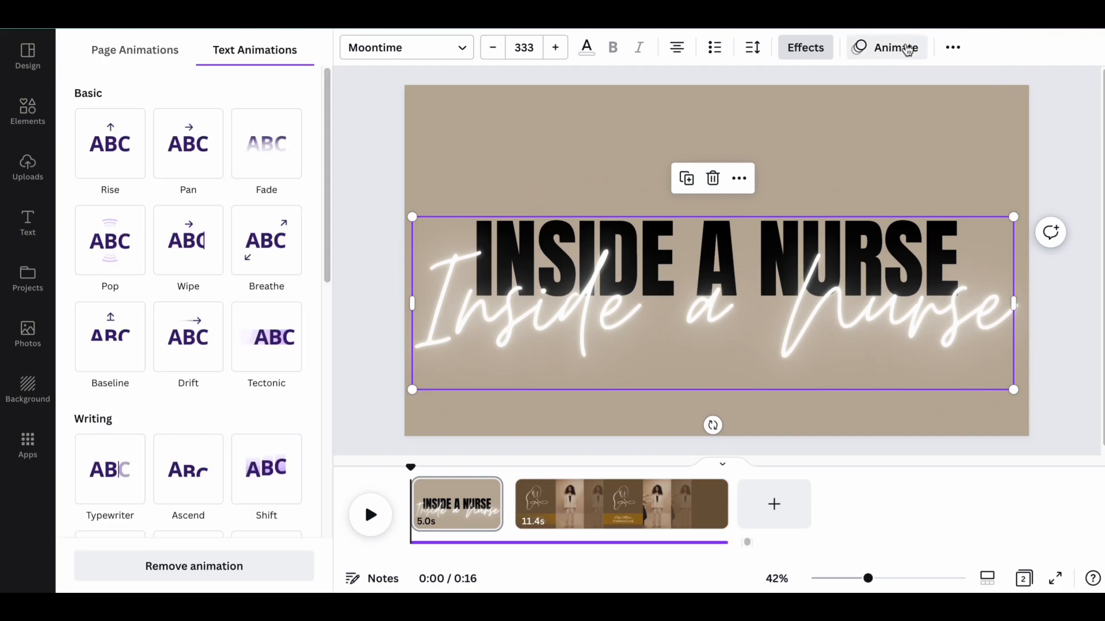
left_click(236, 266)
scroll(236, 270, "down", 1)
scroll(235, 270, "down", 5)
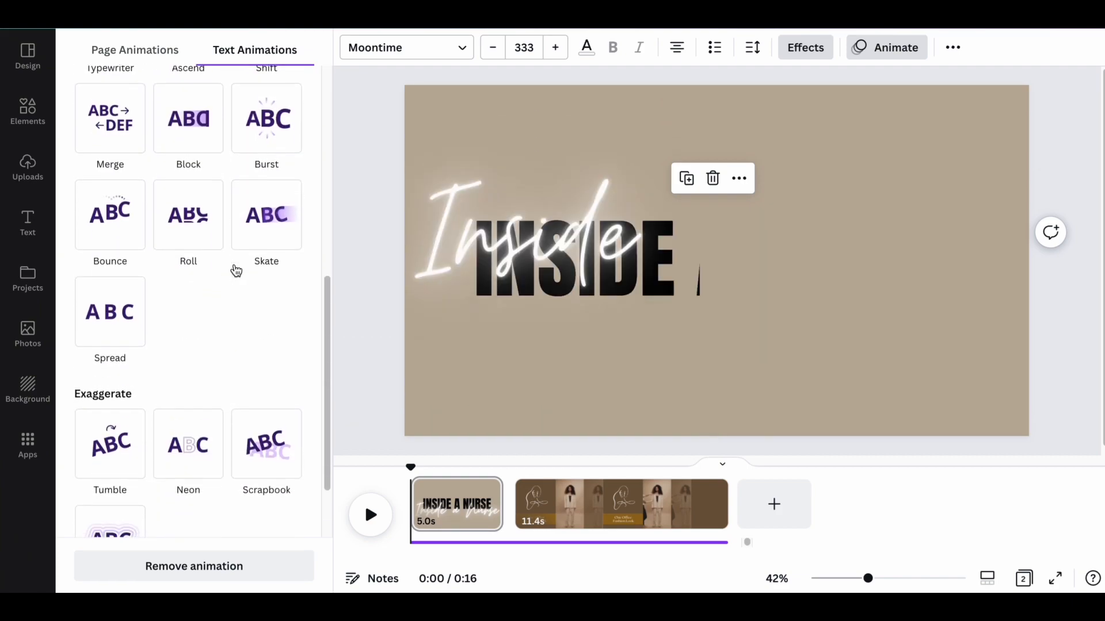
scroll(235, 268, "down", 1)
scroll(234, 268, "up", 4)
scroll(236, 268, "up", 1)
scroll(236, 269, "up", 2)
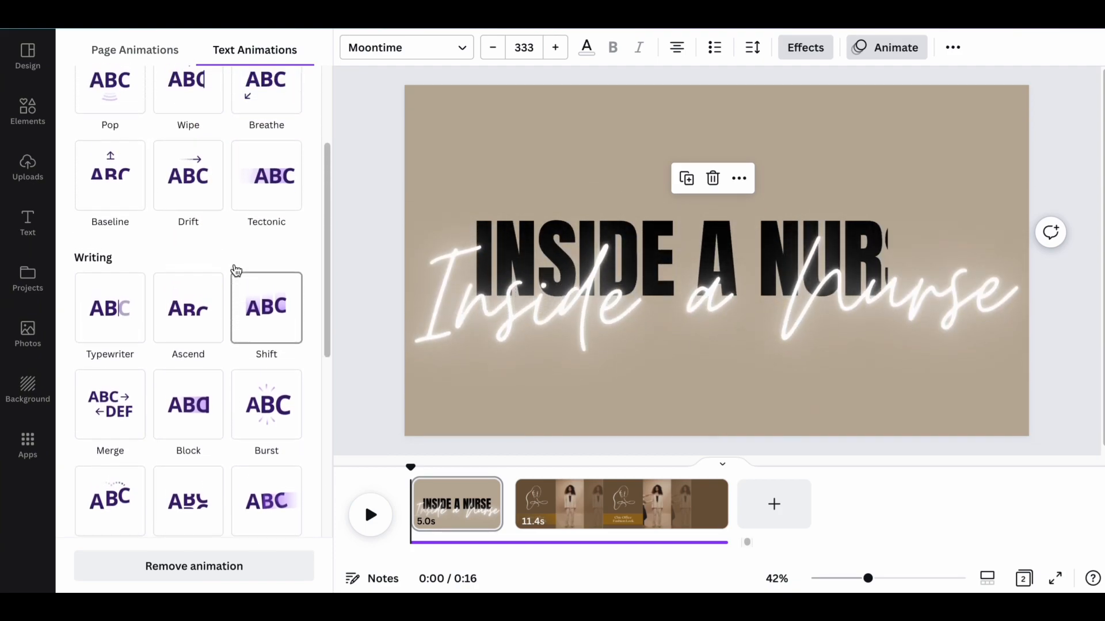
scroll(236, 270, "up", 3)
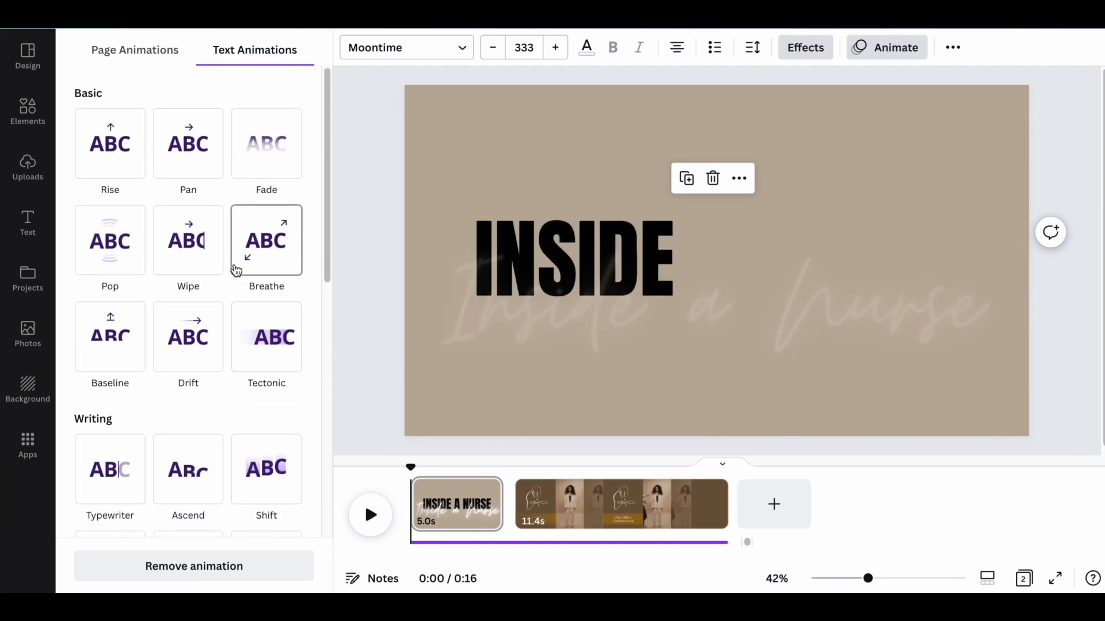
scroll(236, 270, "down", 4)
scroll(236, 269, "down", 6)
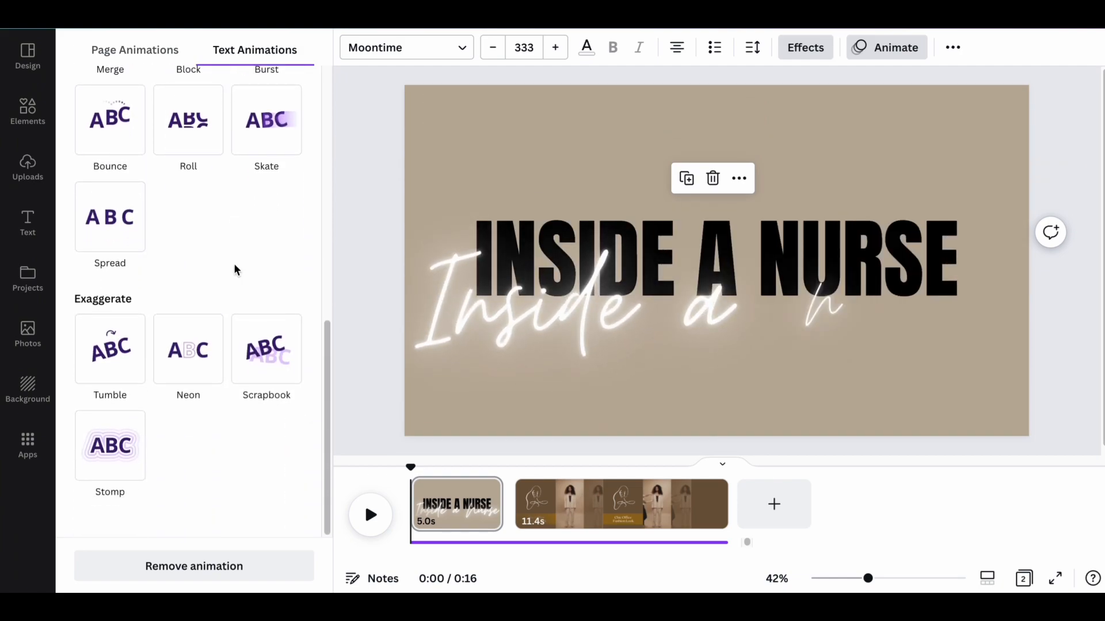
scroll(234, 267, "up", 7)
scroll(236, 270, "up", 3)
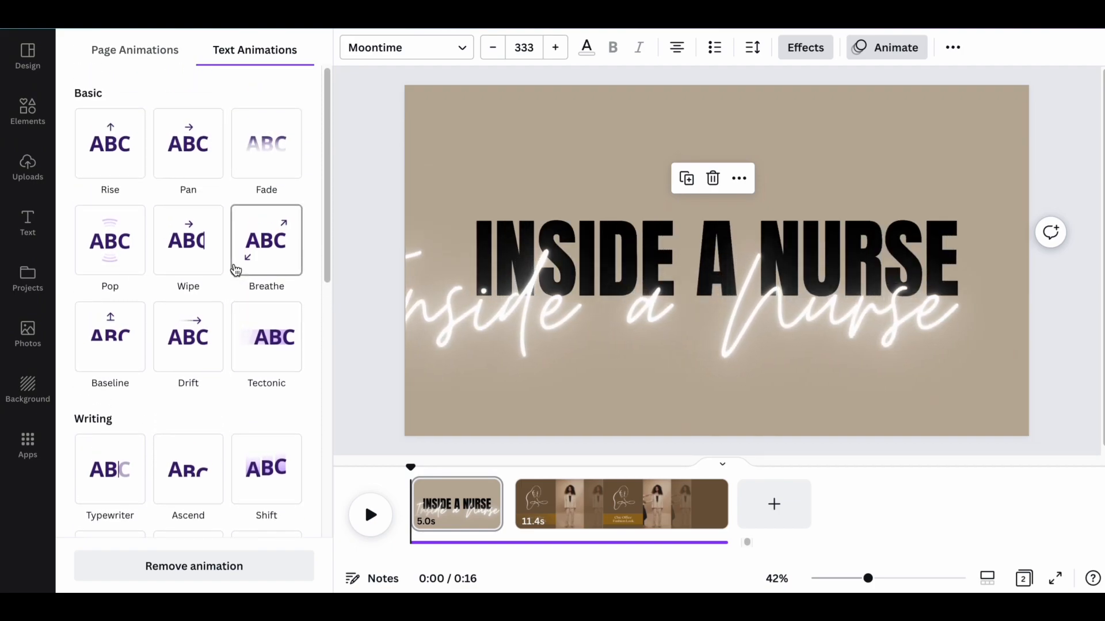
scroll(236, 269, "down", 2)
scroll(236, 270, "down", 3)
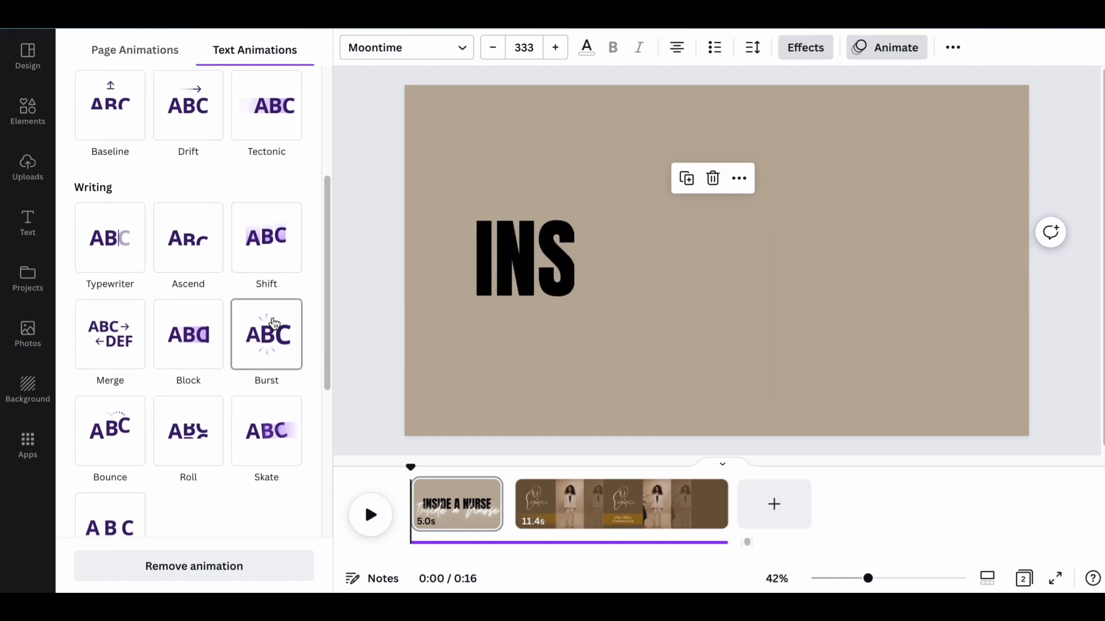
left_click(274, 322)
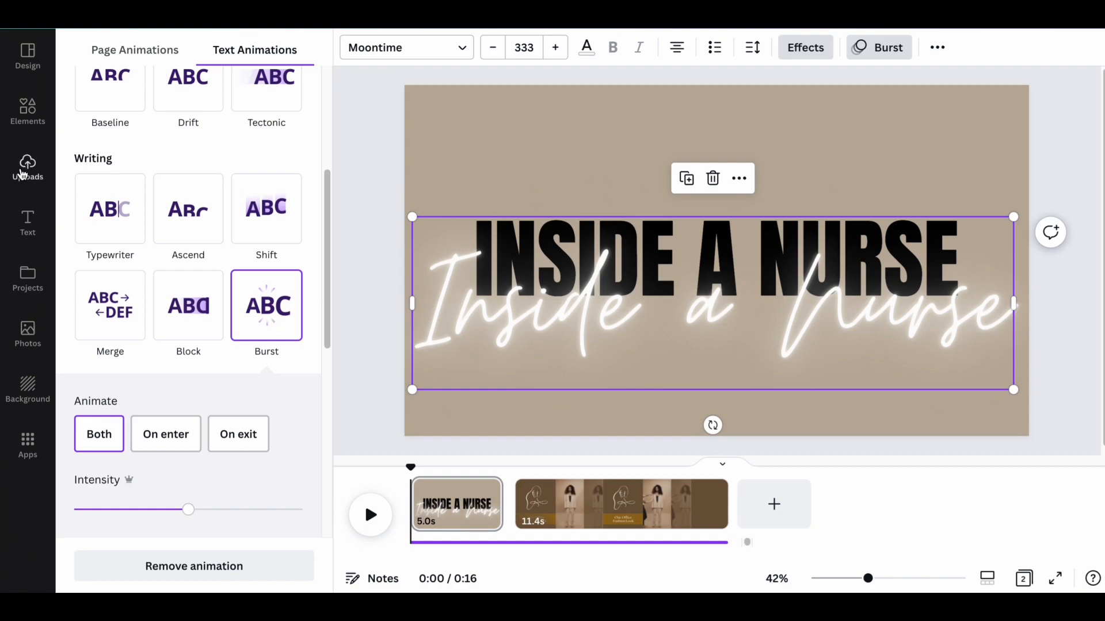
Add a subheading beneath the neon script reading "Lifestyle | Fashion | Beaity".
left_click(28, 230)
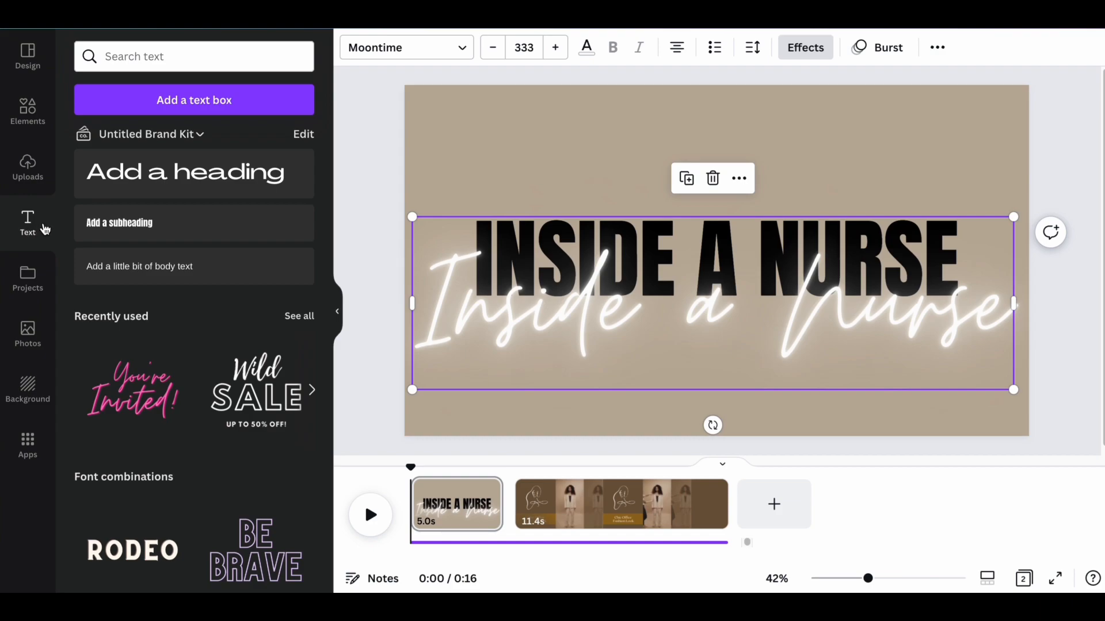
left_click(132, 227)
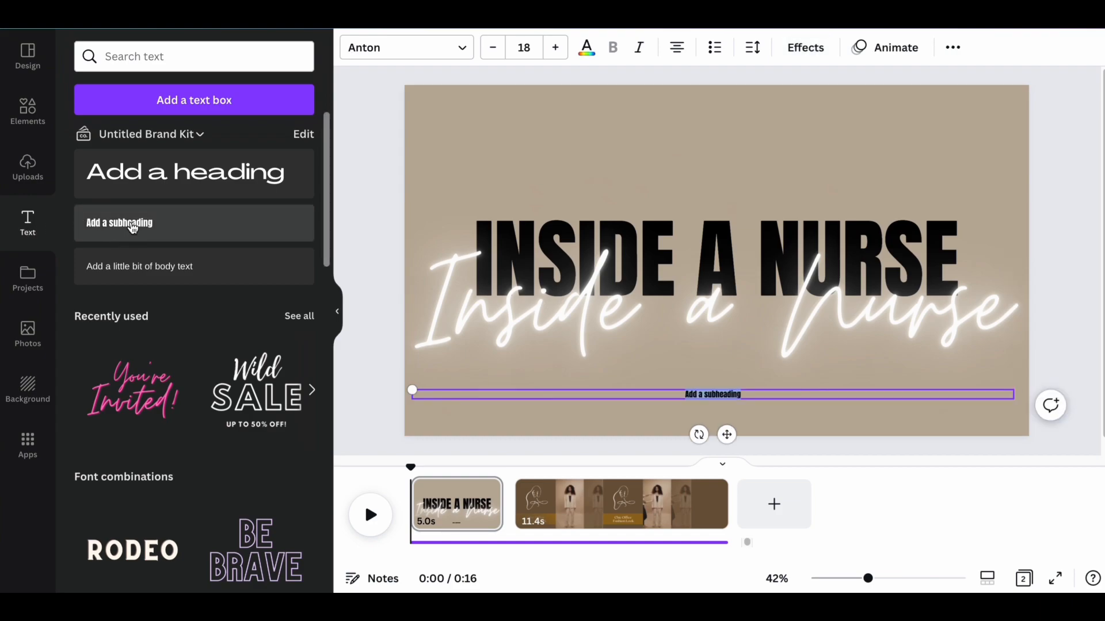
type("Lifestyle")
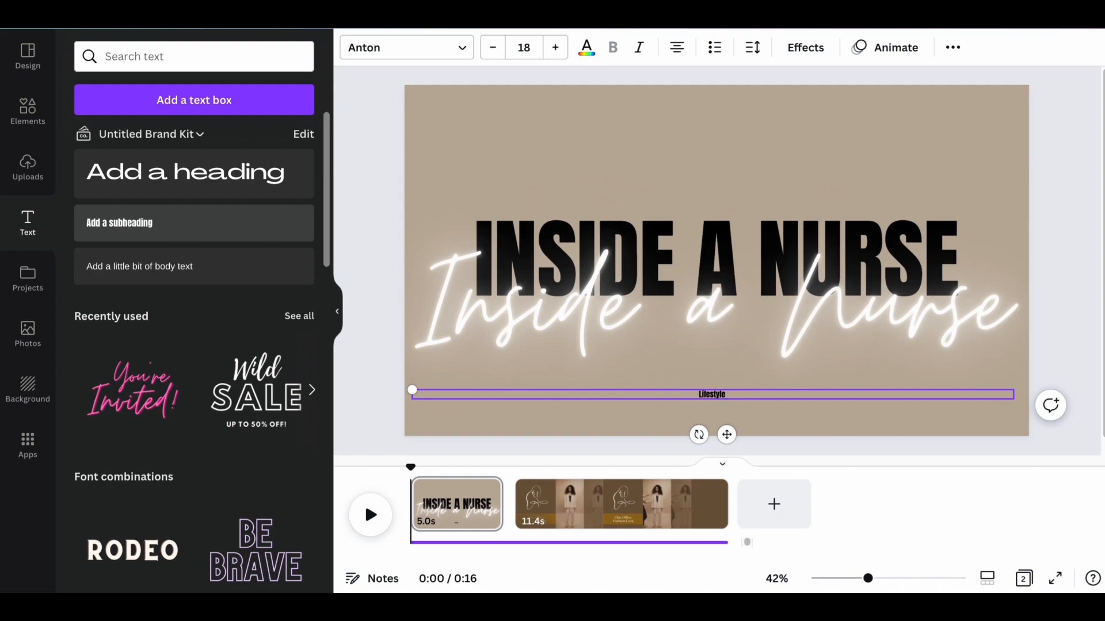
type(" | Fashion | Beaity")
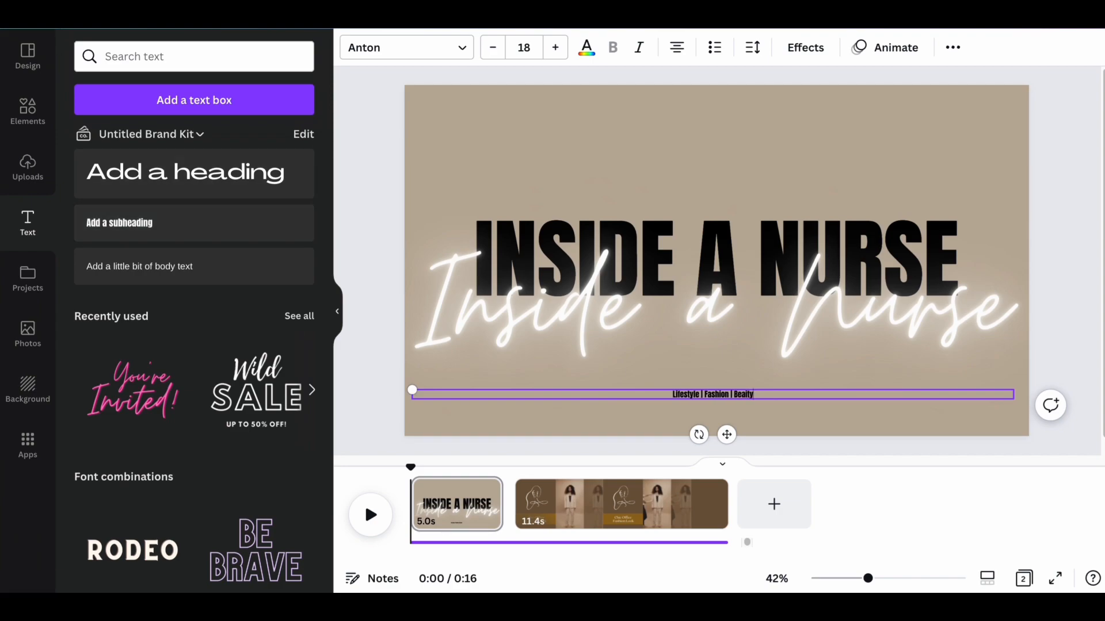
Set the tagline's font size to 75 and correct its last word to "Beauty".
left_click(525, 47)
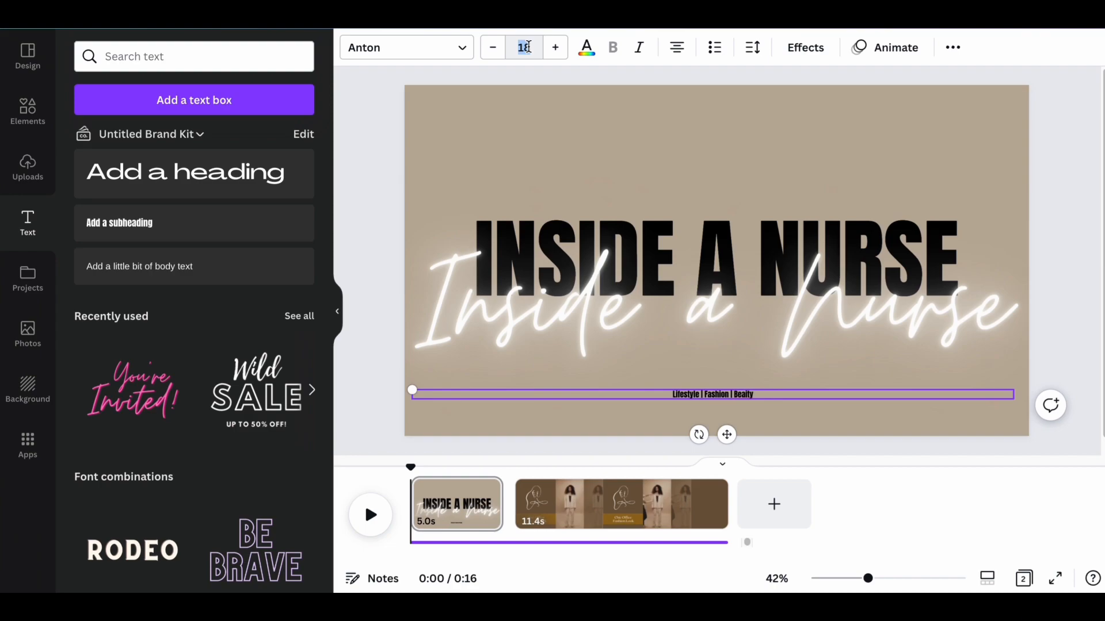
type("75")
key("Return")
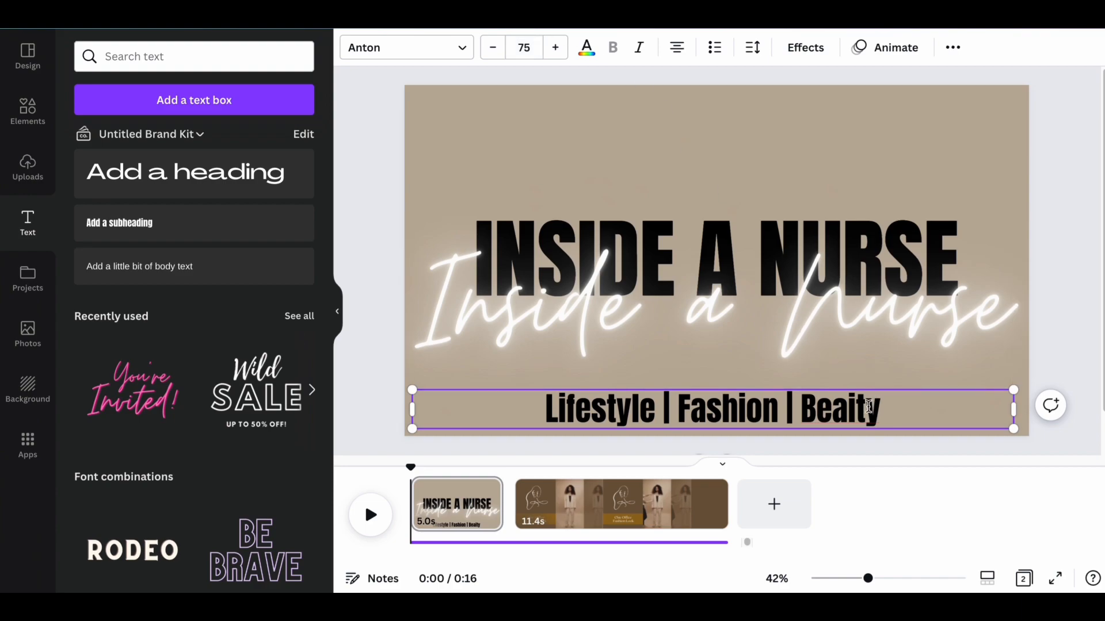
key("BackSpace")
type("u")
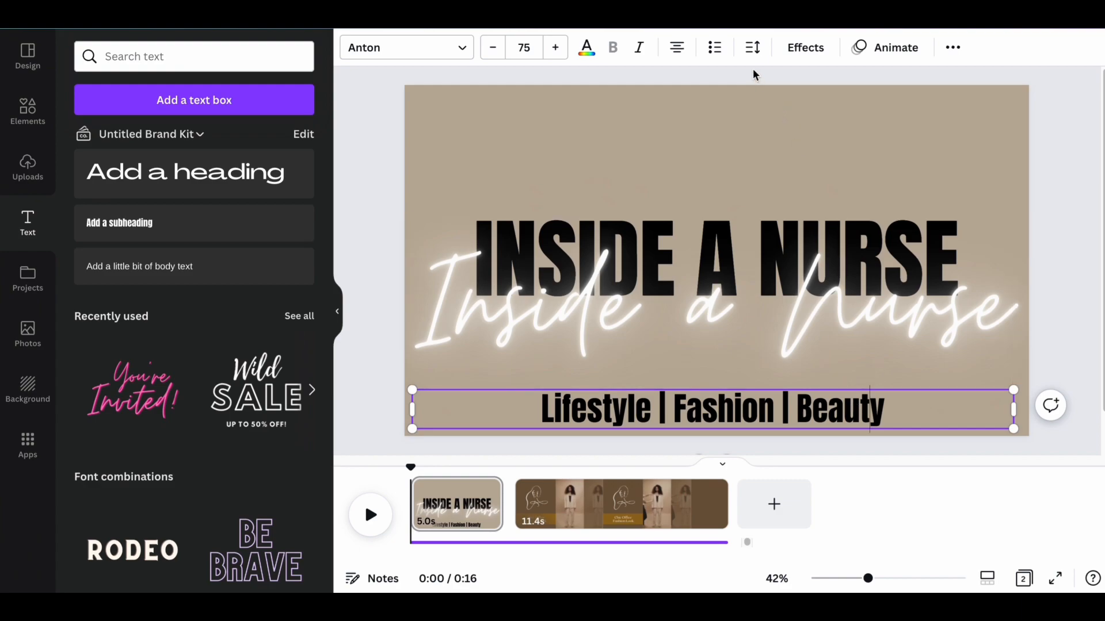
Convert the tagline to uppercase and move it up slightly, closer to the neon script.
left_click(954, 49)
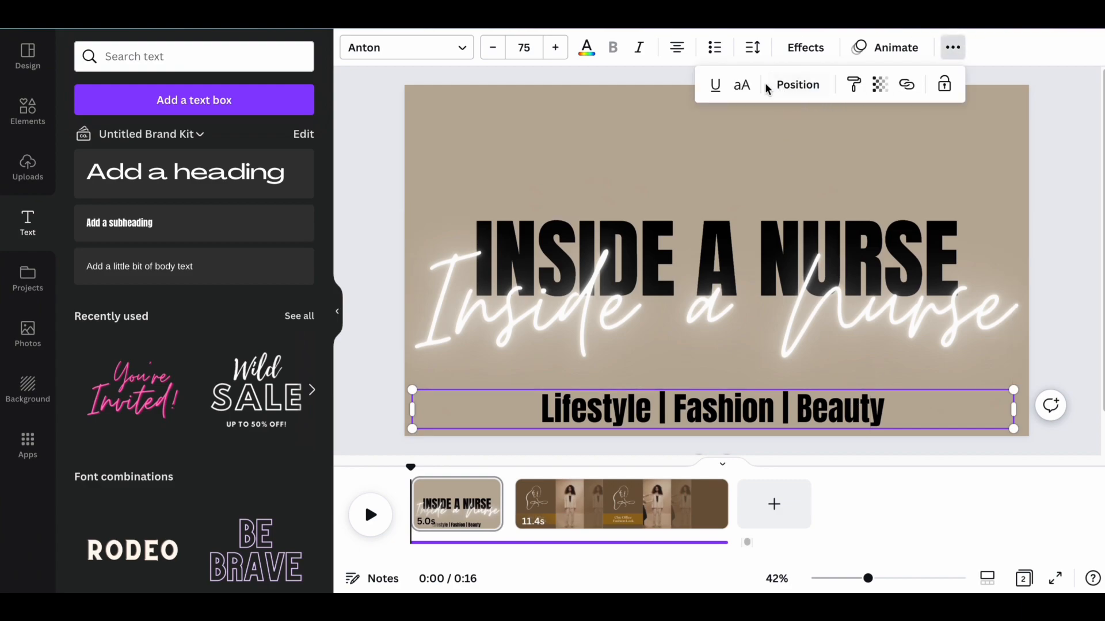
left_click(742, 87)
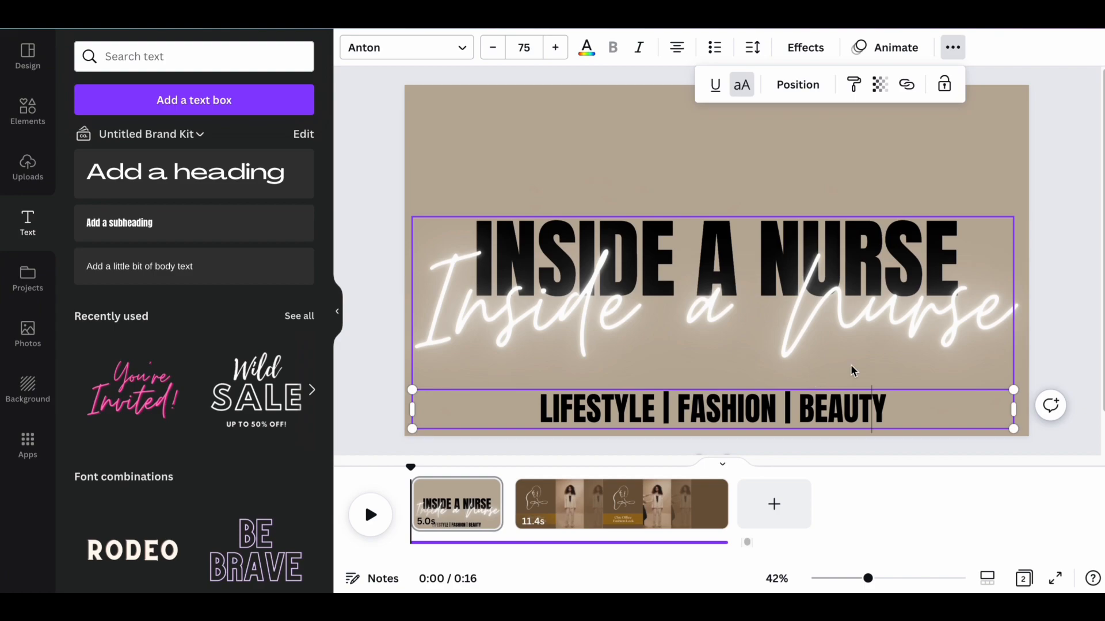
left_click(880, 380)
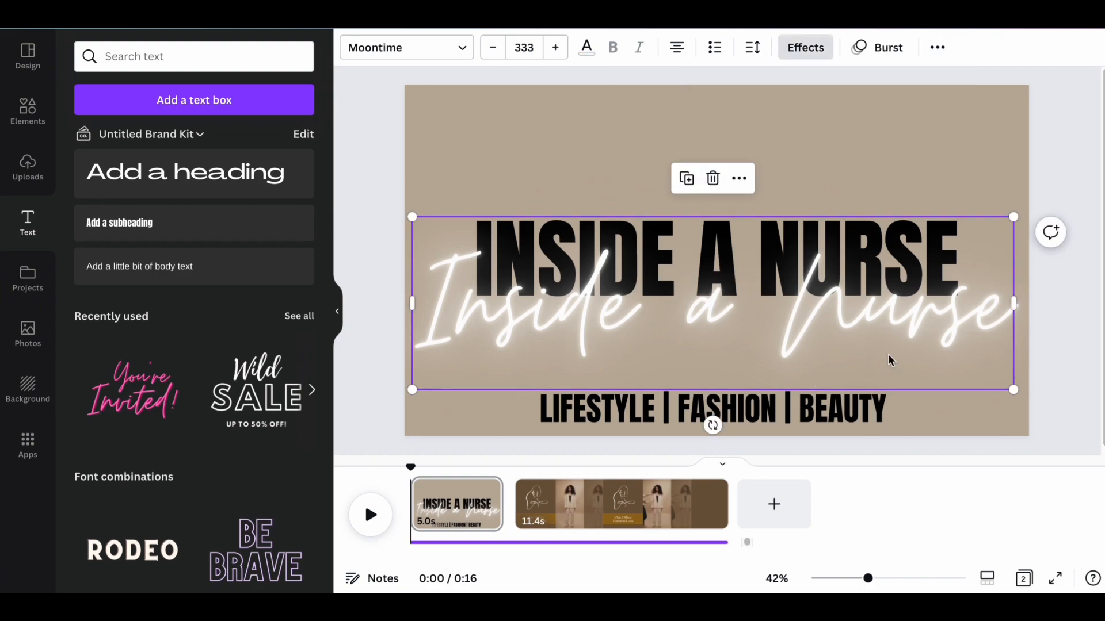
left_click_drag(879, 413, 878, 390)
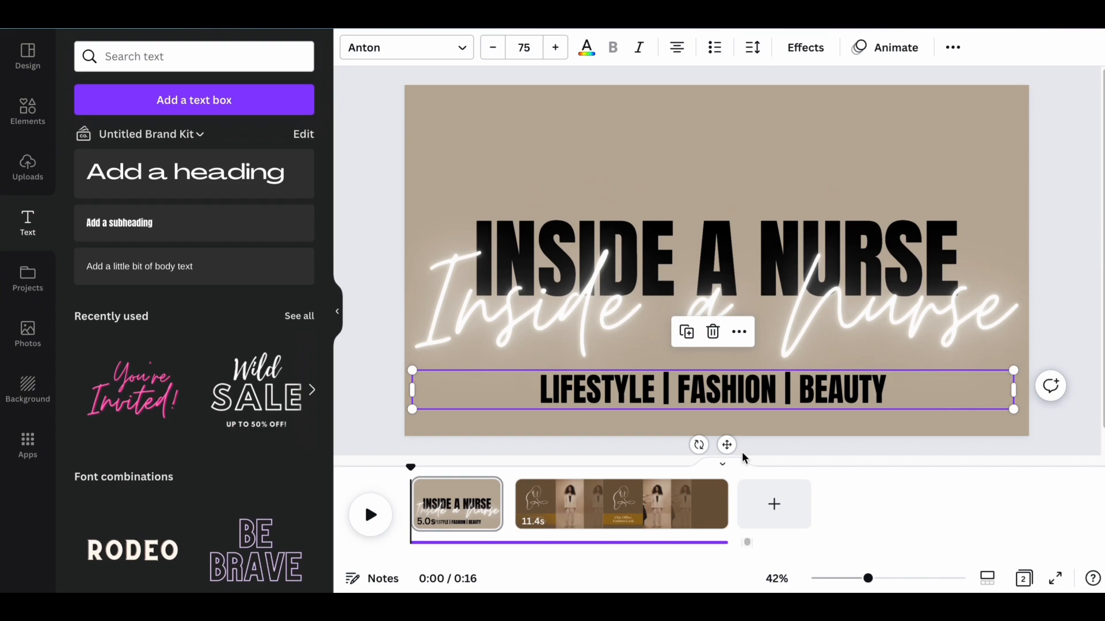
Shorten the title page's duration to 1.0 s in the timeline.
left_click(464, 506)
left_click_drag(501, 504, 421, 502)
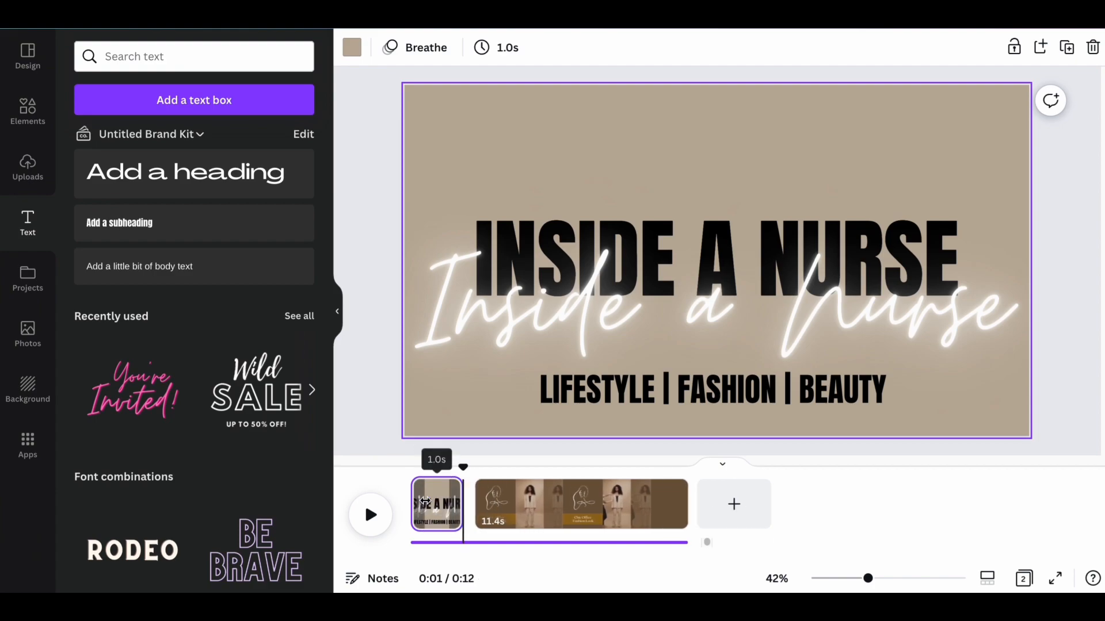
Delete the line-art face, the gold band and the "Chic Office Fashion Look" text from the second page.
left_click(556, 502)
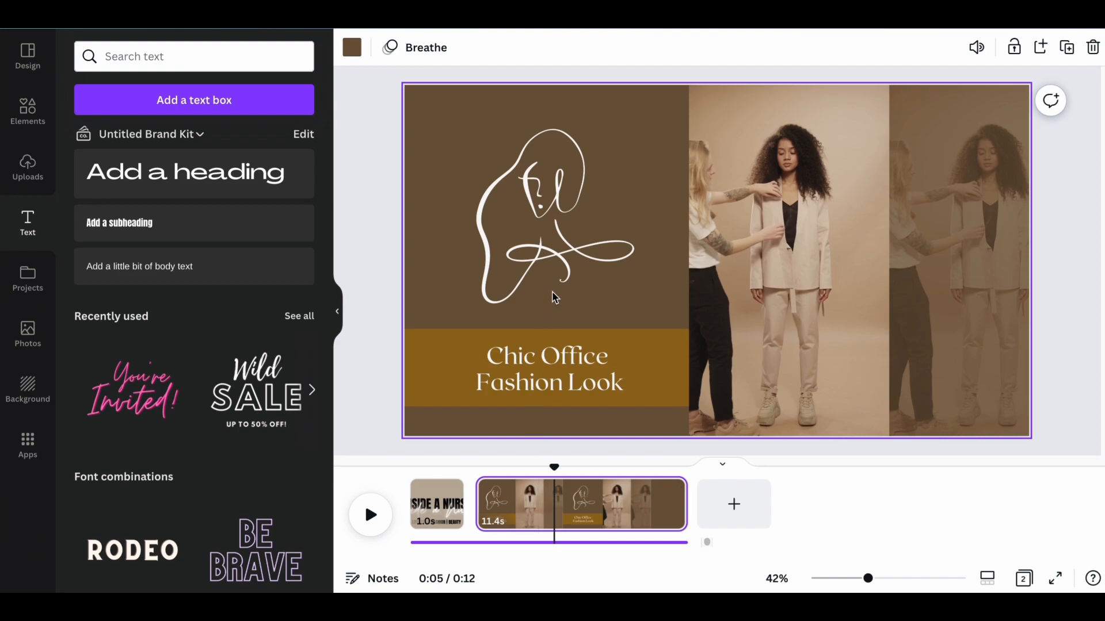
left_click(546, 251)
key("Delete")
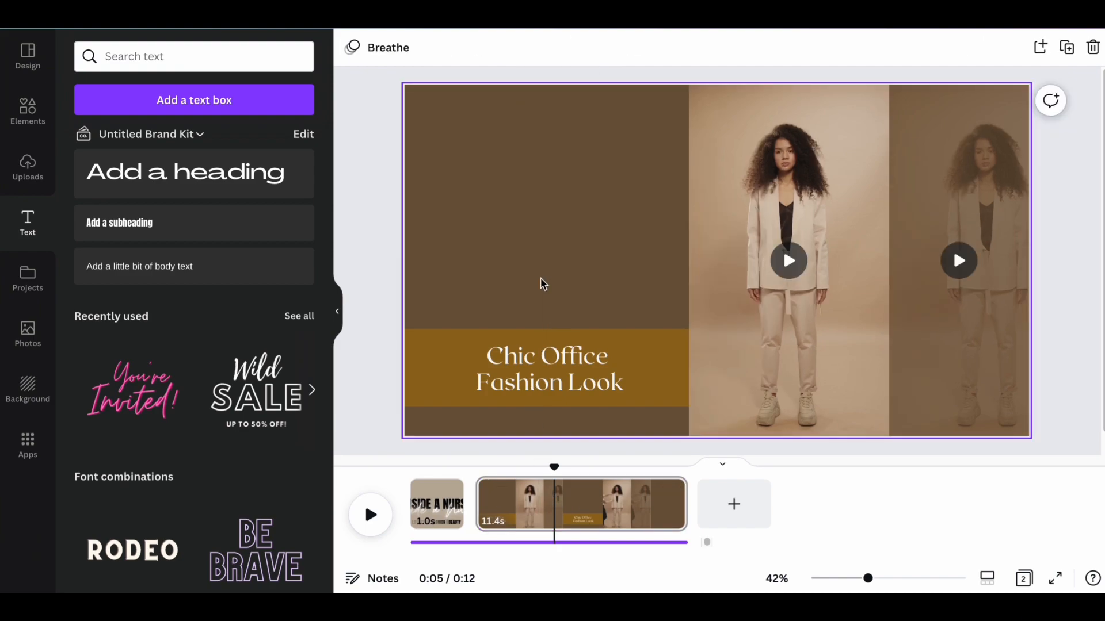
left_click(541, 335)
key("Delete")
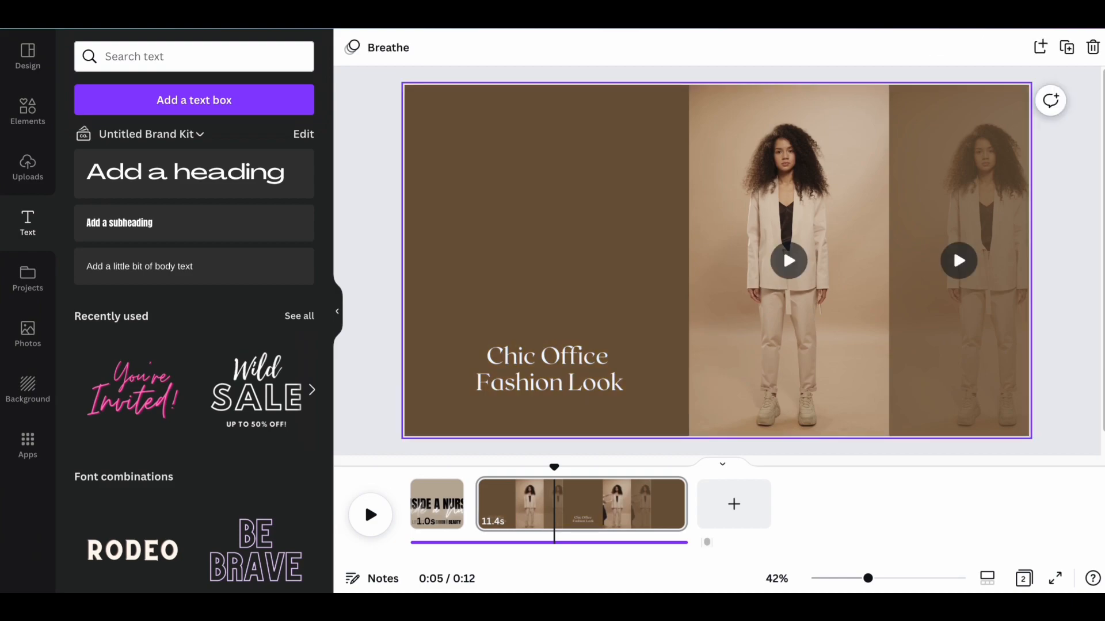
left_click(540, 370)
key("Delete")
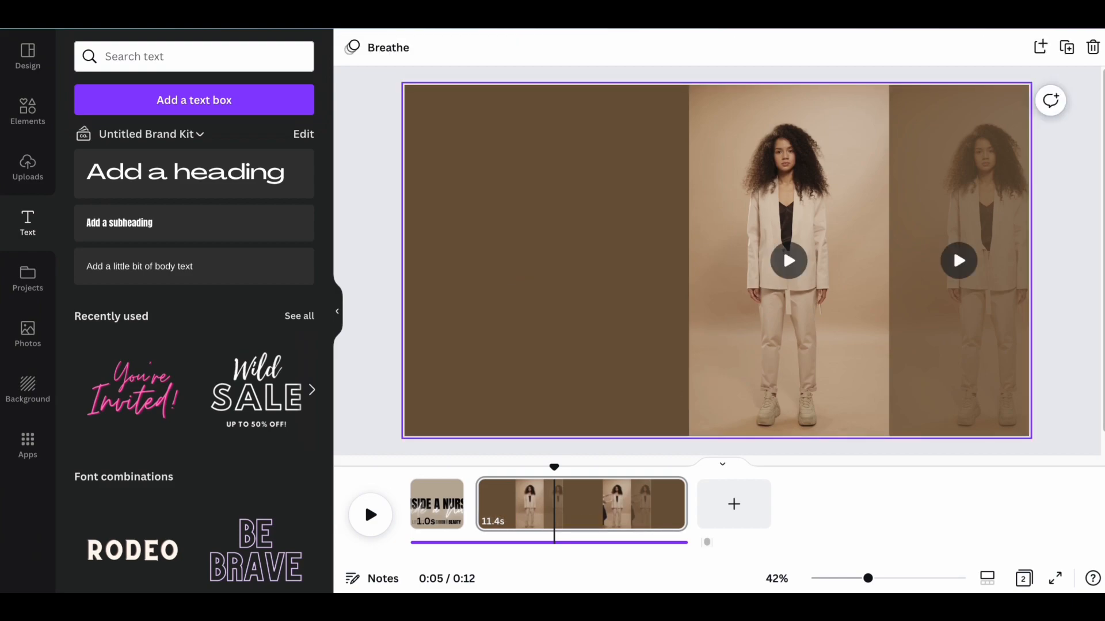
Change the second page's background color to the beige document color.
left_click(543, 247)
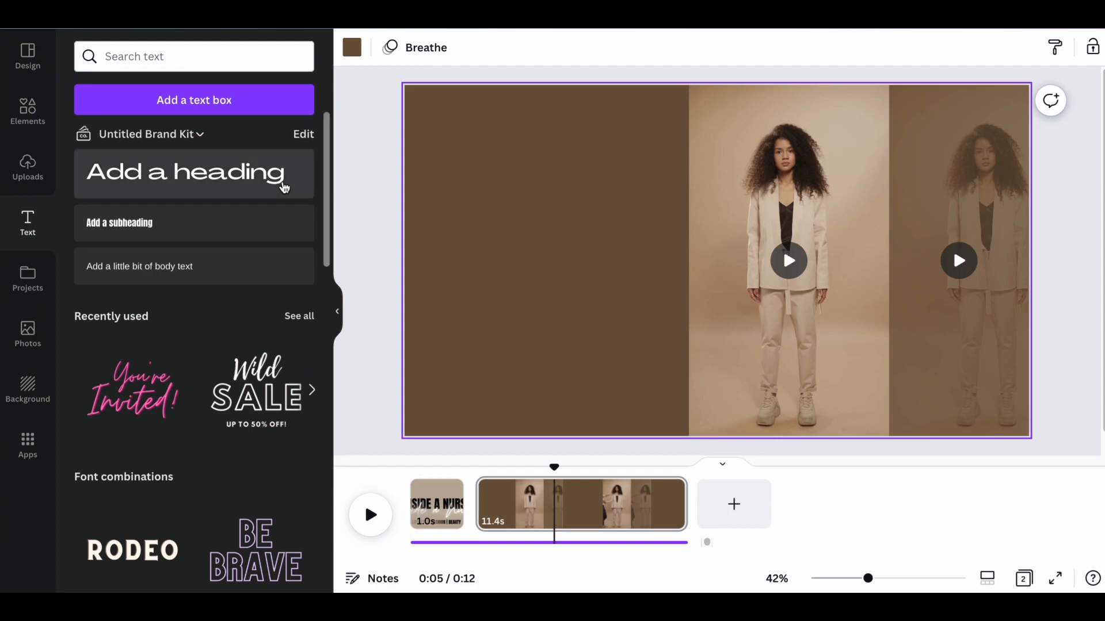
left_click(352, 52)
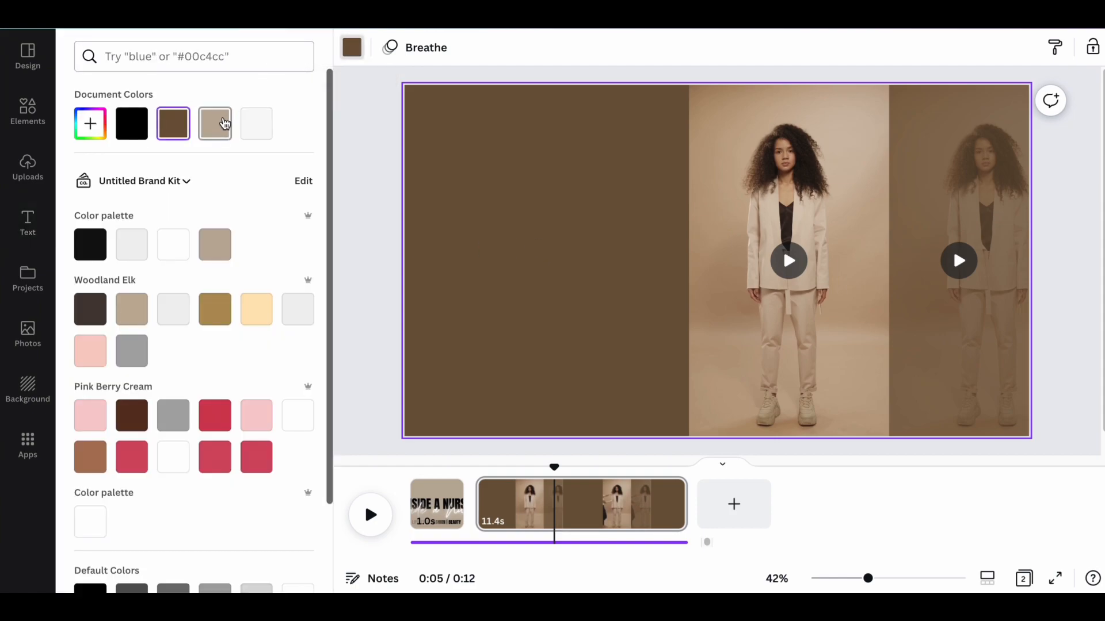
left_click(224, 123)
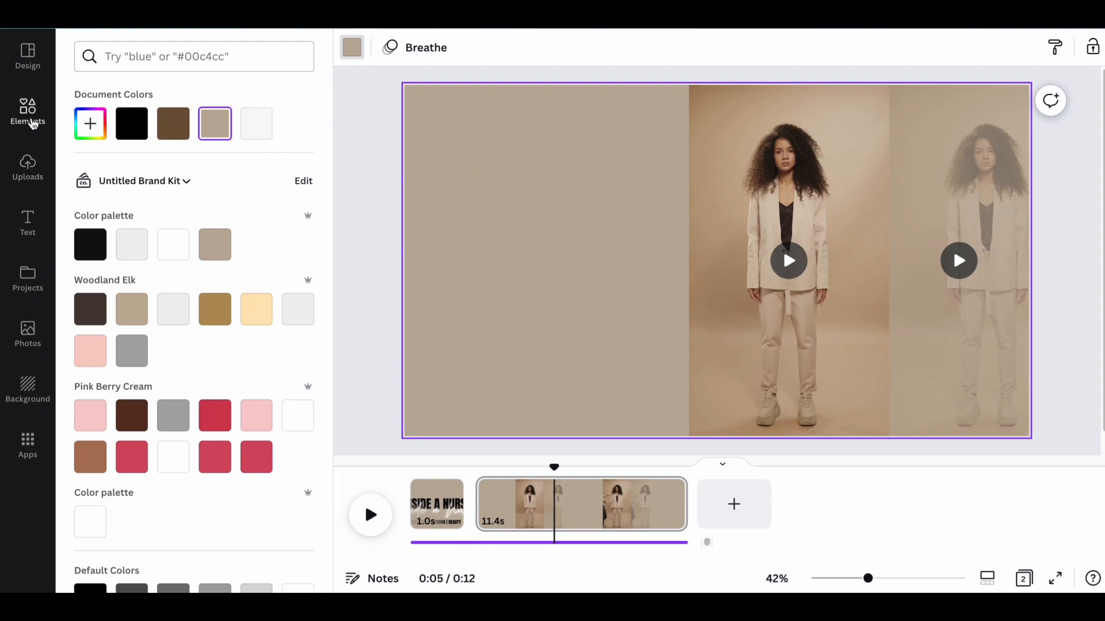
Search the elements for "phone frame" and add the black notched phone frame to the second page.
left_click(32, 124)
left_click(153, 55)
type("phone")
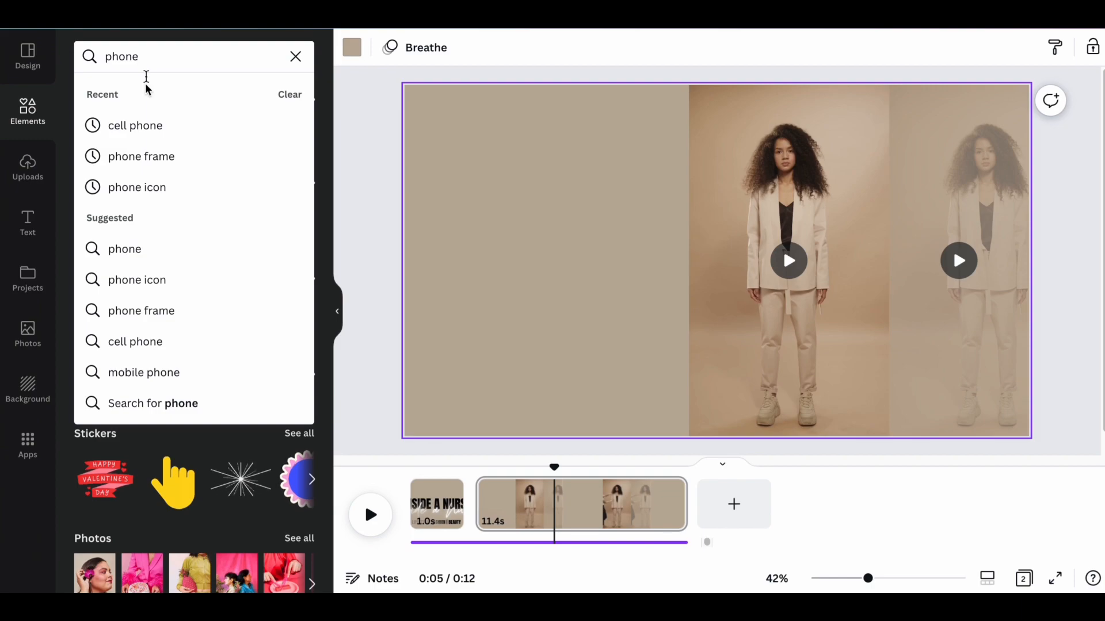
left_click(141, 156)
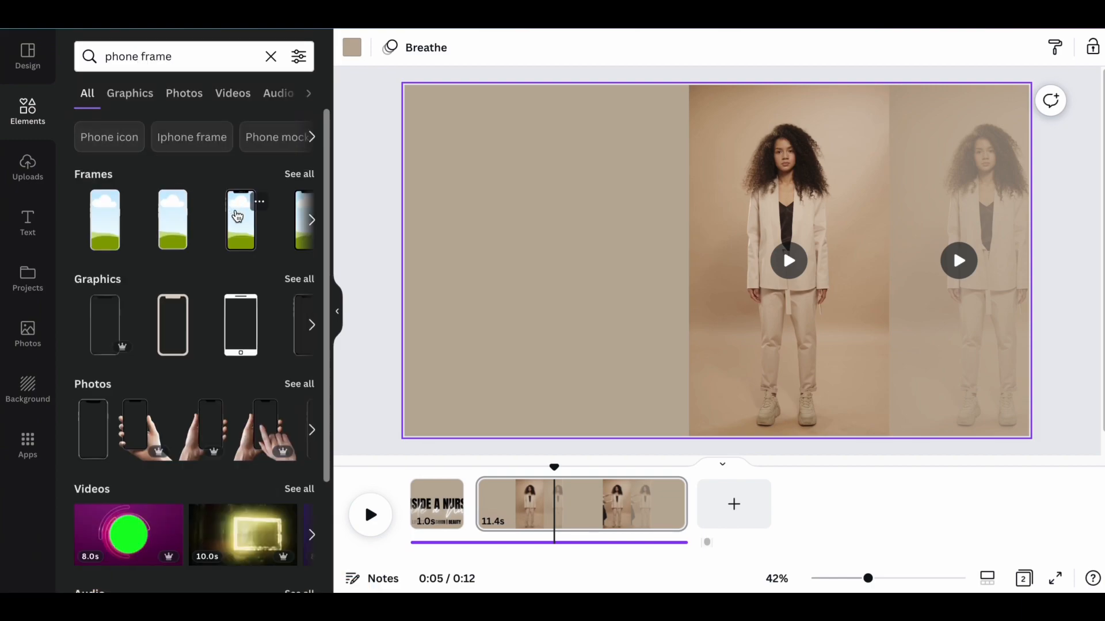
left_click(237, 216)
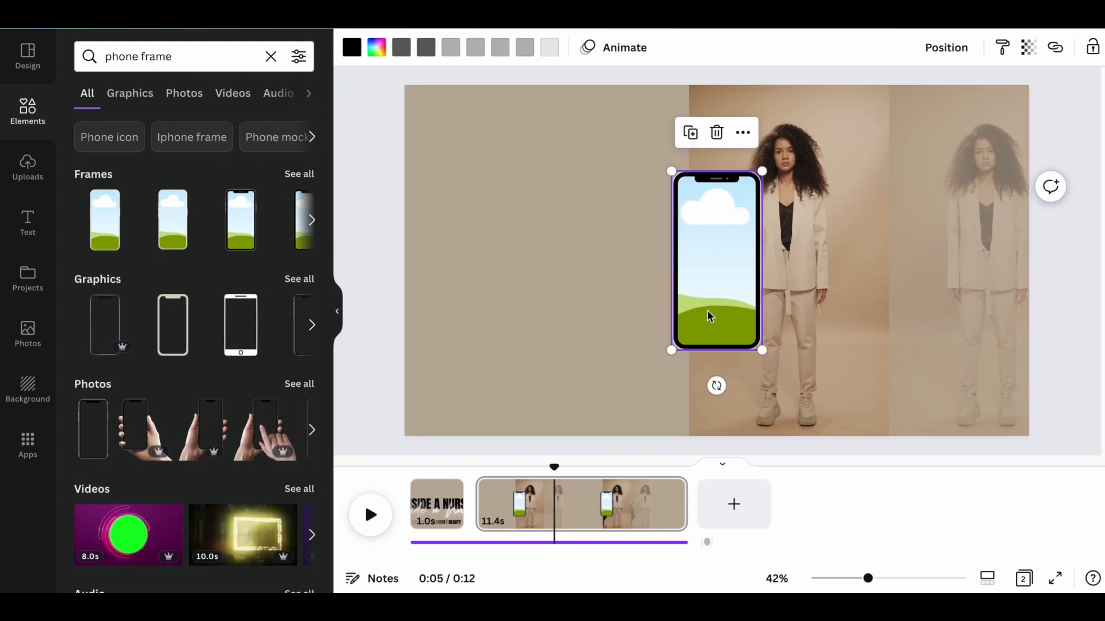
Tilt the phone frame counterclockwise, enlarge it and place it over the page's upper-left corner, partly beyond the edges.
left_click_drag(710, 316, 485, 300)
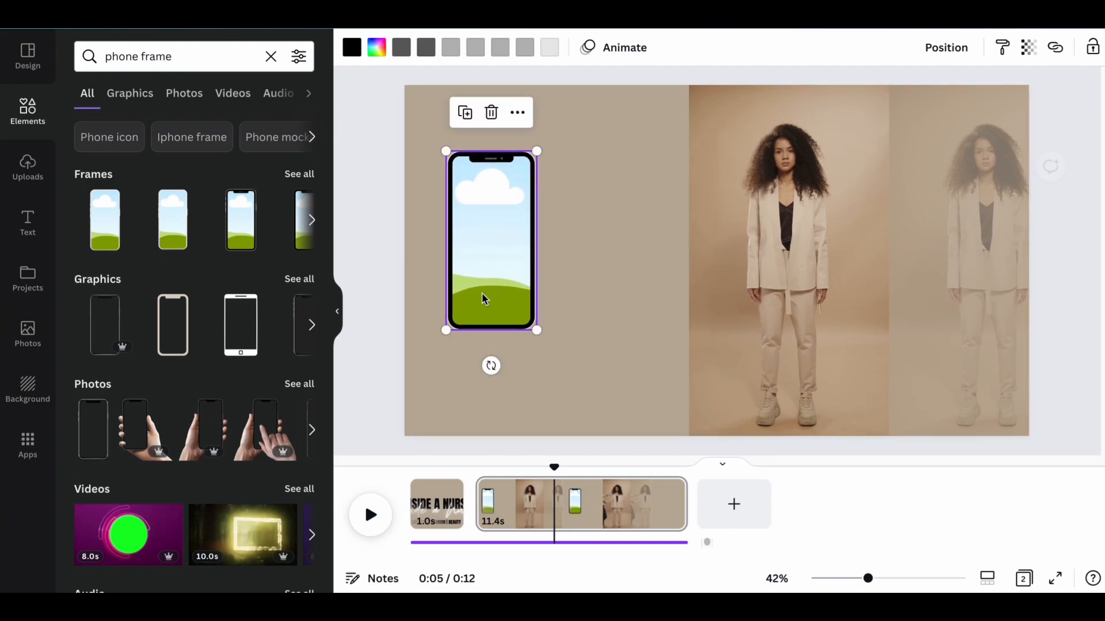
left_click_drag(490, 366, 541, 354)
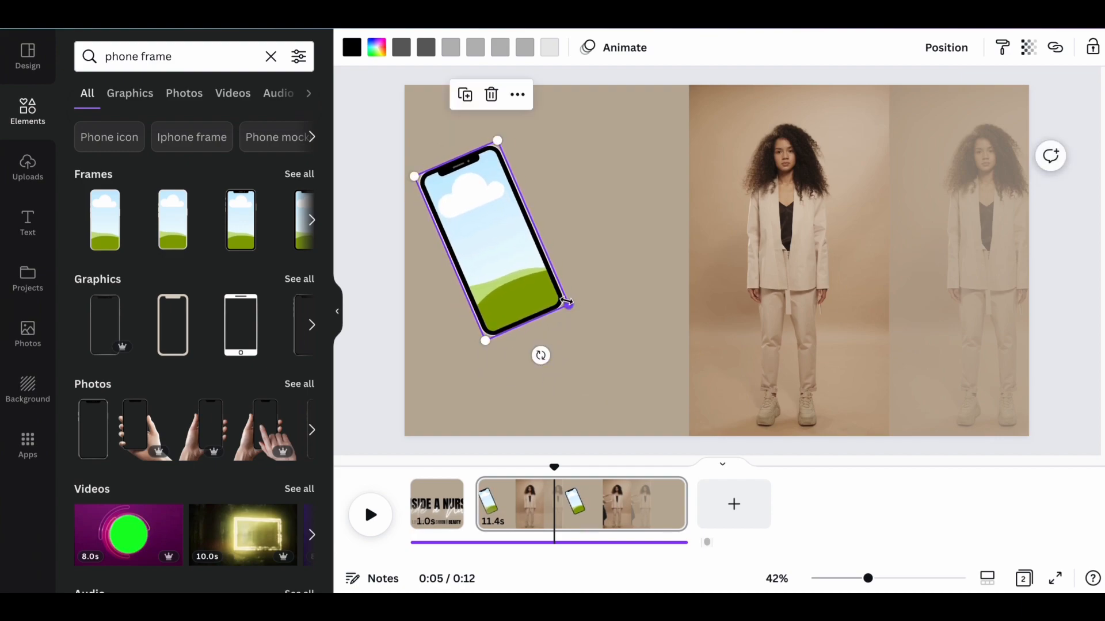
left_click_drag(567, 302, 718, 347)
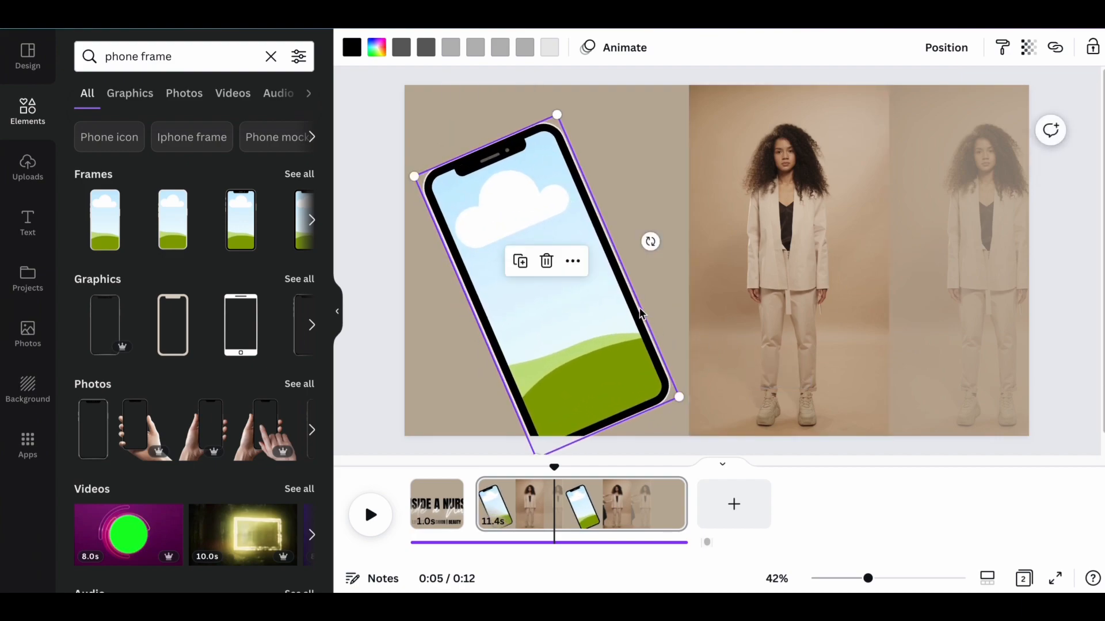
left_click_drag(639, 306, 603, 245)
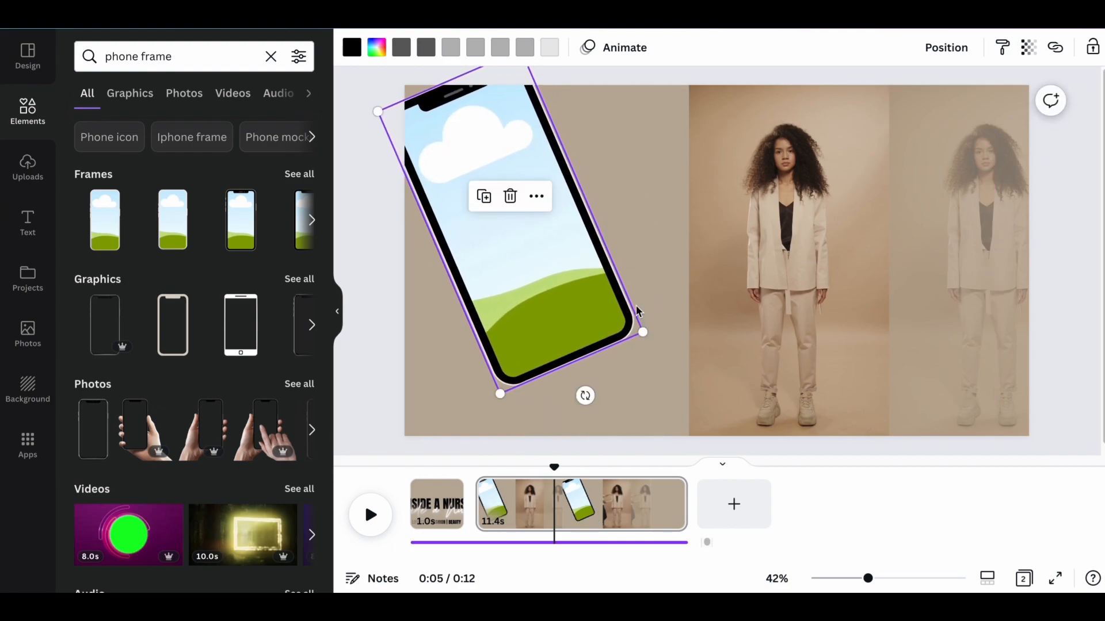
left_click_drag(561, 304, 510, 299)
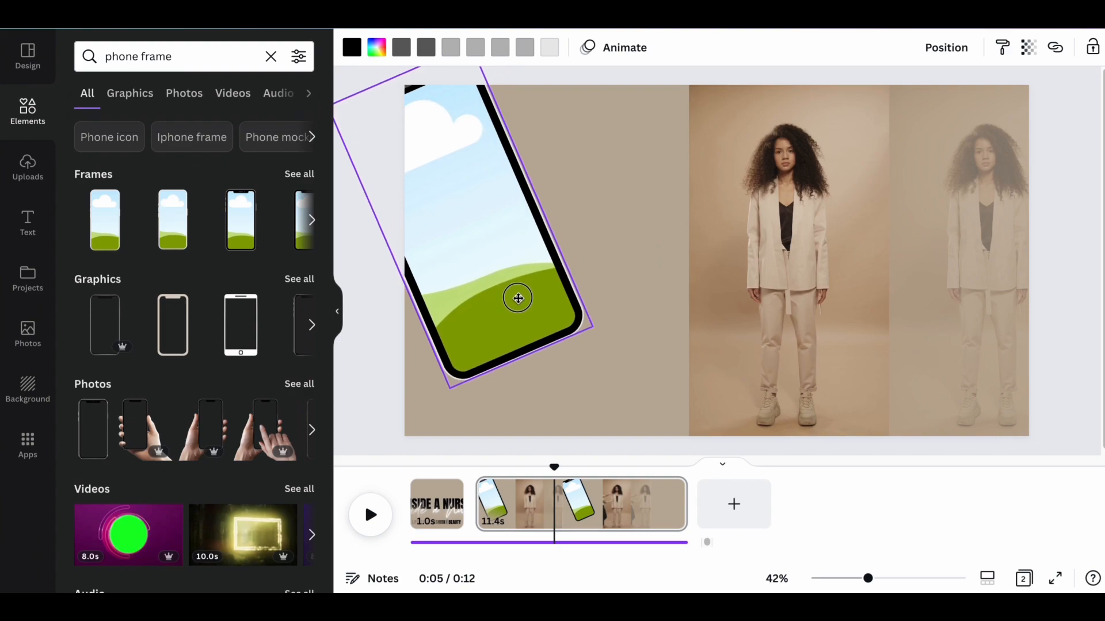
Enlarge the tilted phone frame, shift it toward the page's center, and fill it with the uploaded 7.0 s profile-scrolling video.
left_click_drag(613, 327, 679, 360)
left_click_drag(570, 280, 664, 274)
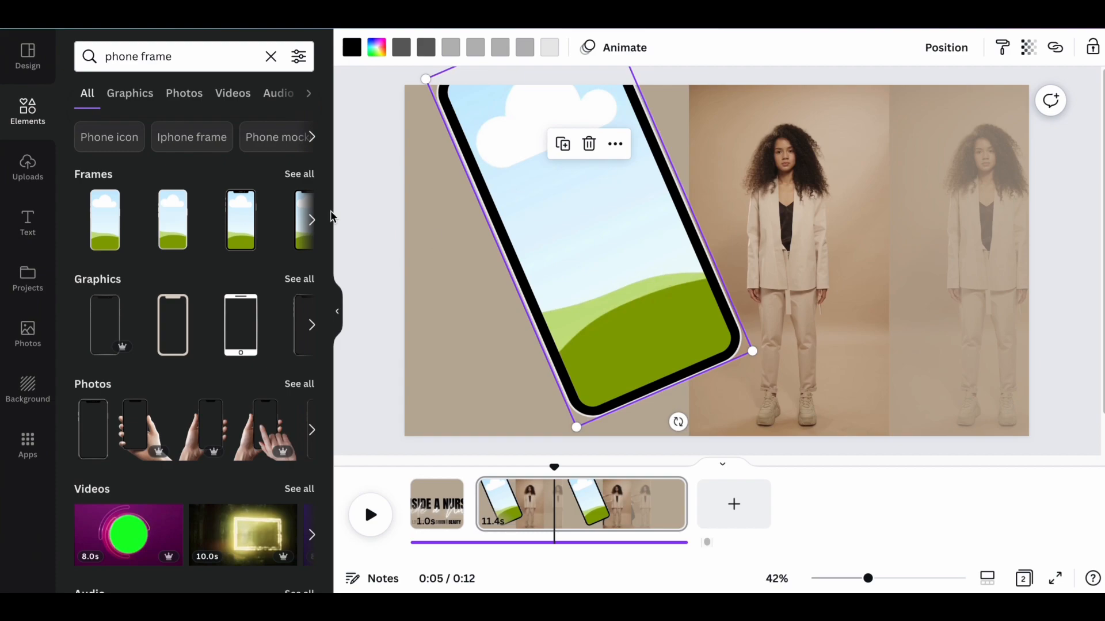
left_click(27, 167)
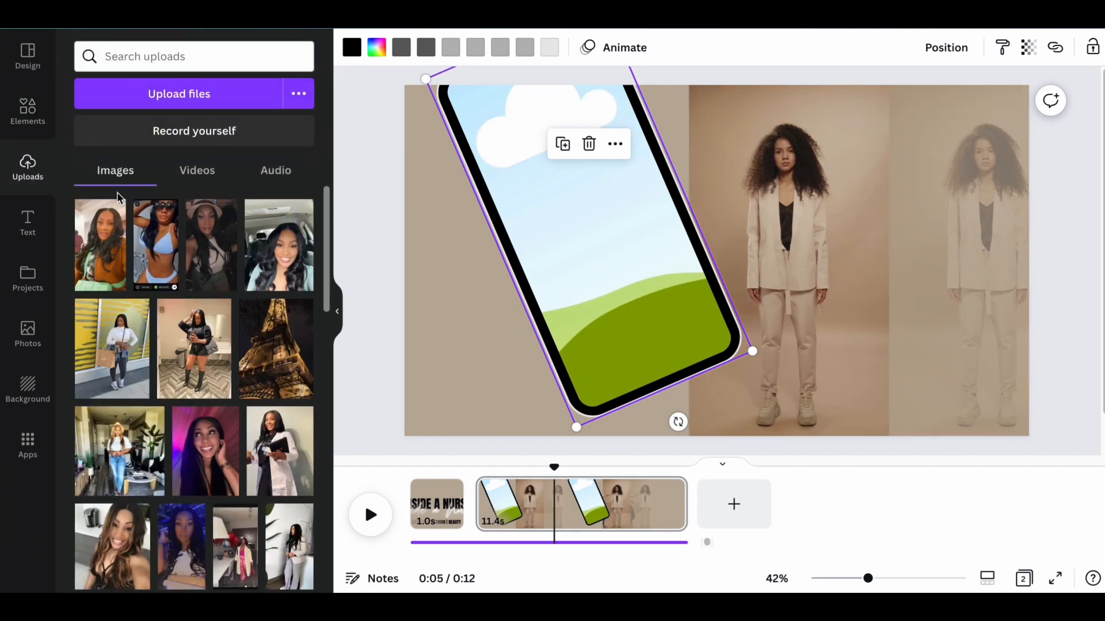
left_click(198, 171)
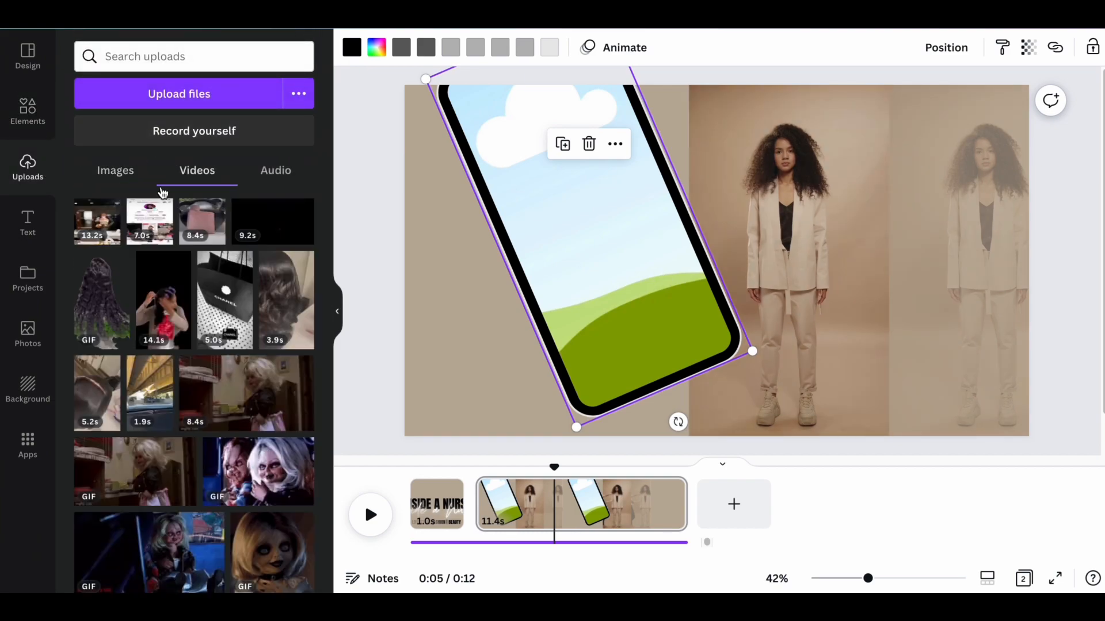
left_click(141, 214)
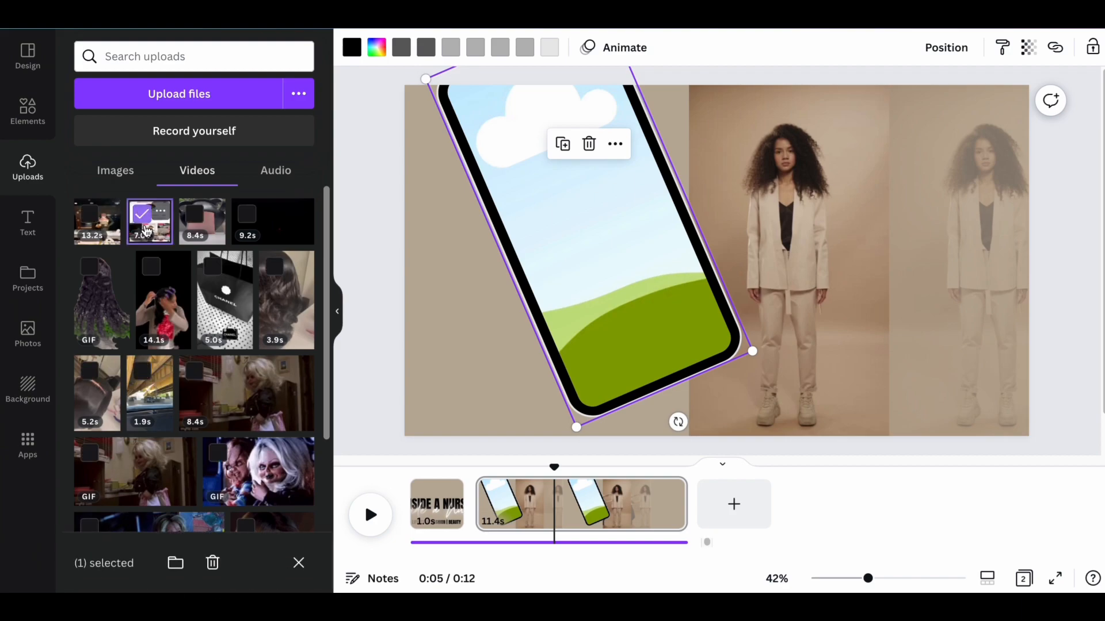
left_click_drag(148, 231, 560, 229)
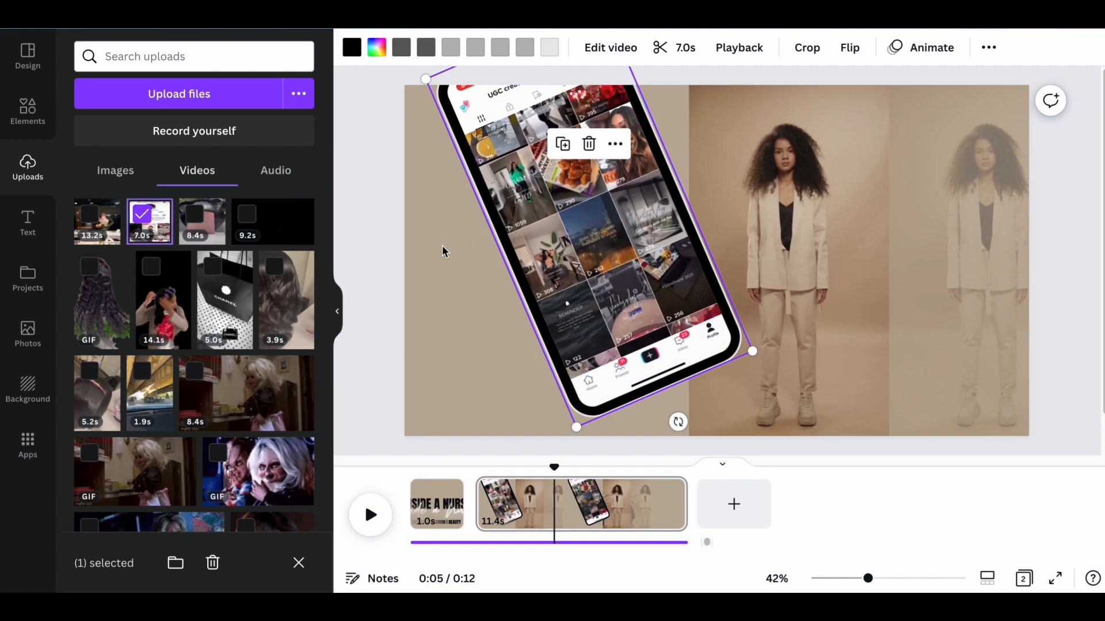
left_click(712, 183)
left_click_drag(107, 231, 652, 166)
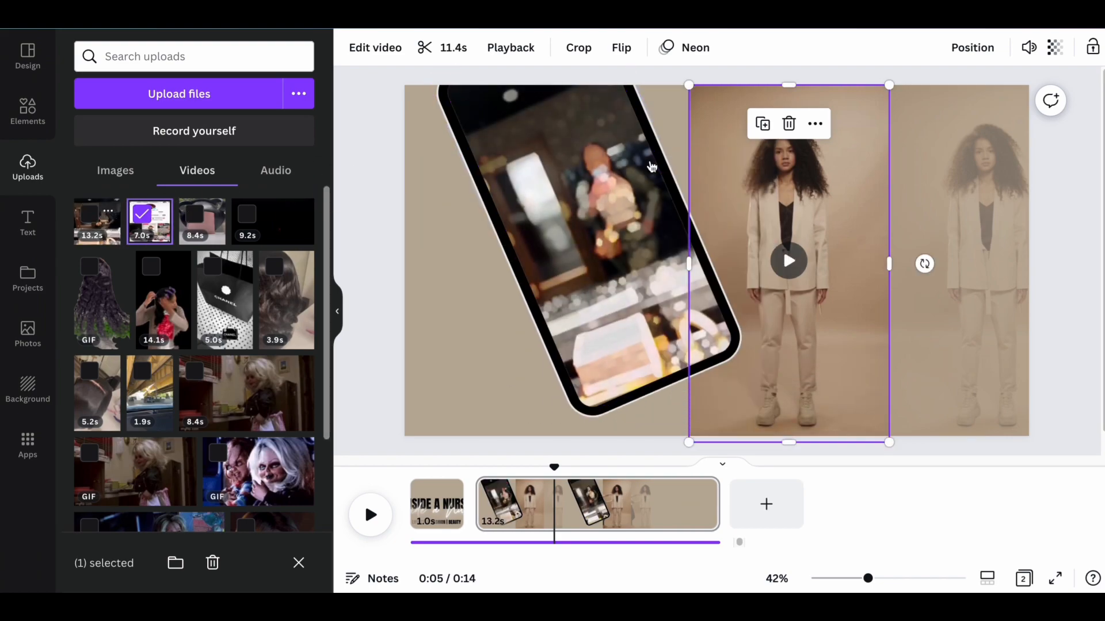
left_click(500, 151)
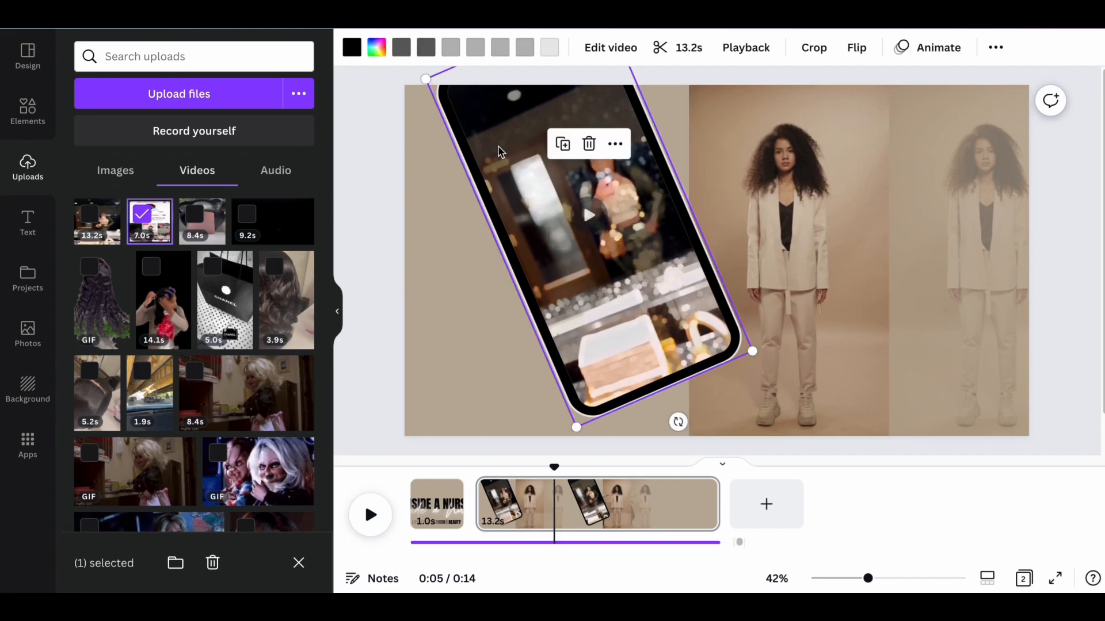
mouse_move(501, 151)
left_mouse_down()
mouse_move(623, 148)
mouse_move(467, 166)
mouse_move(501, 147)
left_mouse_up()
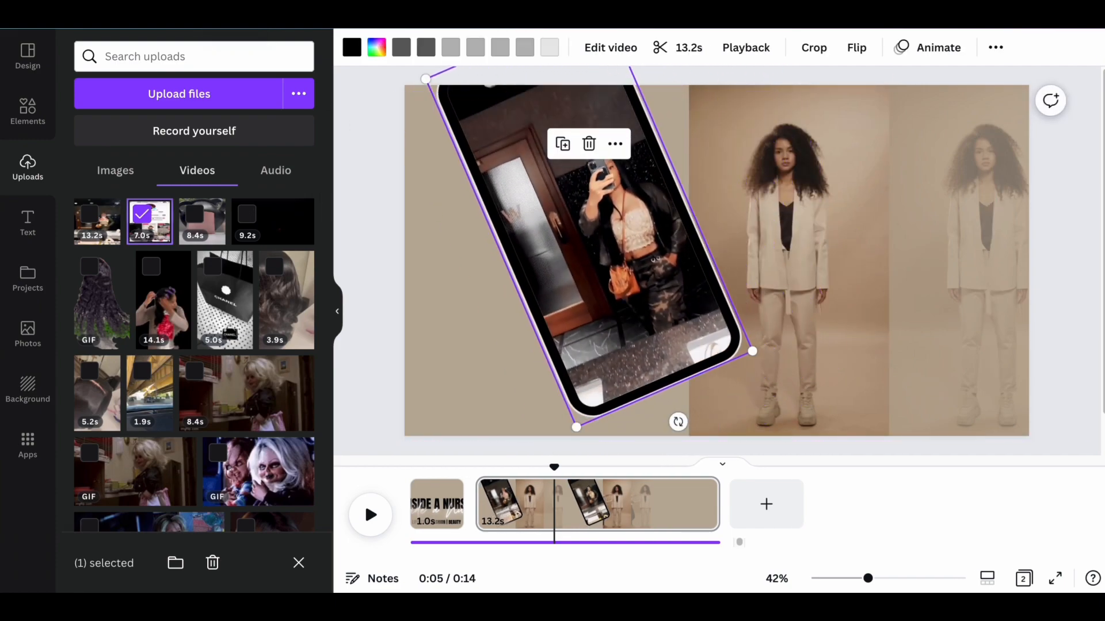
Replace the full-opacity template video of the woman beside the phone with the uploaded 13.2 s mirror video.
left_click(111, 216)
left_click(142, 215)
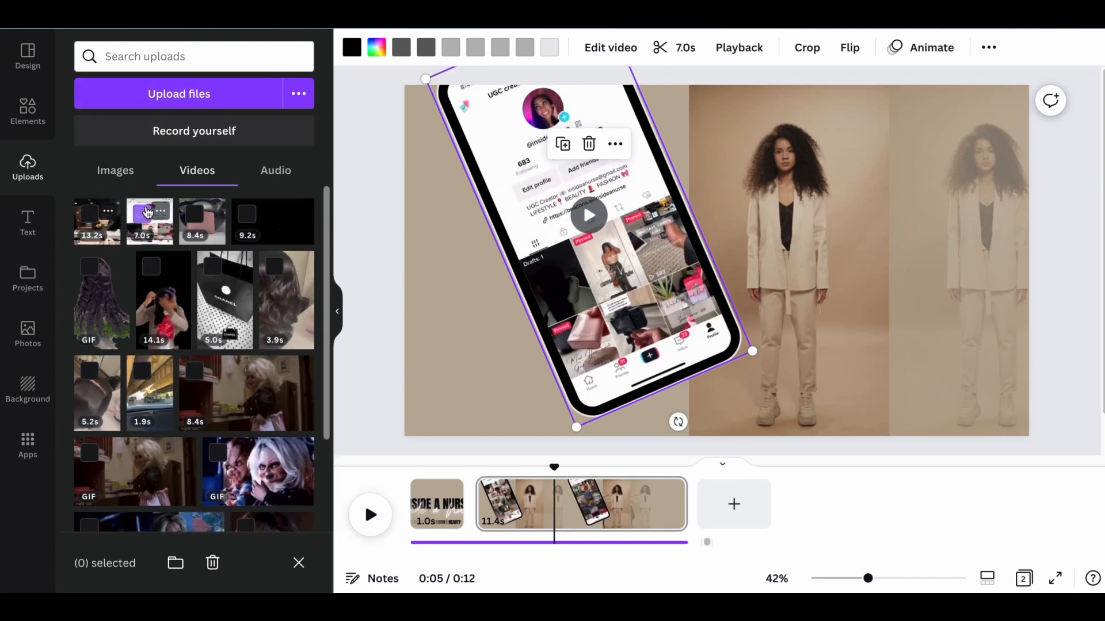
left_click(94, 220)
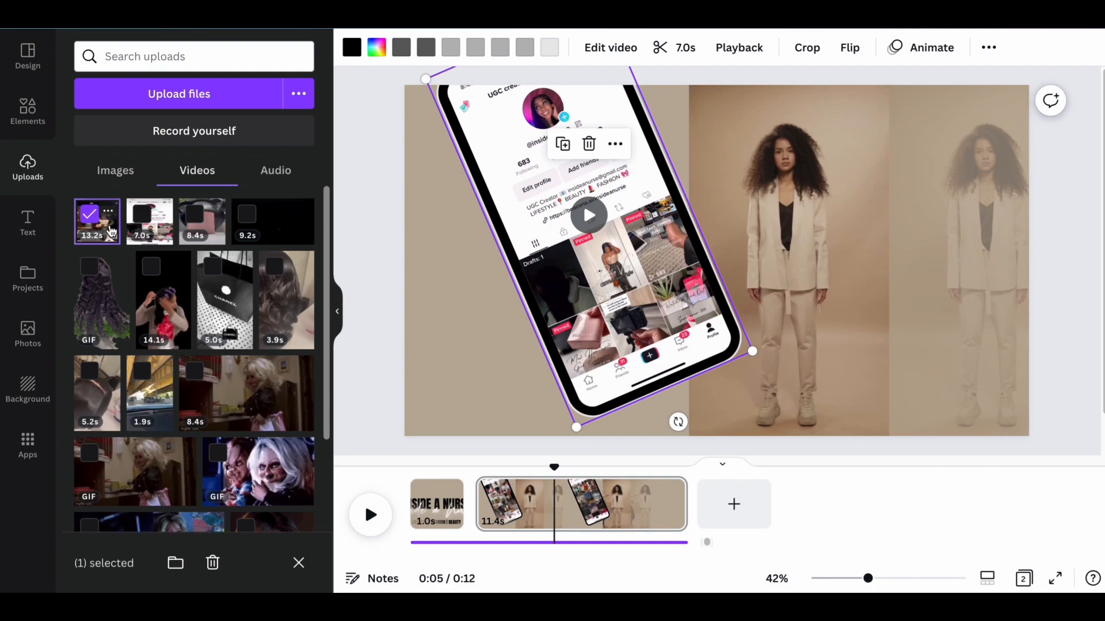
left_click_drag(111, 231, 735, 217)
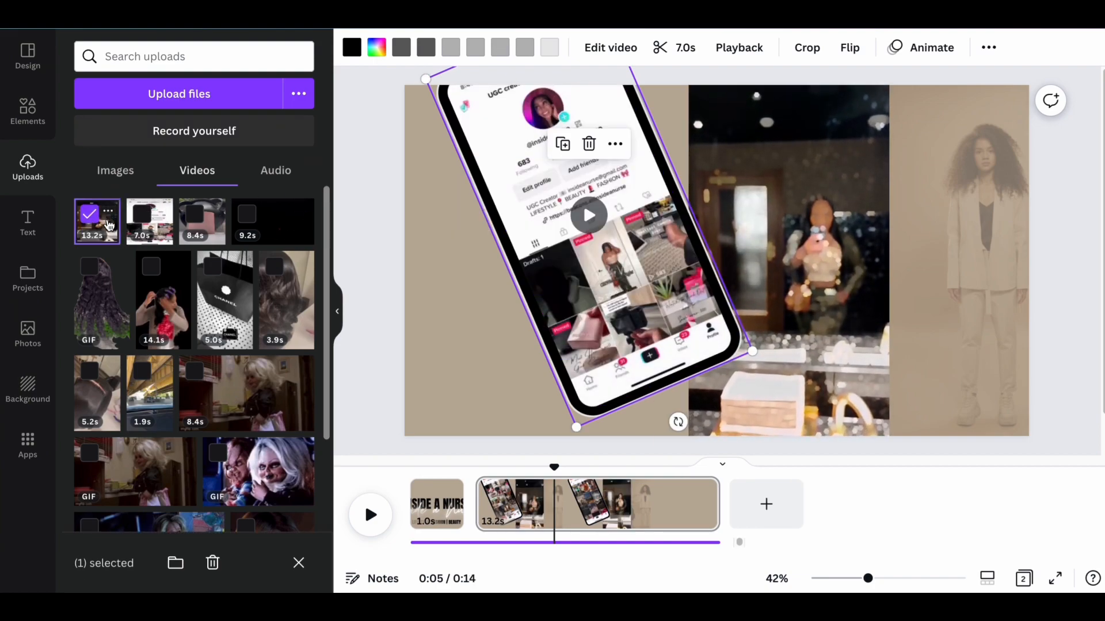
left_click(109, 217)
left_click(110, 223)
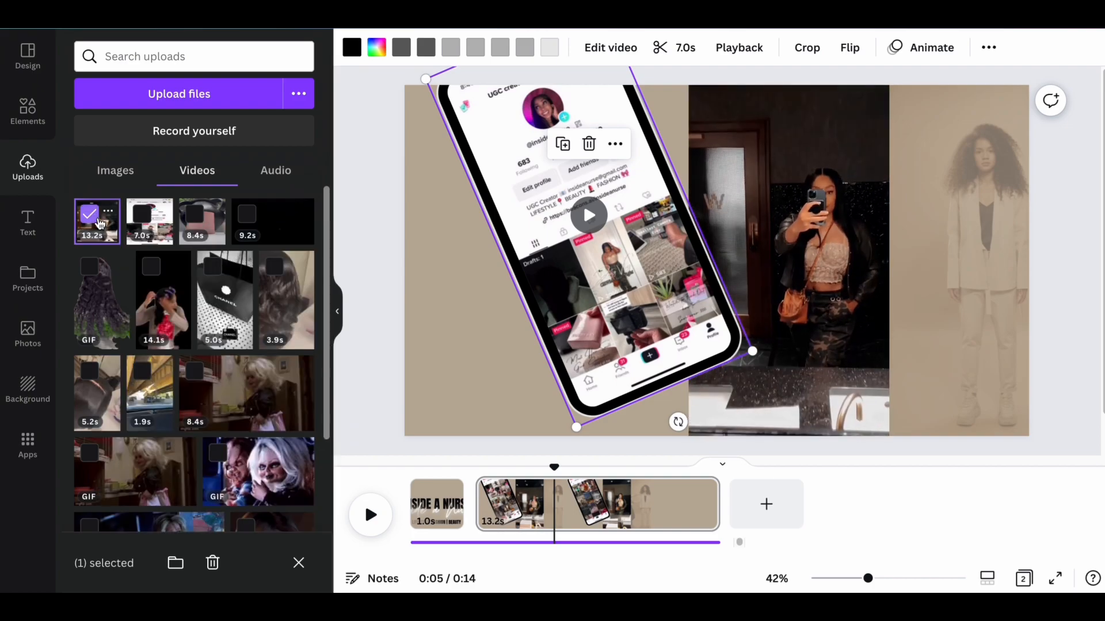
mouse_move(110, 221)
left_mouse_down()
mouse_move(798, 123)
mouse_move(888, 129)
mouse_move(115, 197)
mouse_move(108, 222)
left_mouse_up()
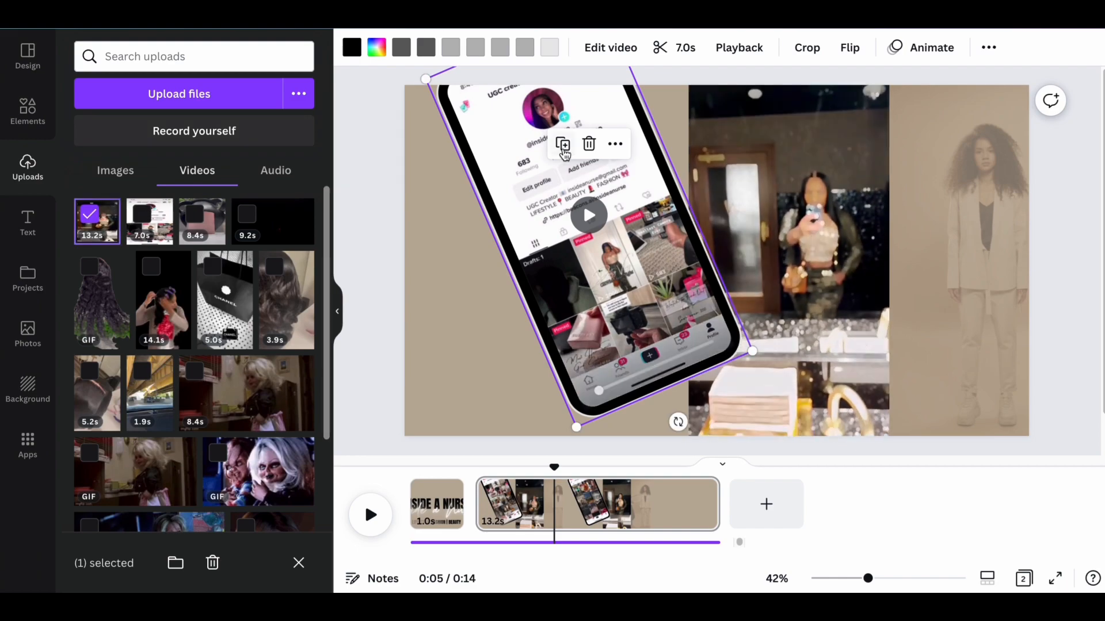
left_click(461, 242)
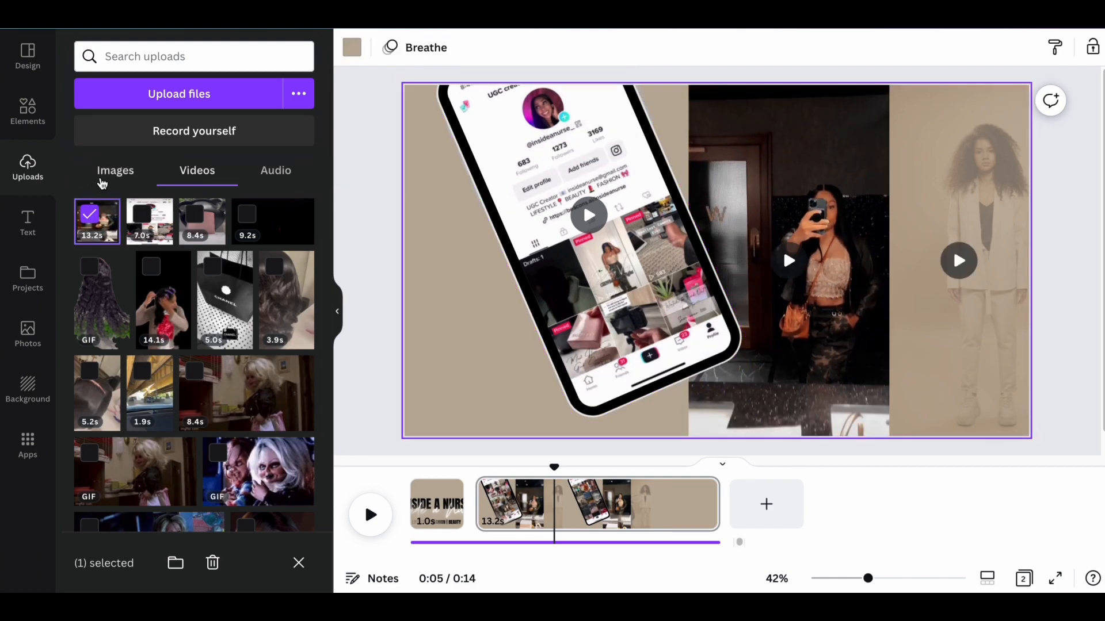
Replace the faded template video at the page's outer edge with the same uploaded 13.2 s mirror video.
left_click(27, 110)
left_click(28, 161)
left_click(981, 175)
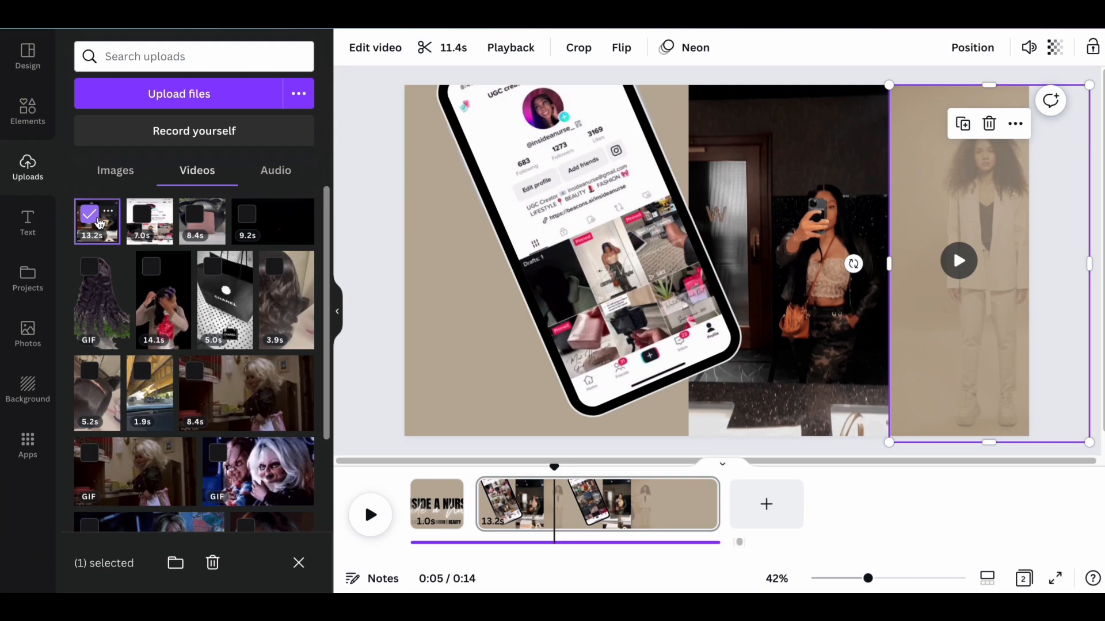
left_click_drag(97, 224, 1003, 220)
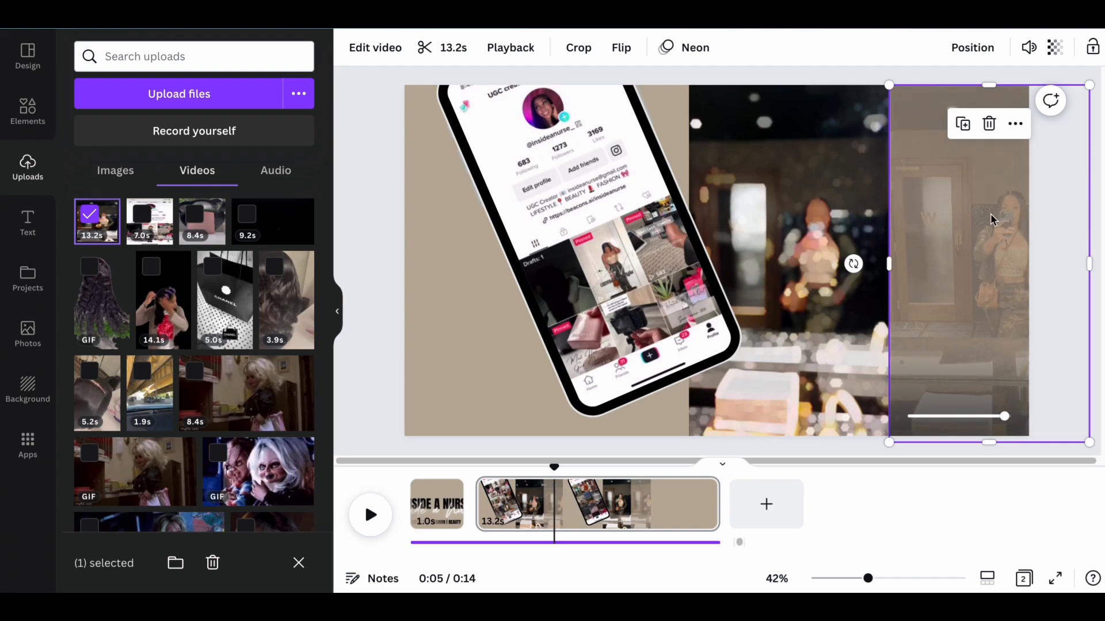
Trim the beginning of the full-opacity mirror video so the clip lasts 9.2 s.
left_click(799, 179)
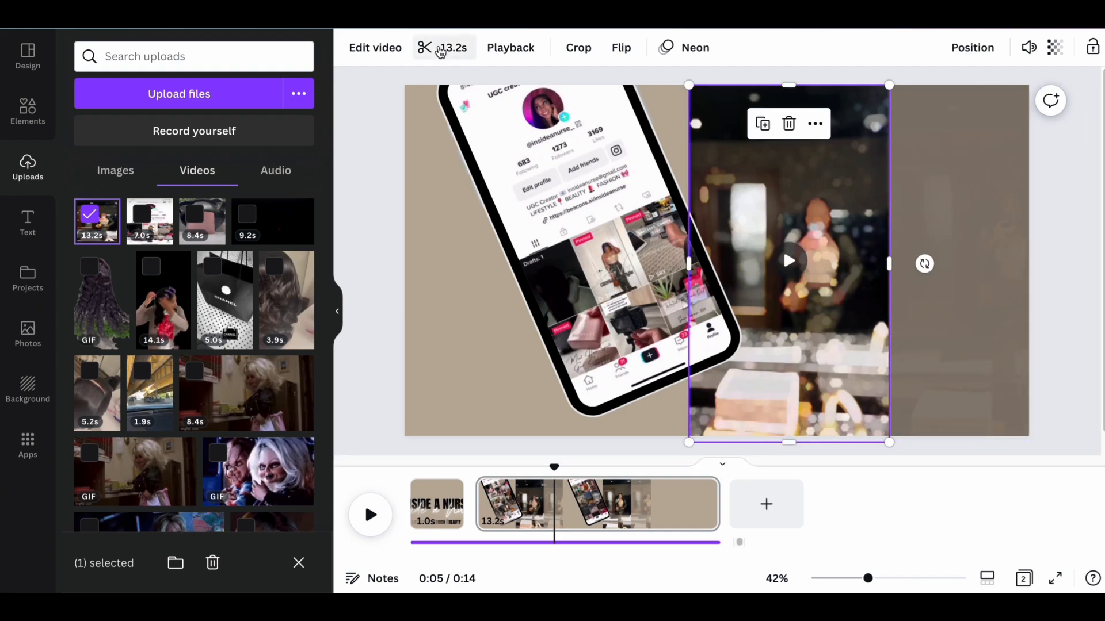
left_click(440, 48)
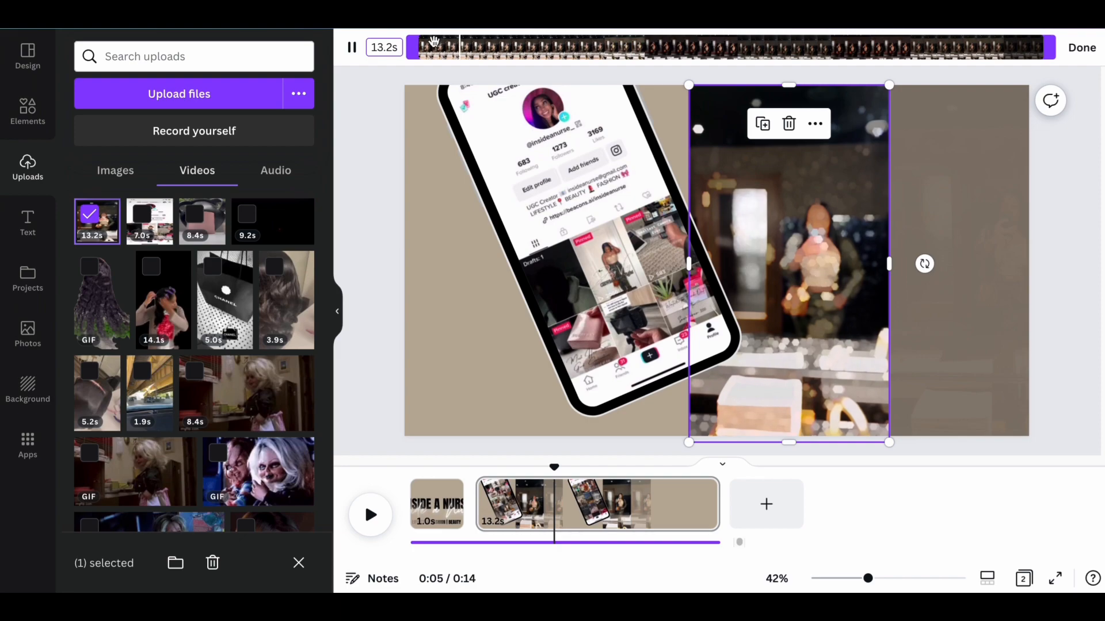
left_click_drag(413, 51, 602, 55)
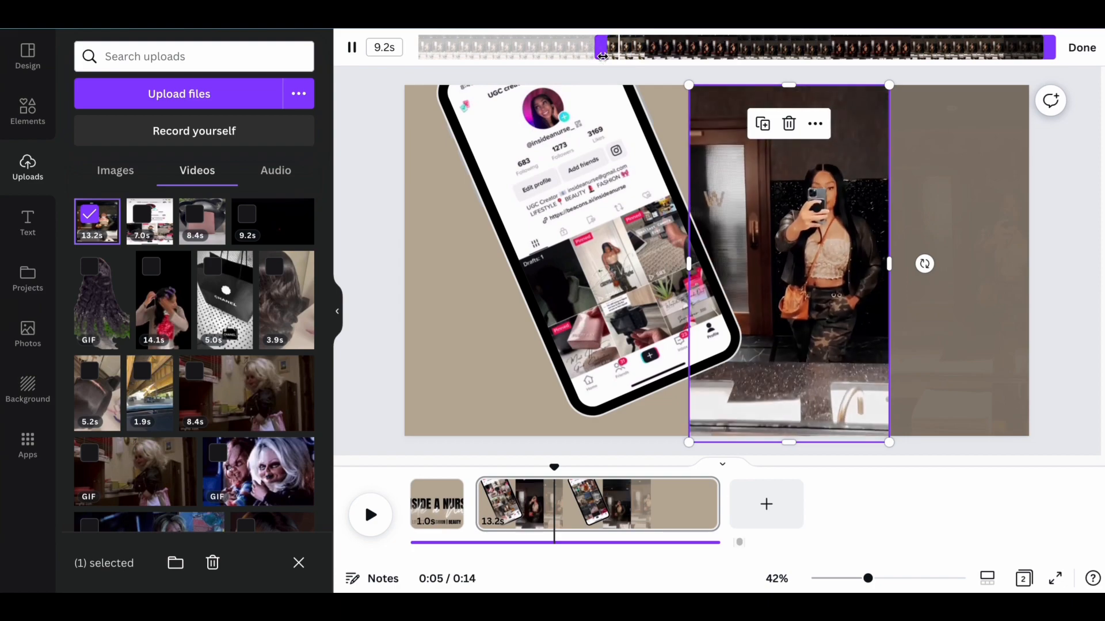
Trim the beginning of the faded mirror video at the page's outer edge.
left_click(932, 145)
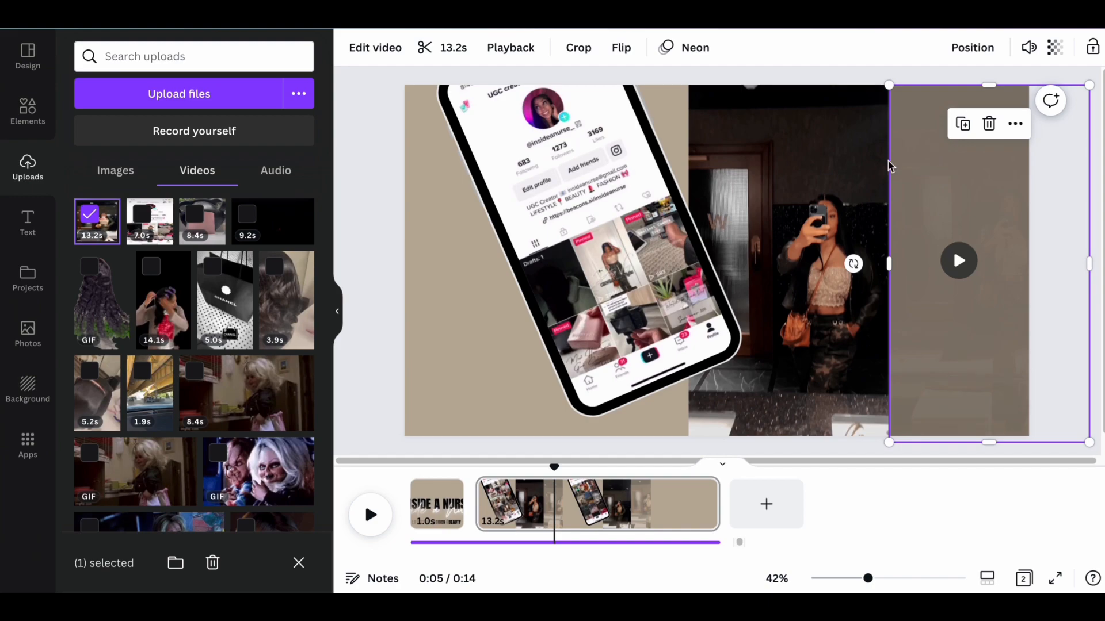
left_click(375, 48)
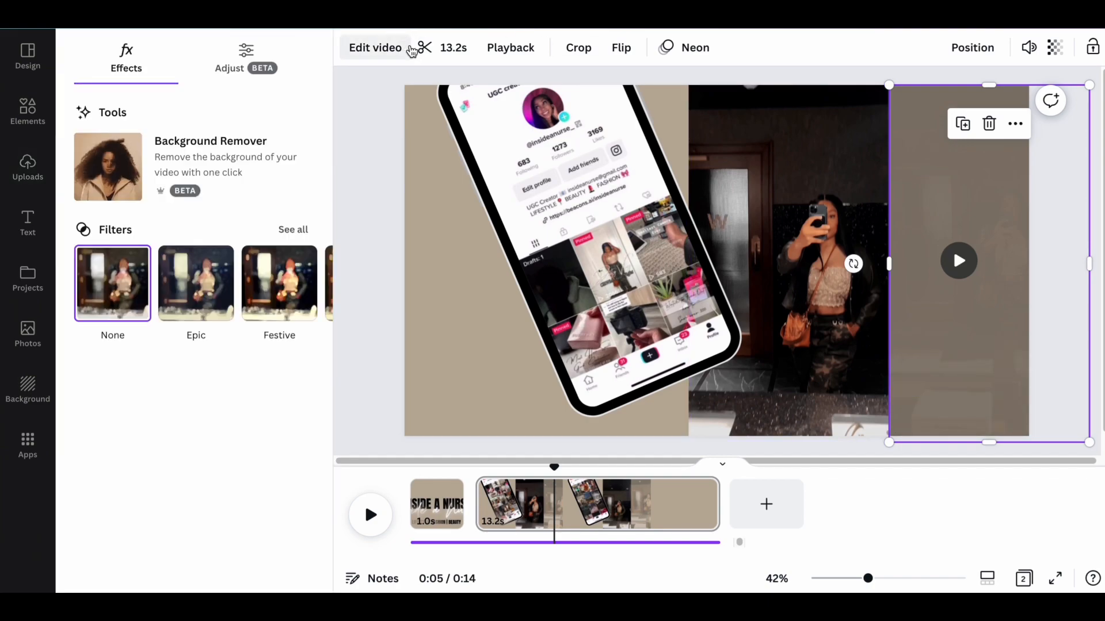
left_click(456, 47)
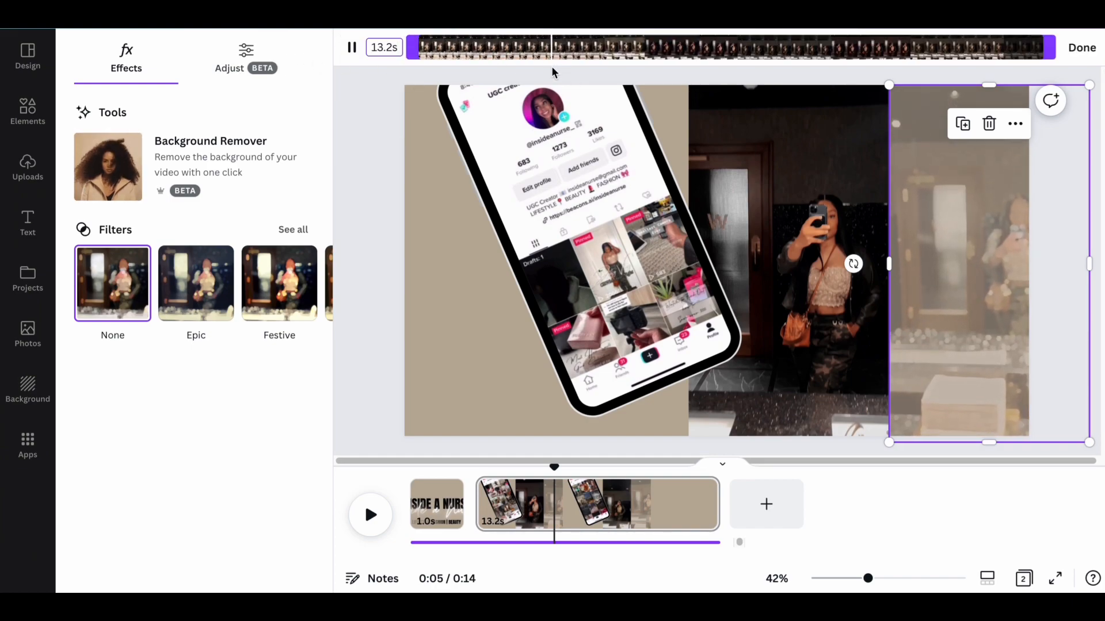
left_click_drag(412, 47, 454, 49)
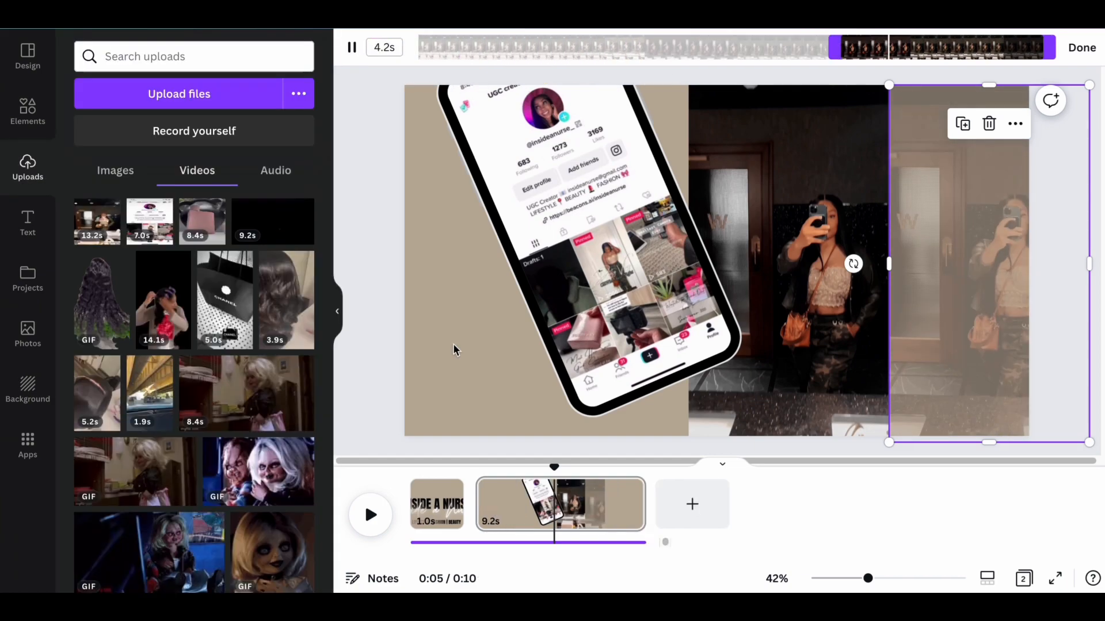
left_click(454, 349)
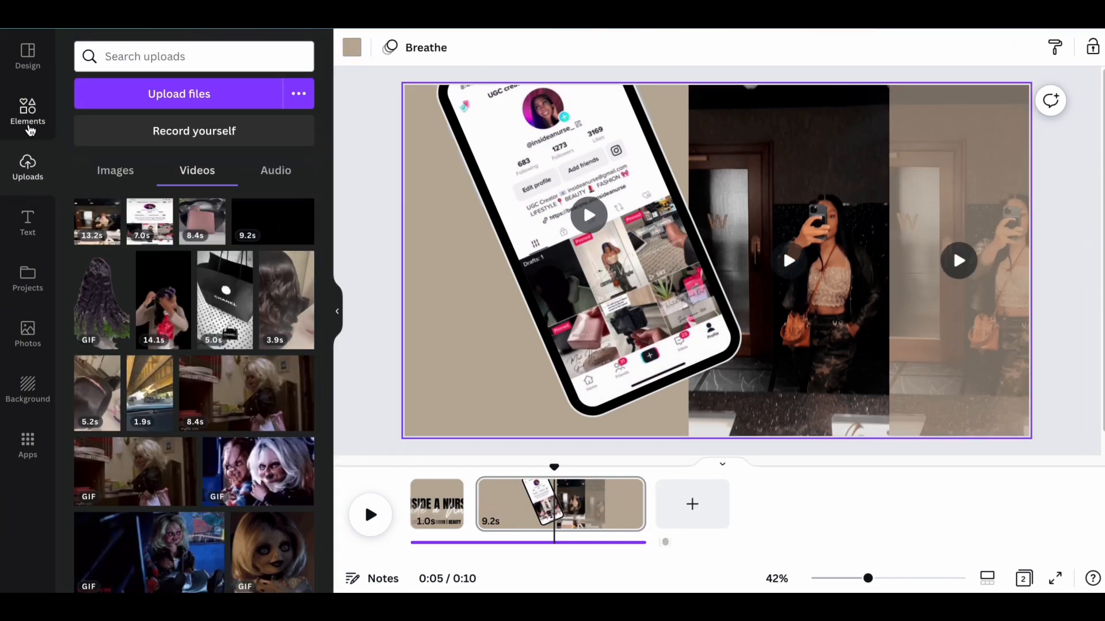
Search the elements for "subscribe button" and add the red SUBSCRIBE graphic with the hand pointer to the second page.
left_click(30, 128)
left_click(152, 57)
double_click(152, 58)
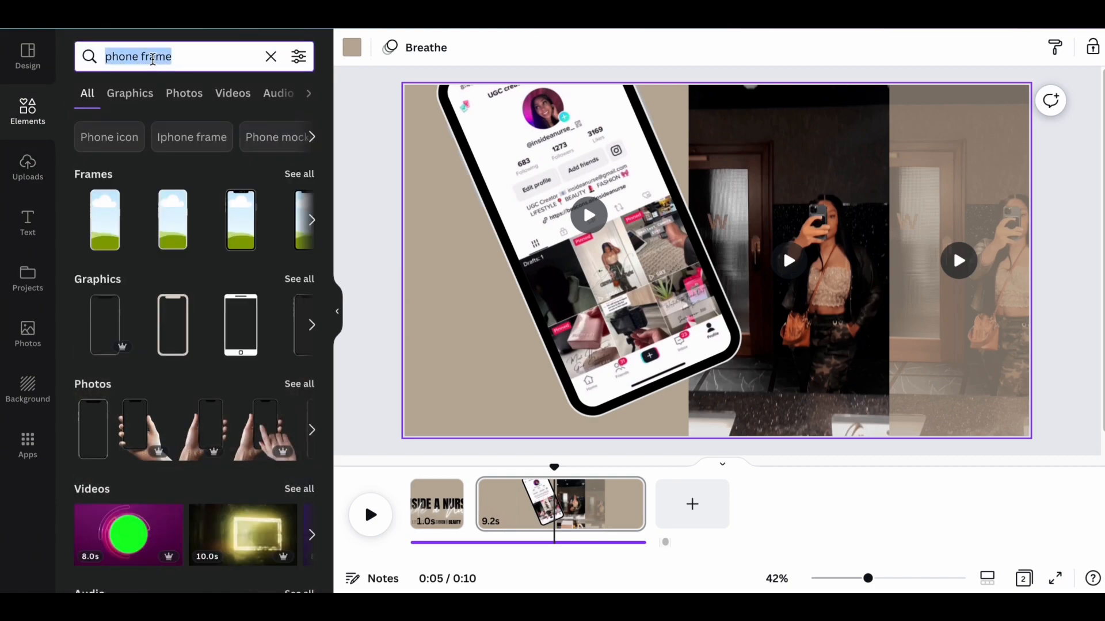
type("subs")
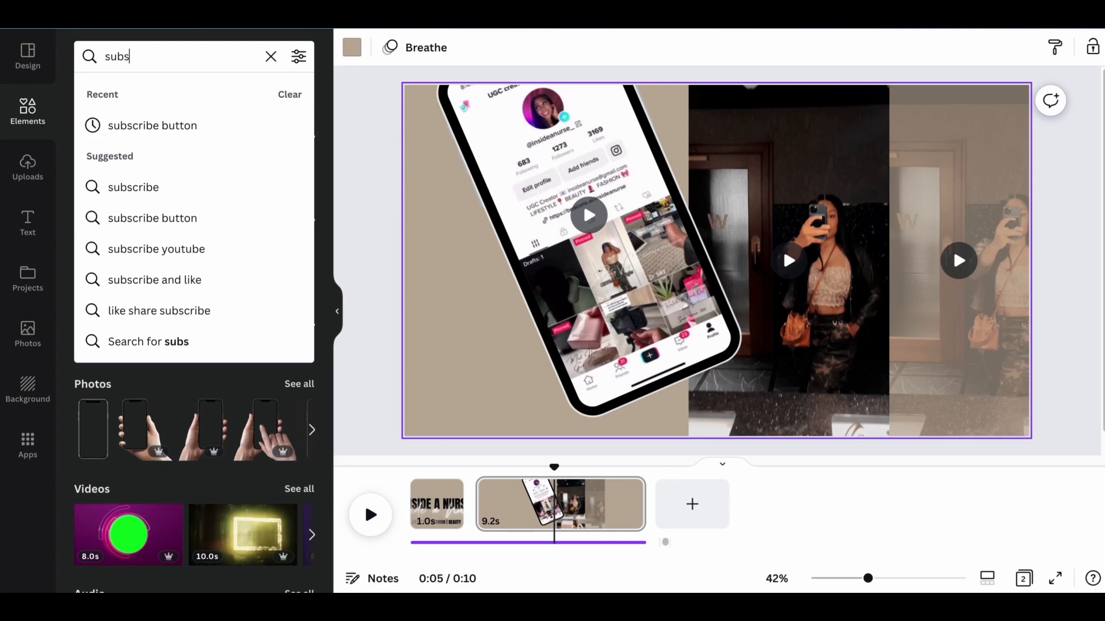
left_click(158, 128)
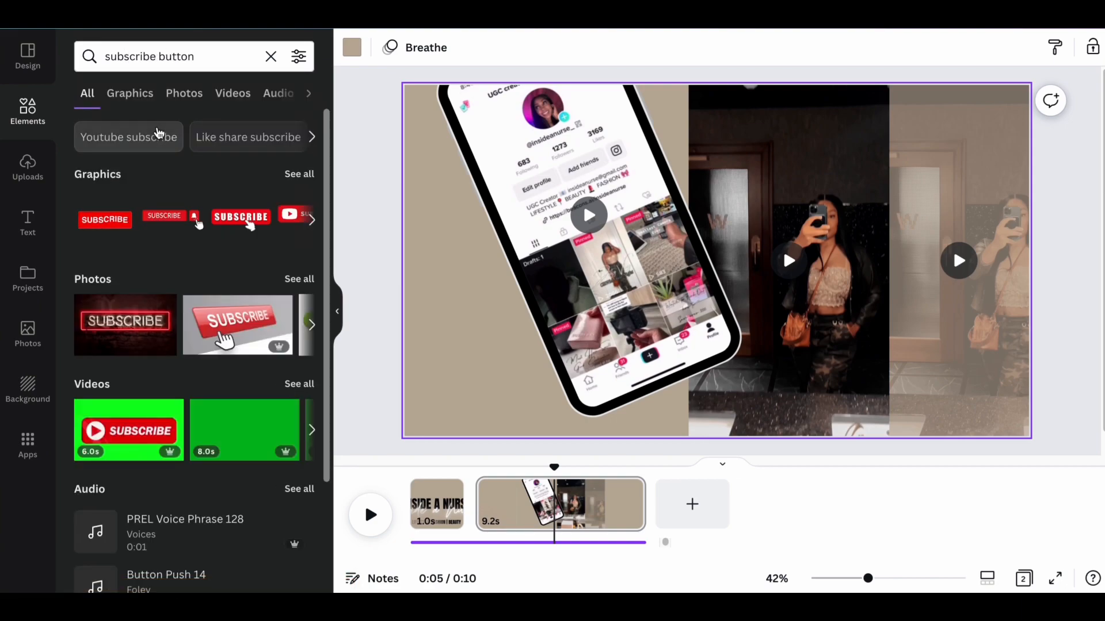
left_click(250, 224)
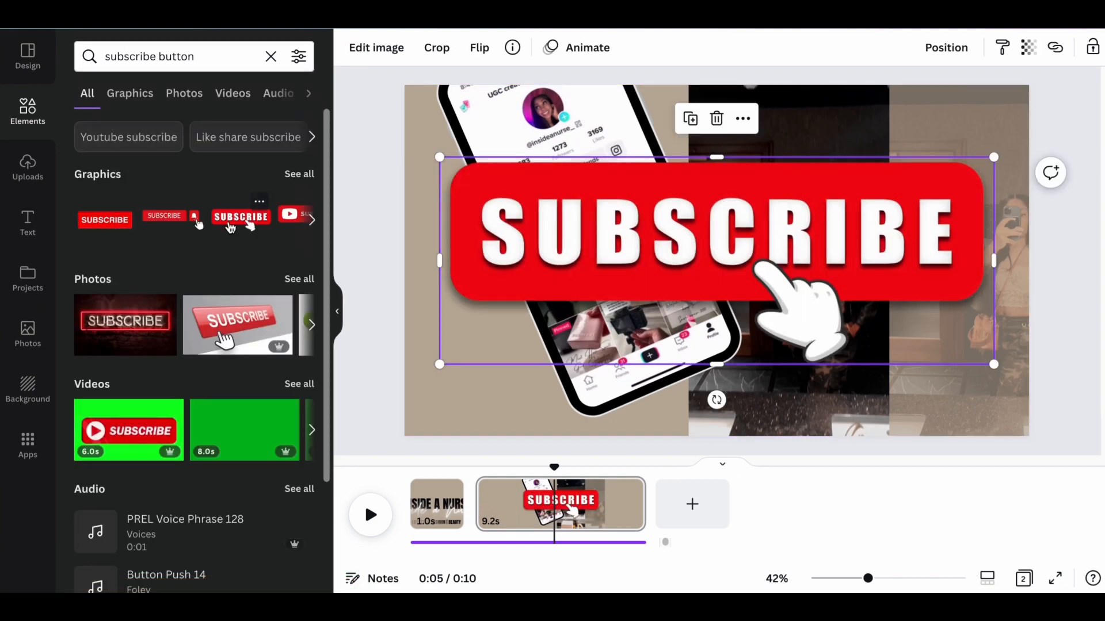
Shrink the SUBSCRIBE graphic and place it near the page's lower edge, overlapping the phone's lower corner and the mirror video.
left_click_drag(435, 155, 861, 316)
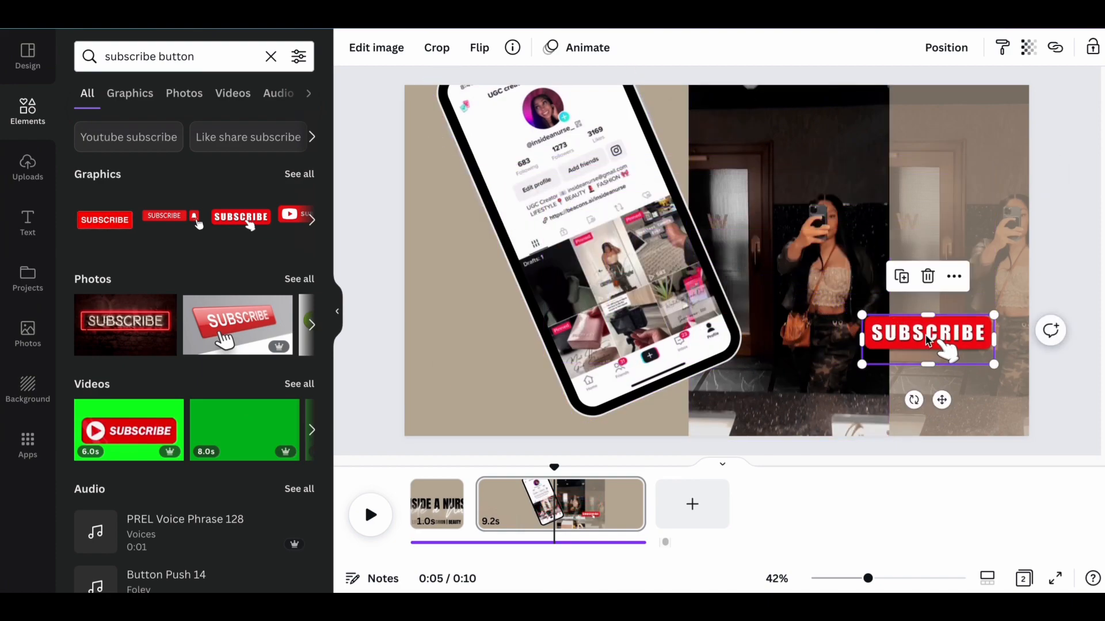
left_click_drag(944, 407, 802, 472)
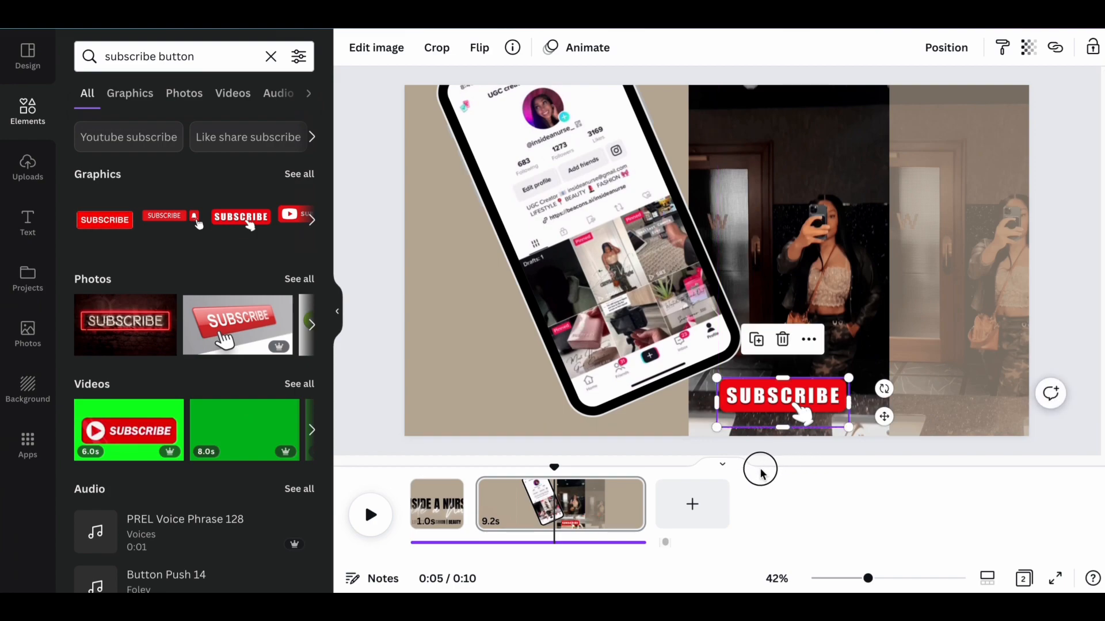
left_click_drag(802, 403, 738, 397)
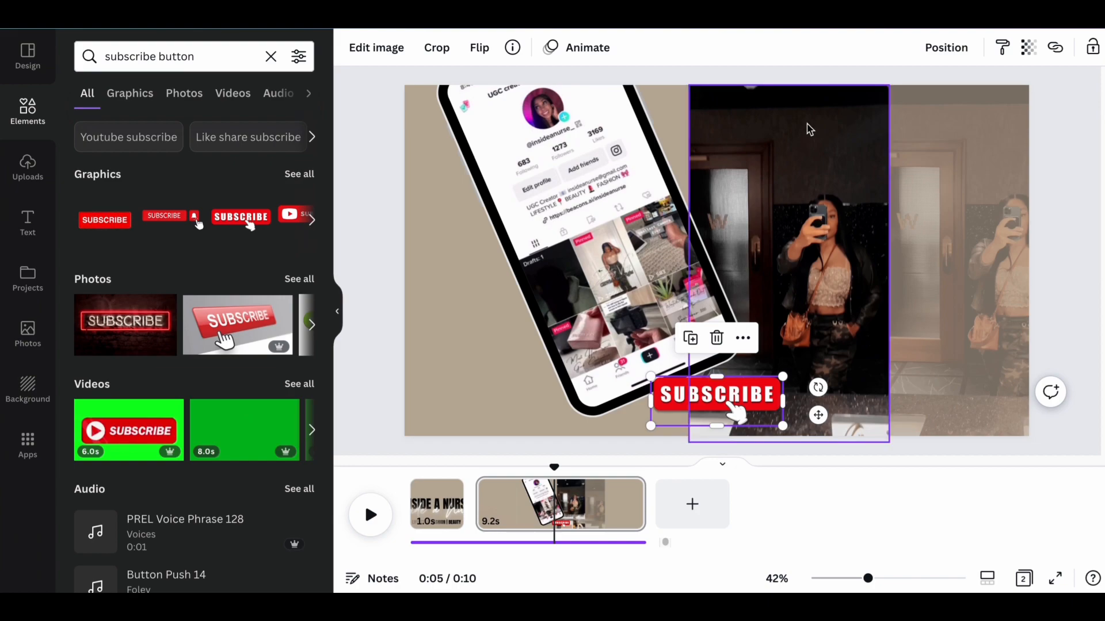
Apply the Rise photo animation to the SUBSCRIBE graphic.
left_click(580, 48)
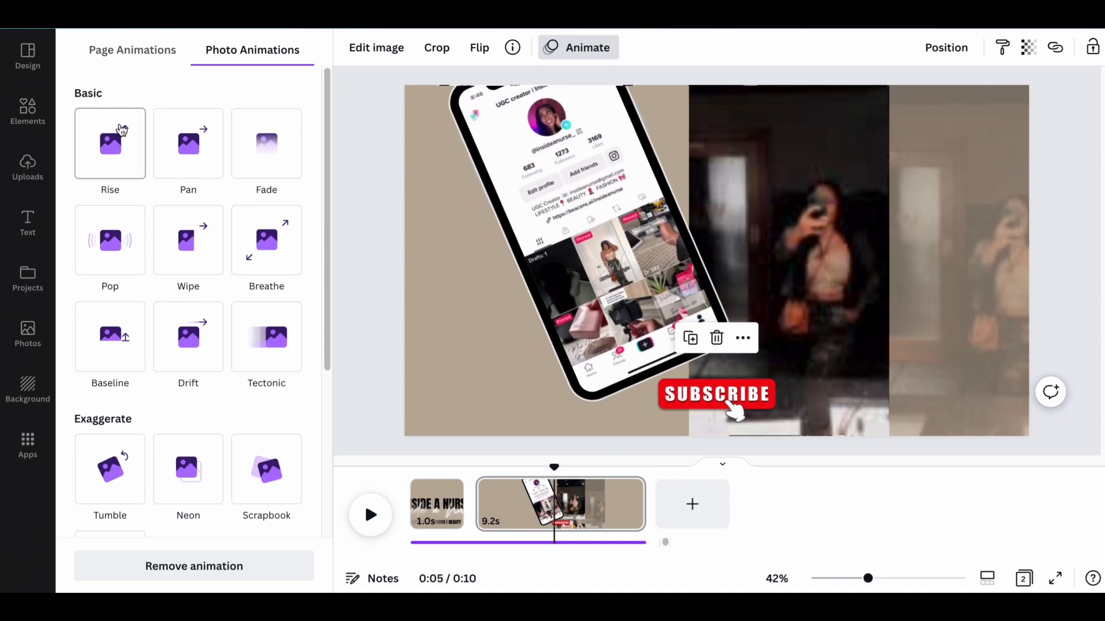
left_click(116, 172)
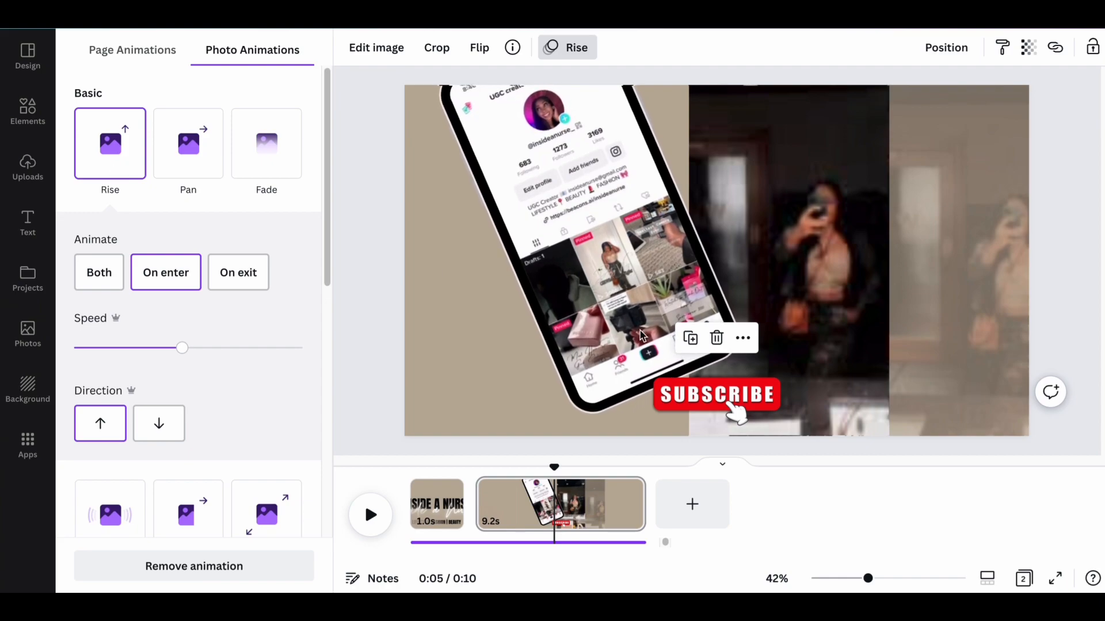
left_click(707, 399)
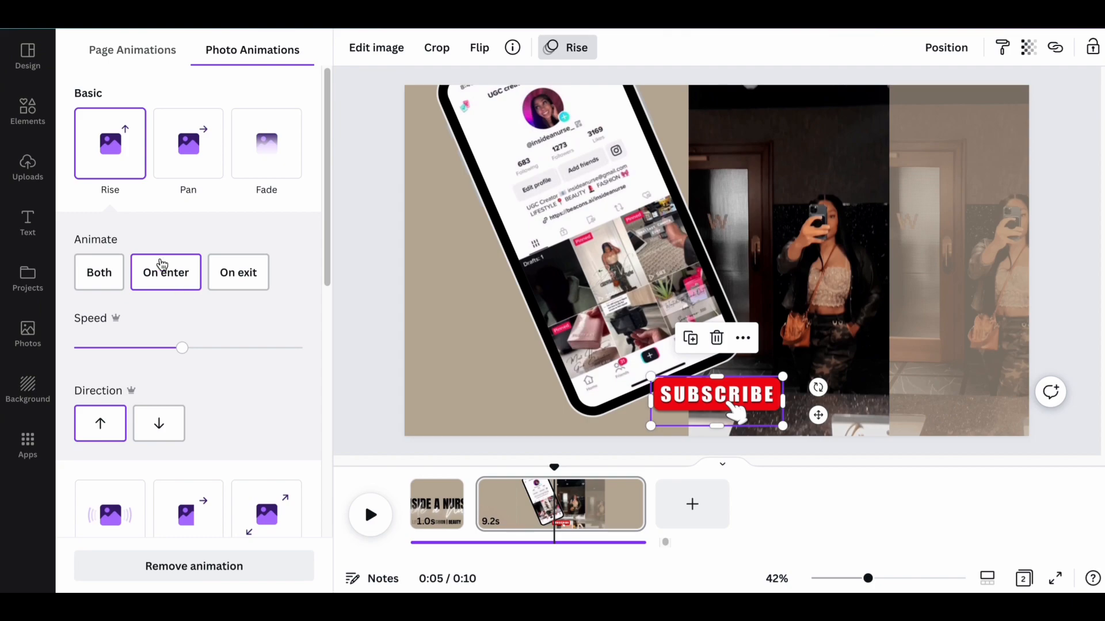
left_click(723, 119)
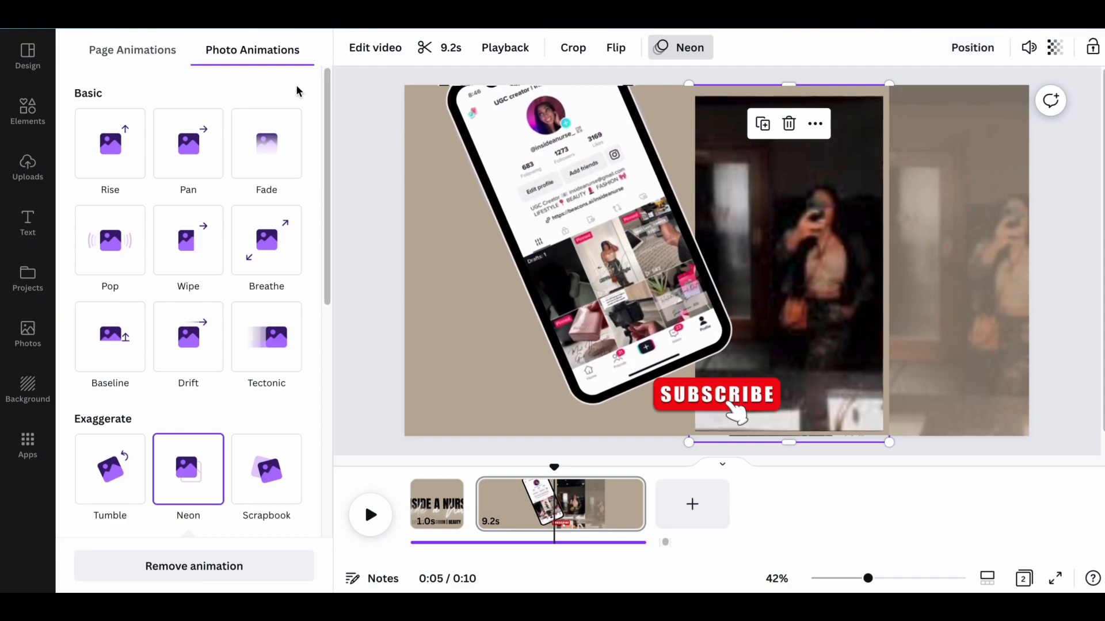
Check the photo animations applied to the faded mirror video and the main mirror video.
left_click(933, 145)
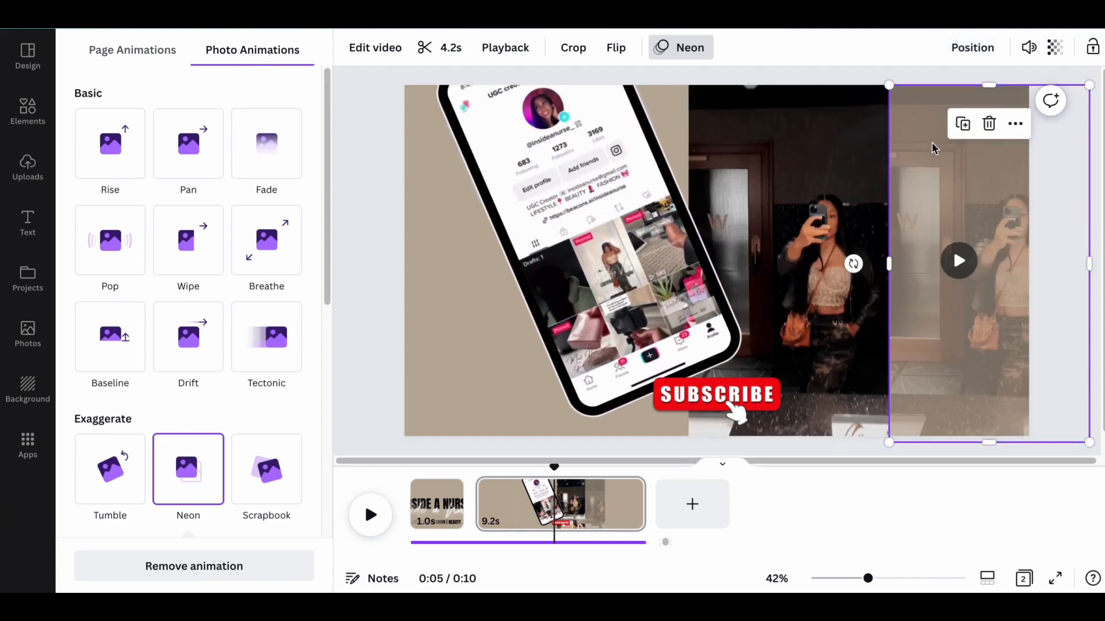
left_click(804, 159)
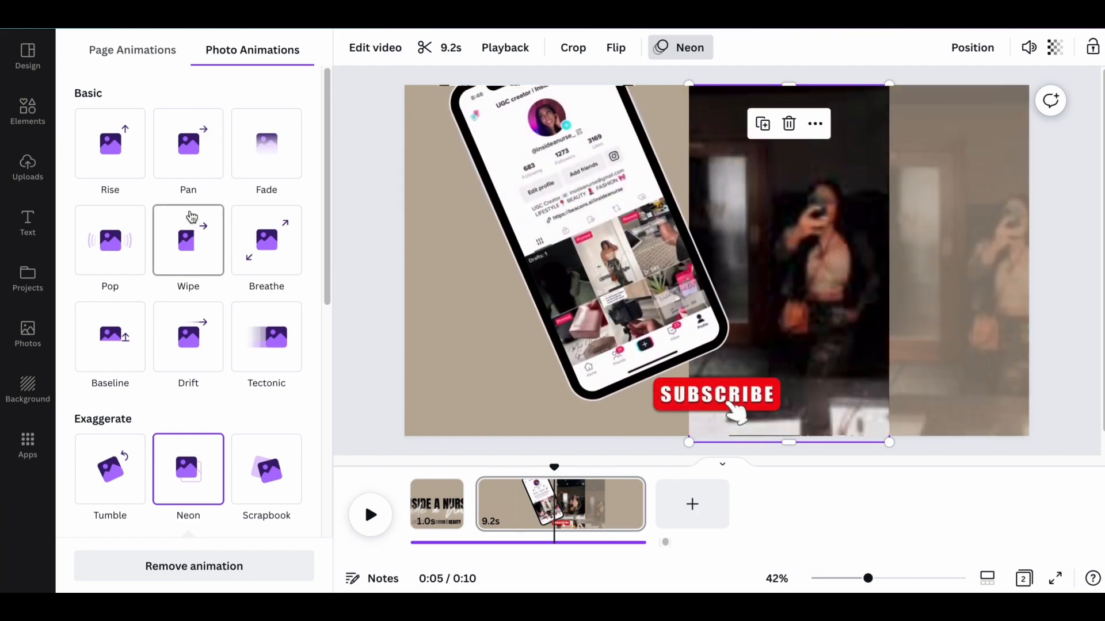
left_click(366, 181)
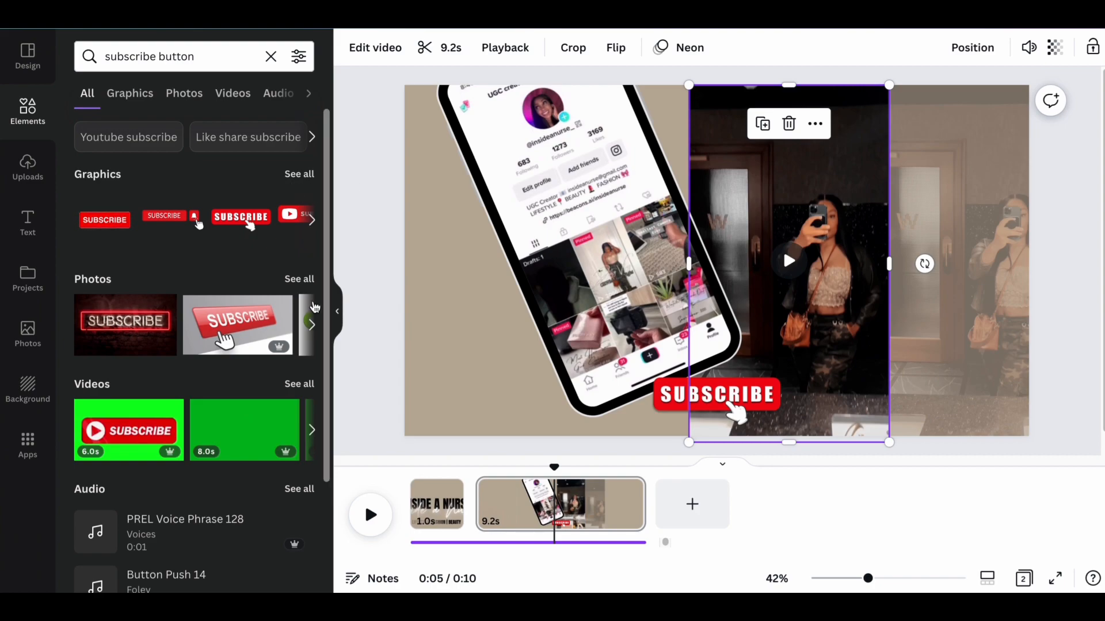
Search the elements for "socials" and "Instagram", add the round Instagram icon and place it small in the empty area beside the phone.
left_click_drag(557, 469, 511, 469)
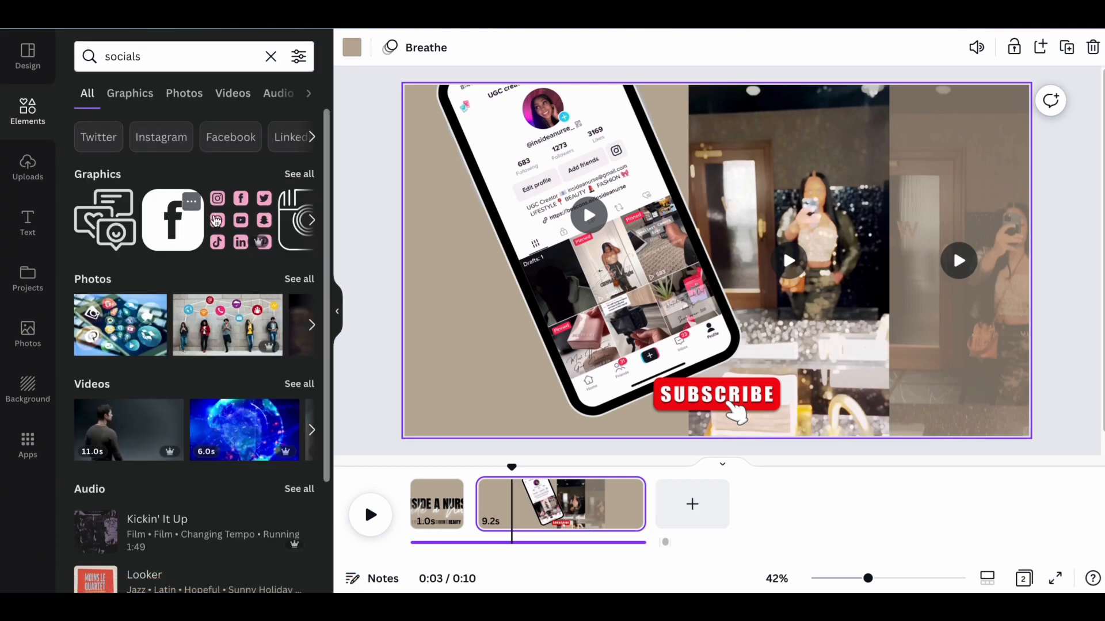
scroll(211, 220, "right", 5)
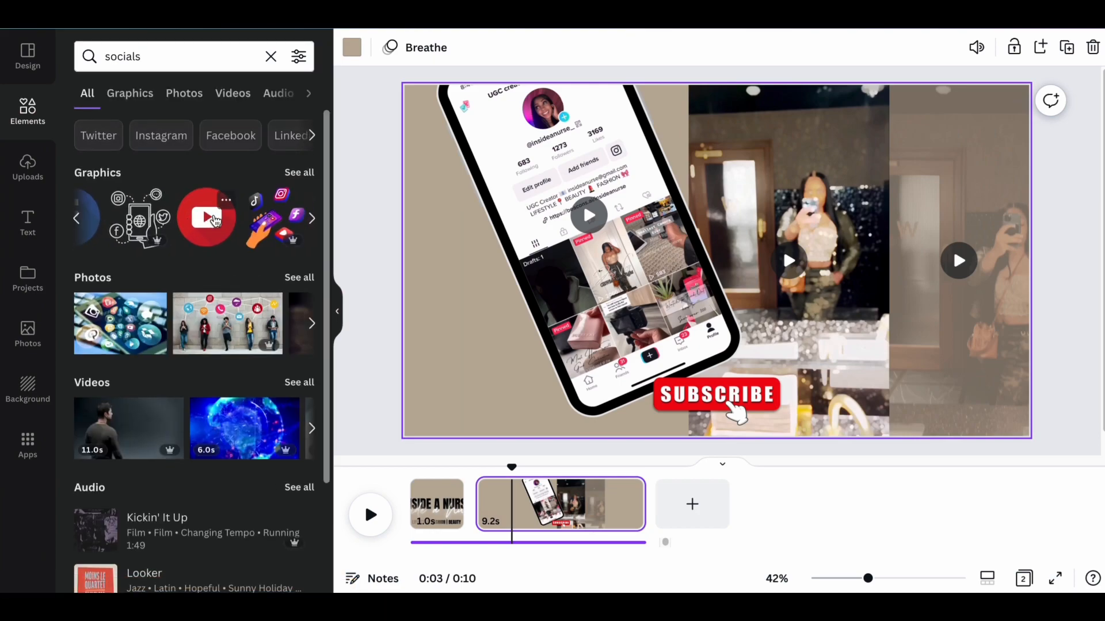
scroll(216, 221, "right", 5)
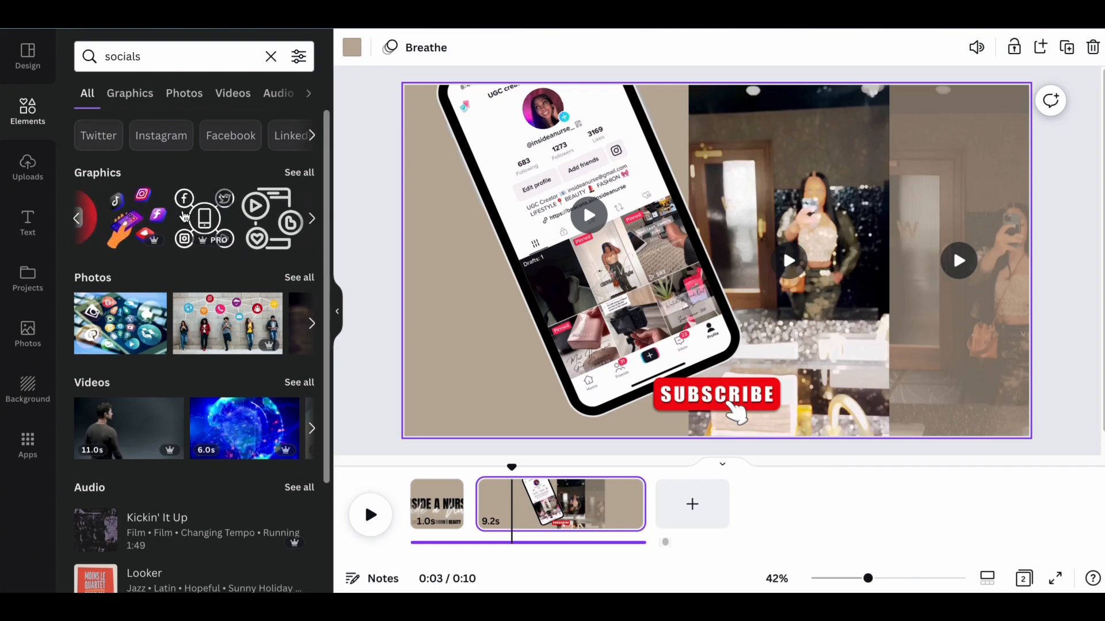
left_click(153, 142)
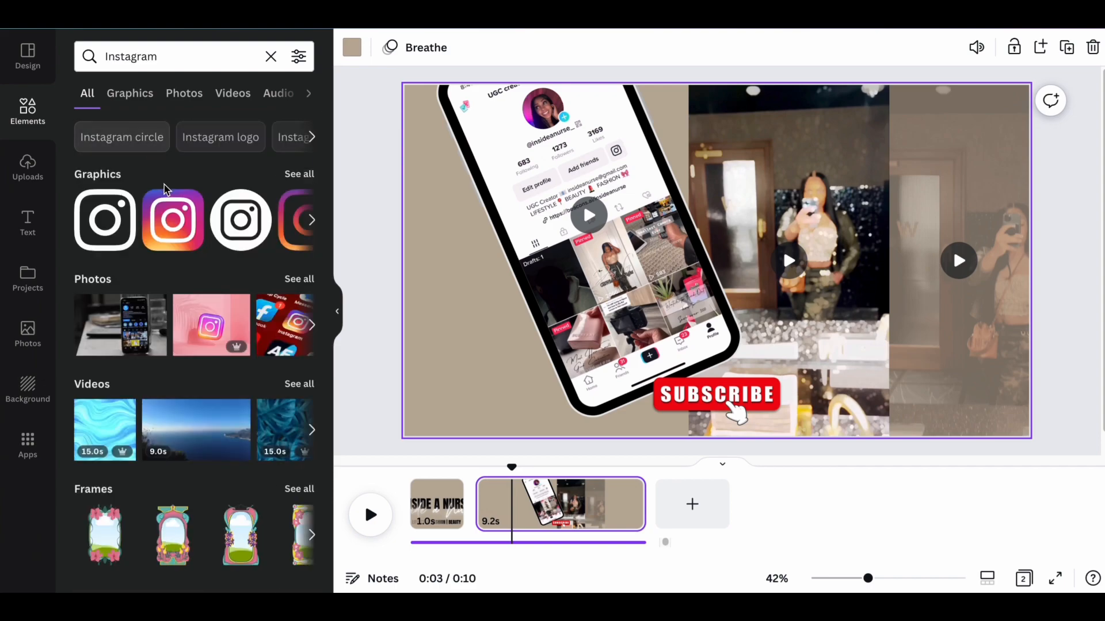
left_click(249, 225)
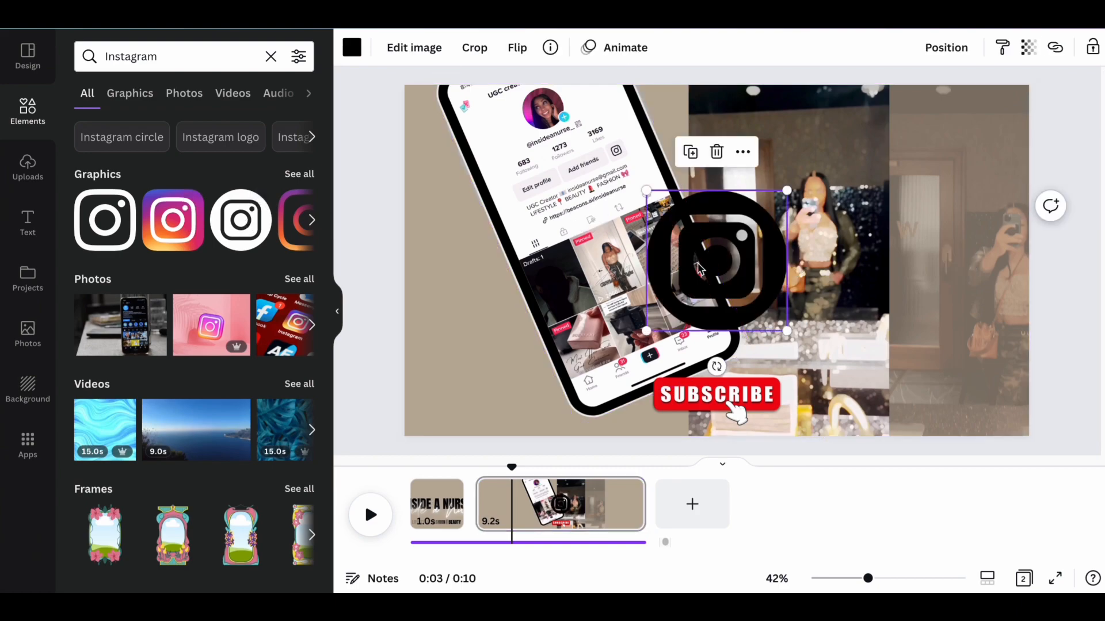
left_click_drag(788, 332, 461, 327)
left_click_drag(446, 334, 439, 350)
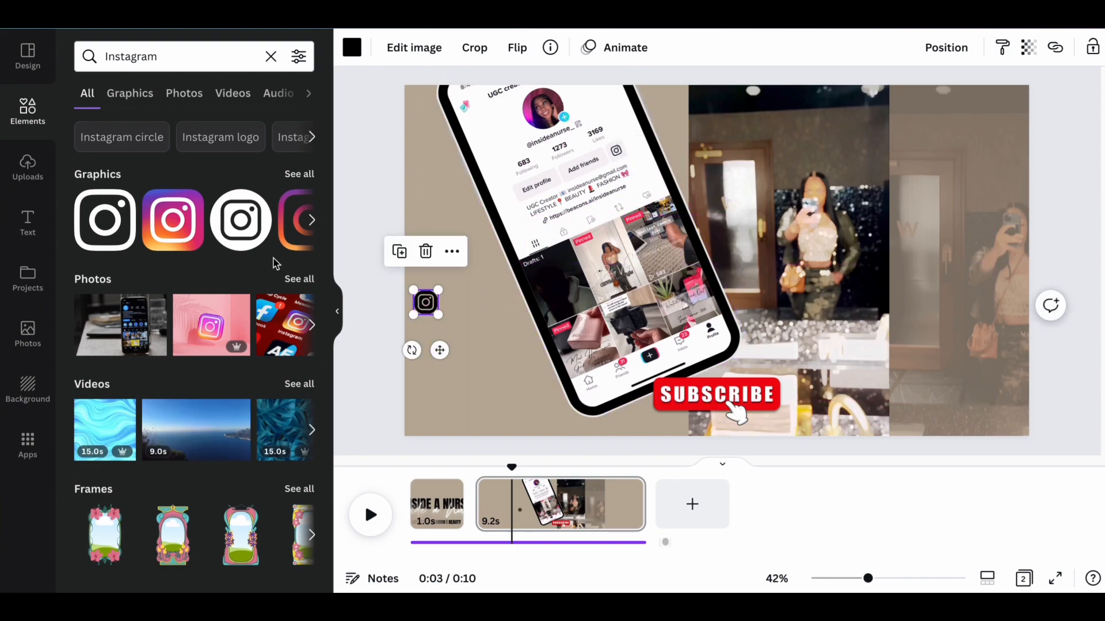
Search the elements for "tiktok logo", add the square TikTok icon and place it reduced in size below the Instagram icon.
left_click(227, 54)
double_click(227, 54)
type("tiktok")
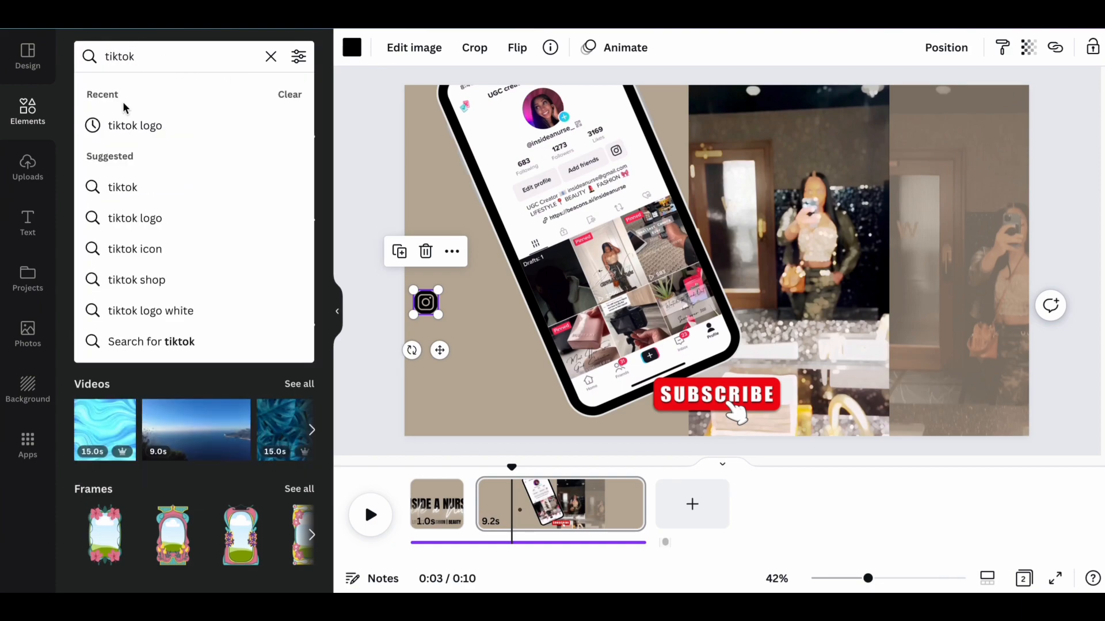
left_click(130, 120)
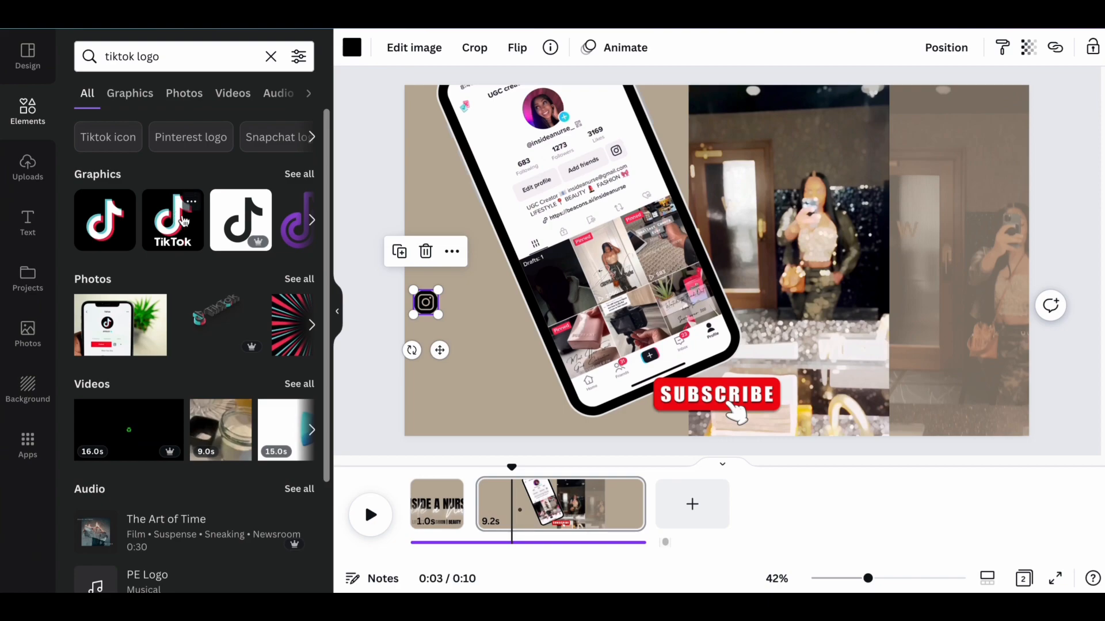
left_click(173, 221)
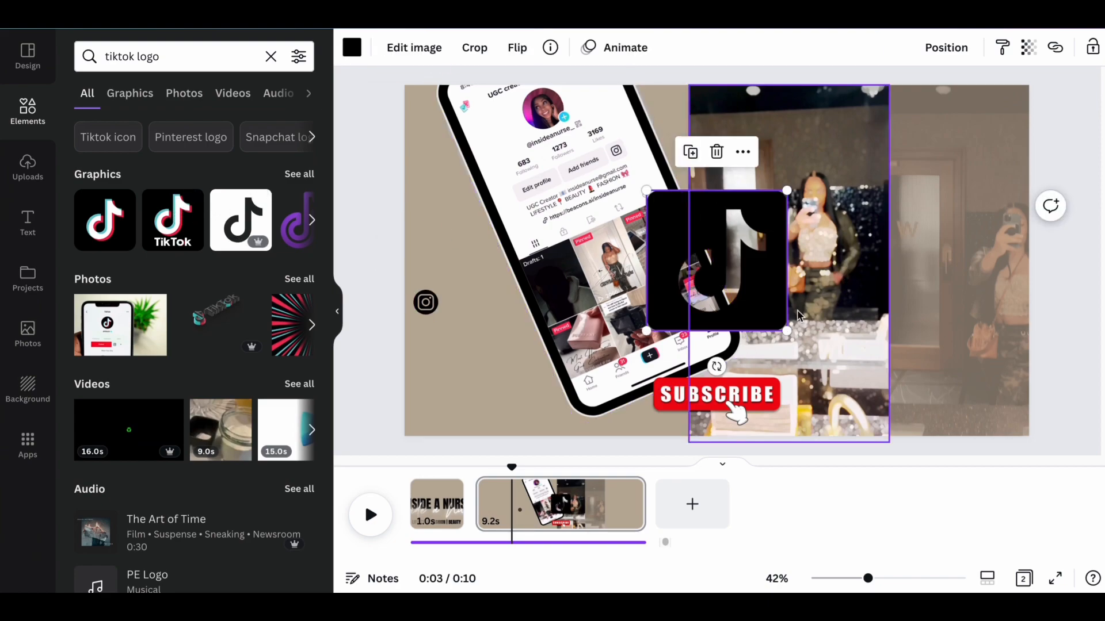
left_click_drag(784, 330, 688, 233)
left_click_drag(683, 270, 439, 420)
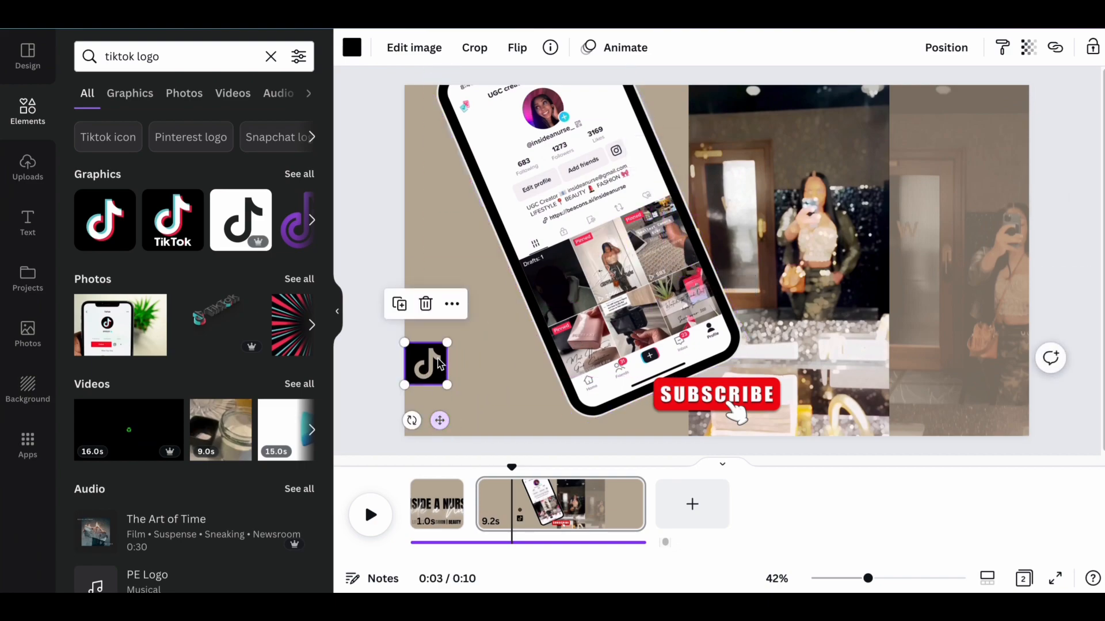
Shrink the TikTok icon to match the Instagram icon's size and keep it aligned beneath it.
left_click(465, 250)
left_click(425, 303)
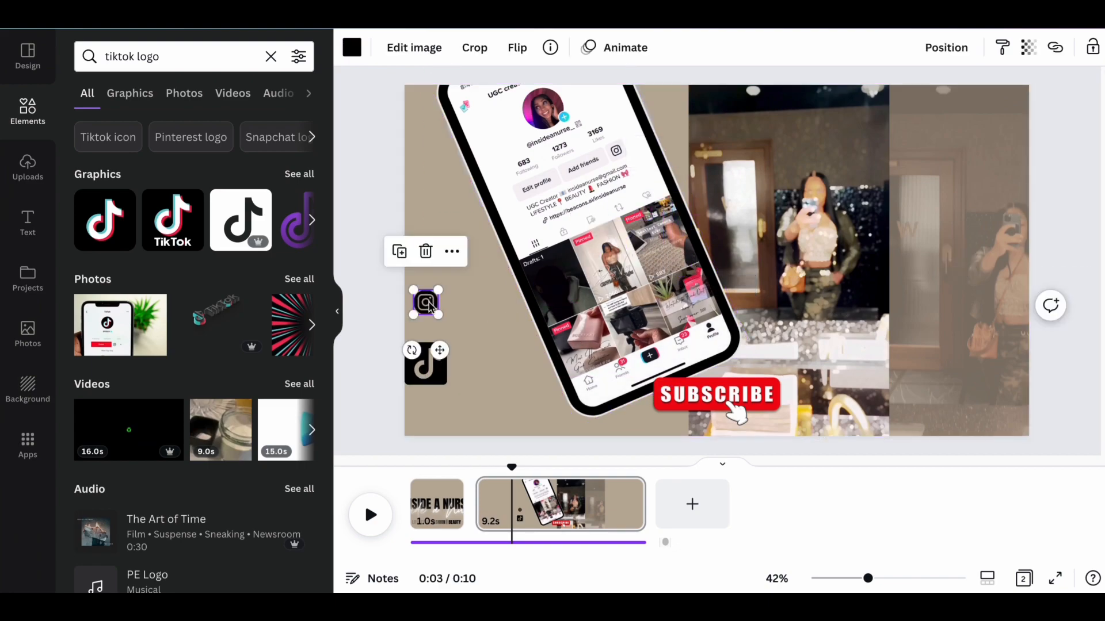
left_click(481, 351)
left_click(425, 364)
mouse_move(447, 384)
left_mouse_down()
mouse_move(428, 367)
mouse_move(439, 399)
left_mouse_up()
Search the elements for "pinterest", add the round Pinterest icon and place it at matching size below the TikTok icon.
left_click(188, 54)
key("BackSpace")
key("BackSpace")
key("BackSpace")
key("BackSpace")
key("BackSpace")
key("BackSpace")
key("BackSpace")
key("BackSpace")
key("BackSpace")
key("BackSpace")
key("BackSpace")
type("p")
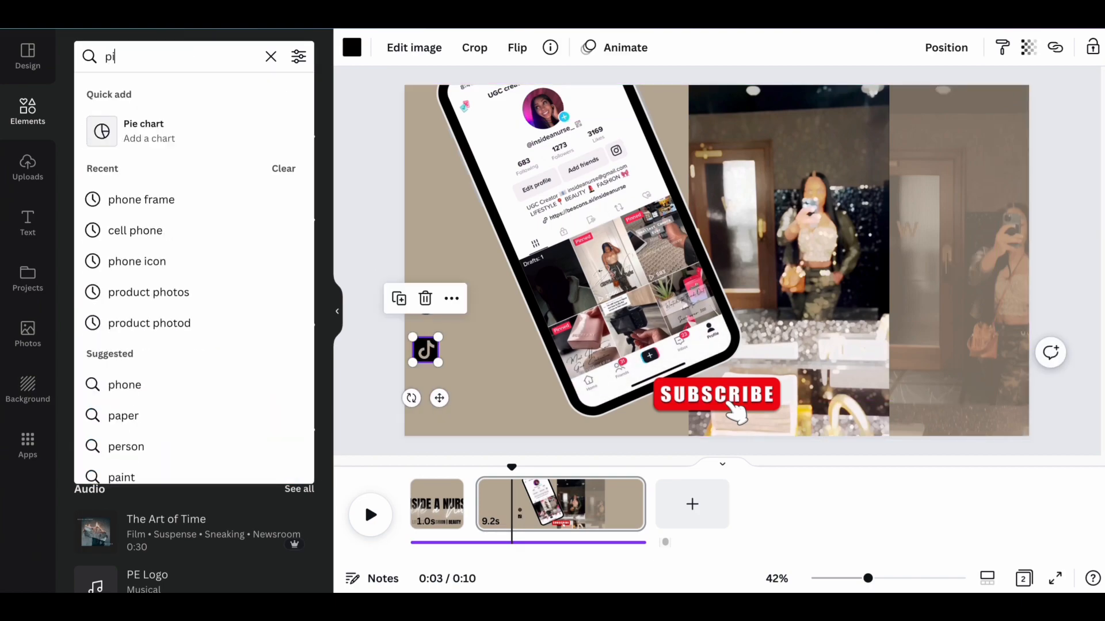
type("interest")
key("Return")
left_click(173, 219)
left_click_drag(786, 333, 440, 443)
left_click(27, 223)
left_click(113, 230)
type("@insideanurse")
left_click_drag(731, 301, 483, 450)
left_click(270, 217)
type("Insideanurse")
left_click(287, 227)
type("insideanurse")
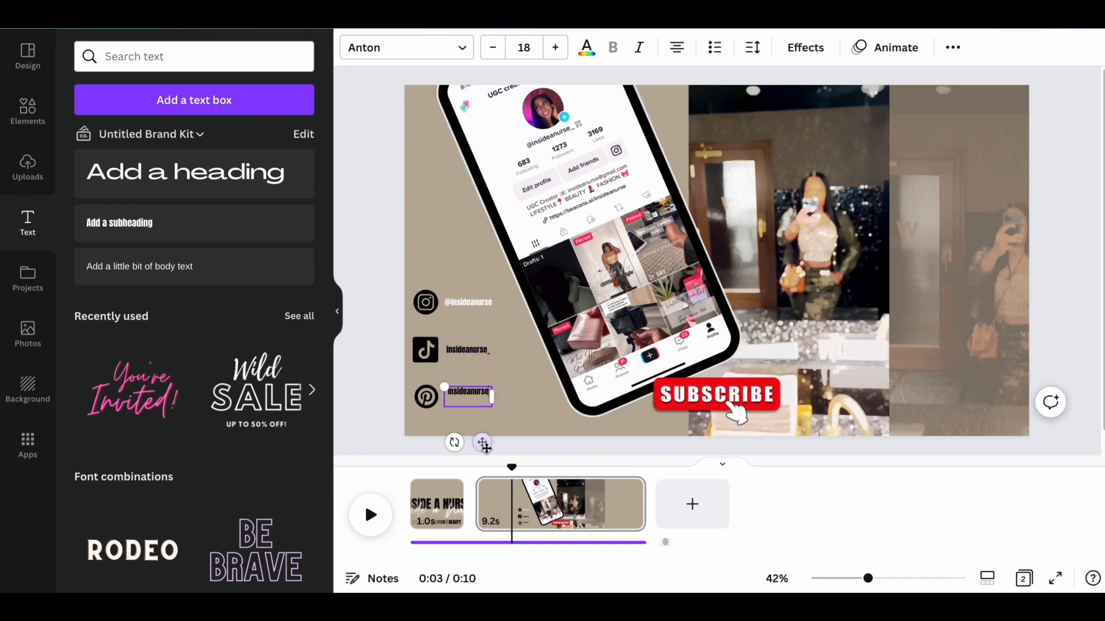
Change the font of the three social handles to Public Sans, widening the TikTok handle's text box to fit.
left_click(523, 424)
left_click(477, 357)
left_click(391, 47)
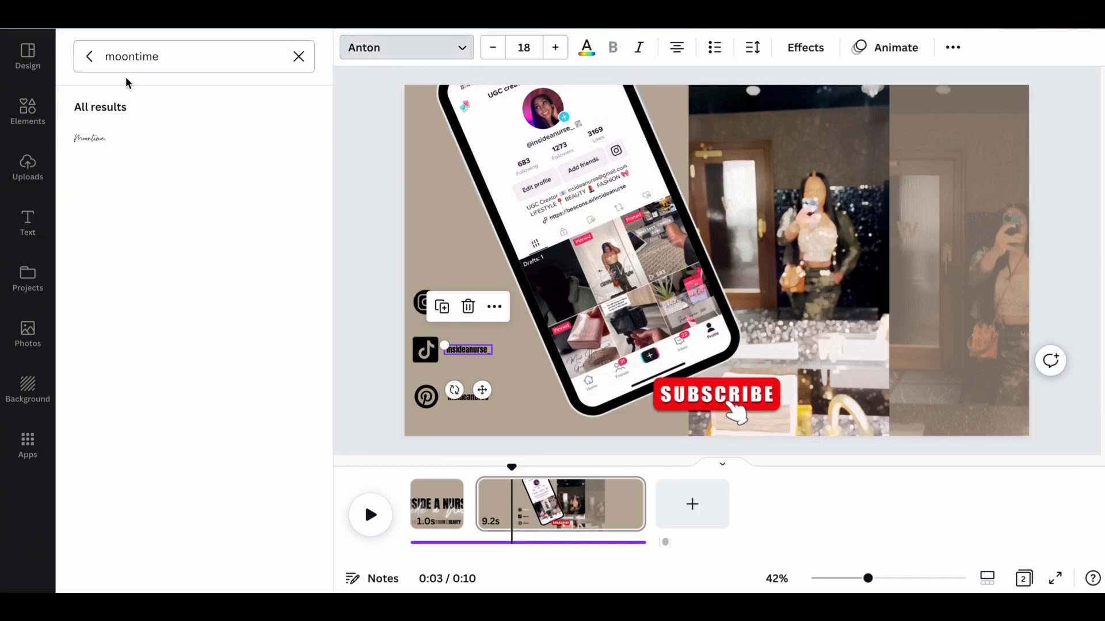
left_click(106, 241)
left_click_drag(492, 355, 503, 353)
double_click(469, 398)
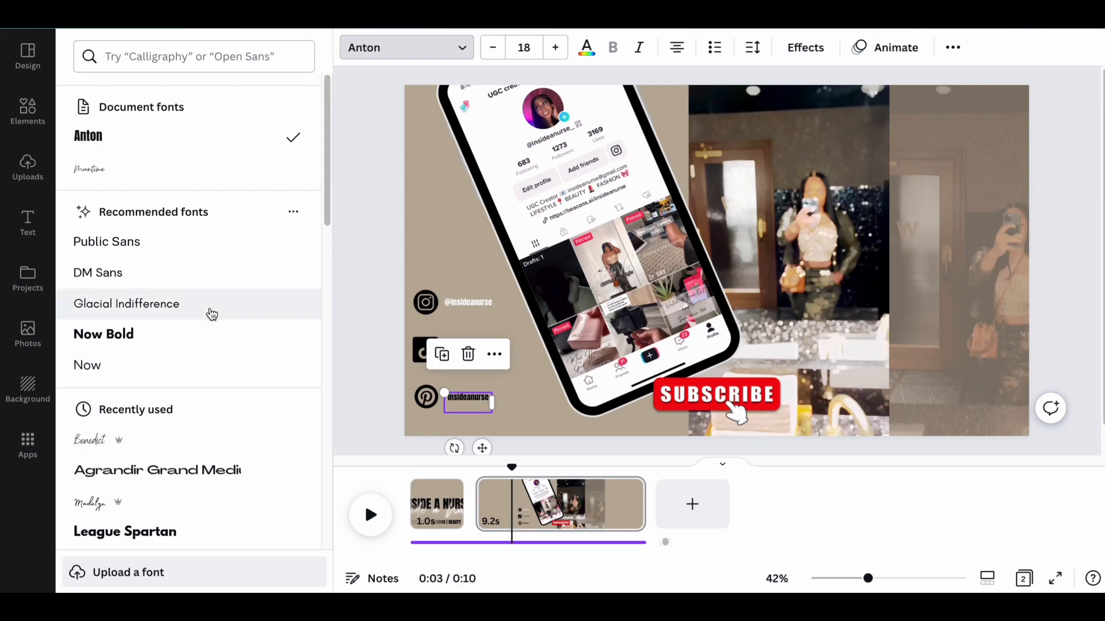
left_click(208, 248)
double_click(469, 303)
left_click(123, 241)
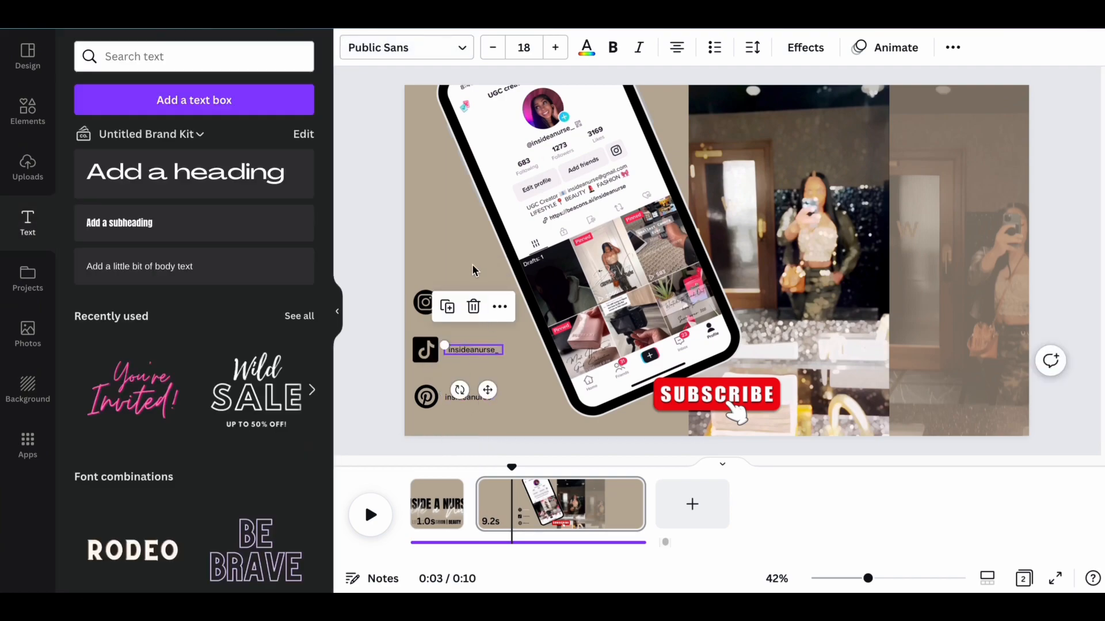
Give the Instagram handle a dark text colour matching the other two handles.
left_click(586, 47)
left_click(134, 122)
left_click(485, 239)
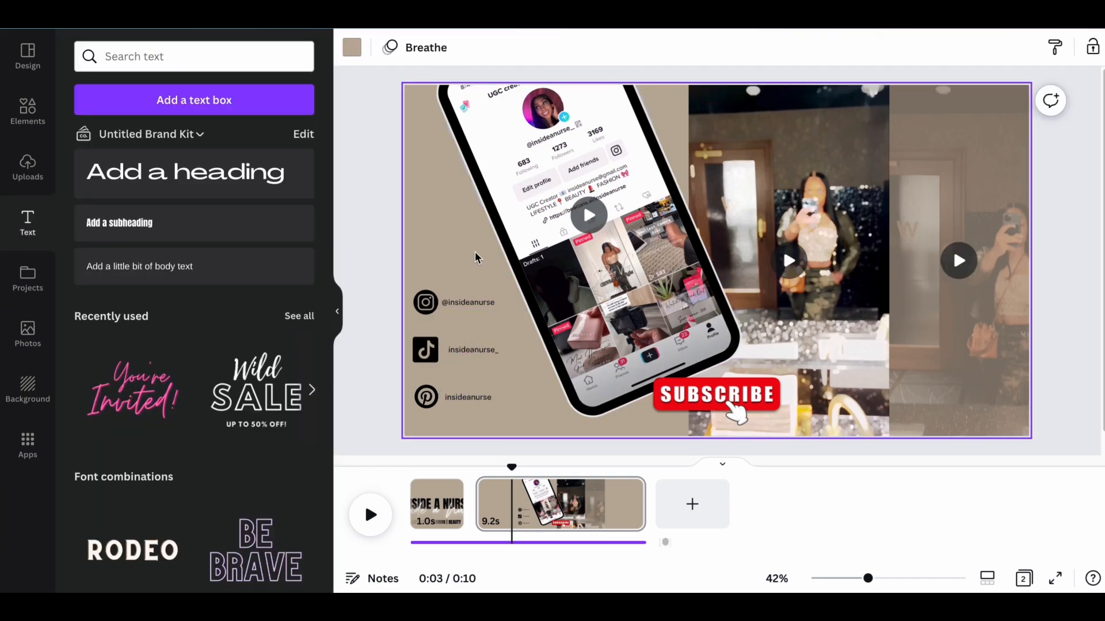
Play the whole video from the beginning to preview both pages with the social icons and handles.
left_click_drag(511, 467, 389, 468)
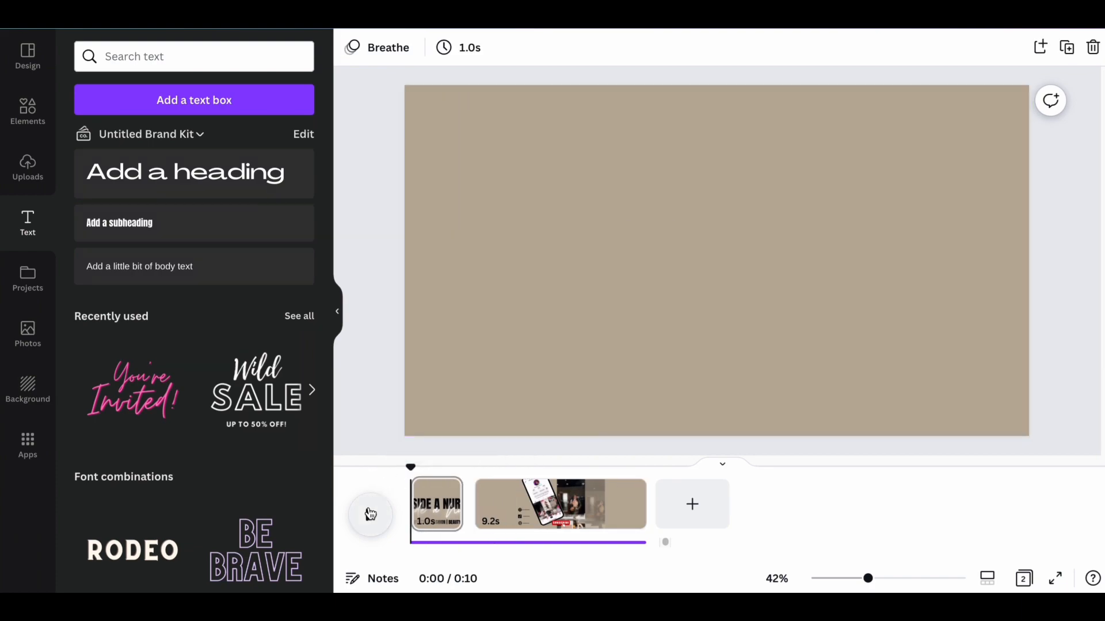
left_click(370, 514)
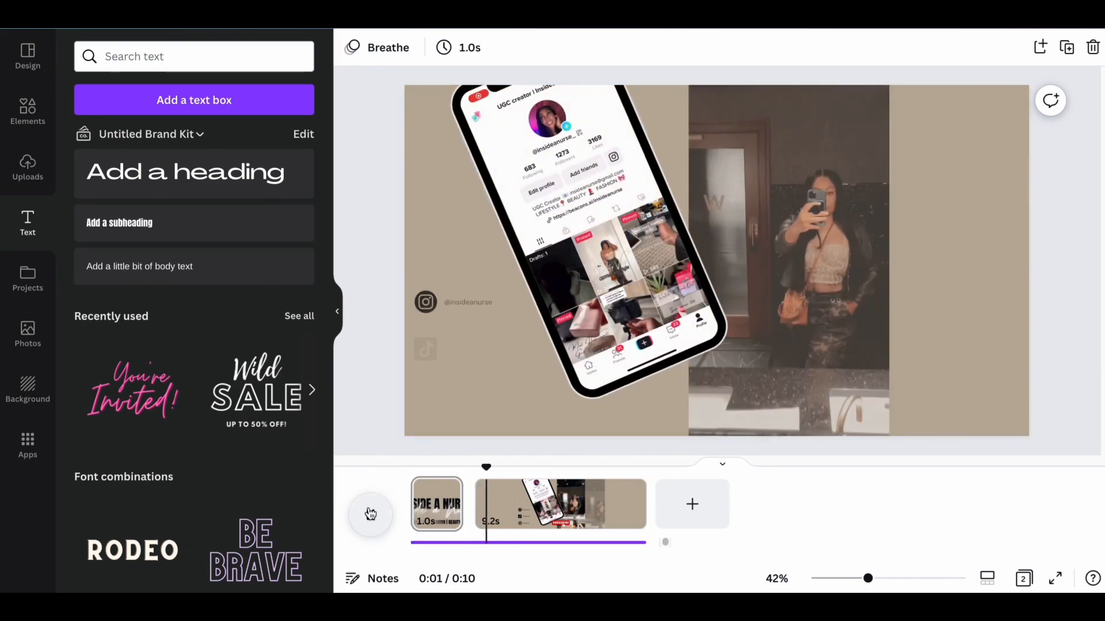